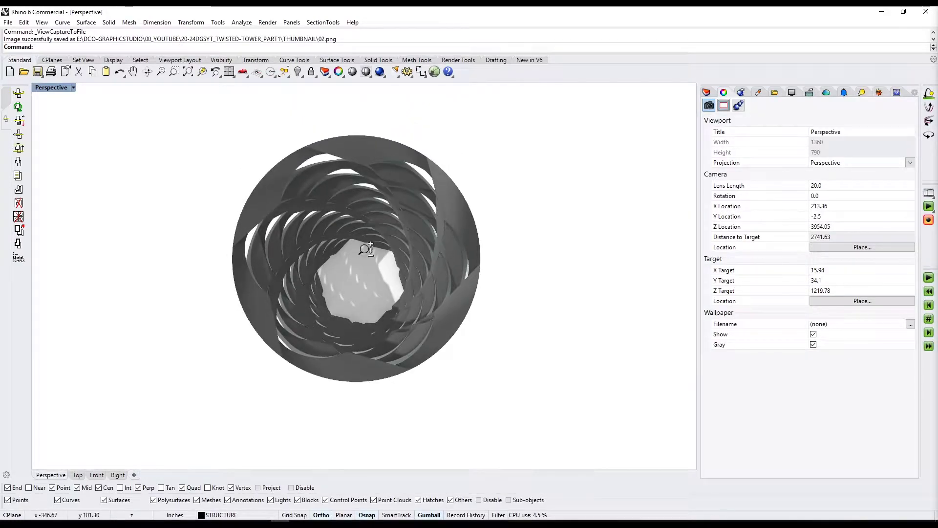
- Look over the finished twisted tower and its definition, from the dome size input through to the subdivisions
scroll(359, 254, "up", 5)
scroll(366, 240, "up", 4)
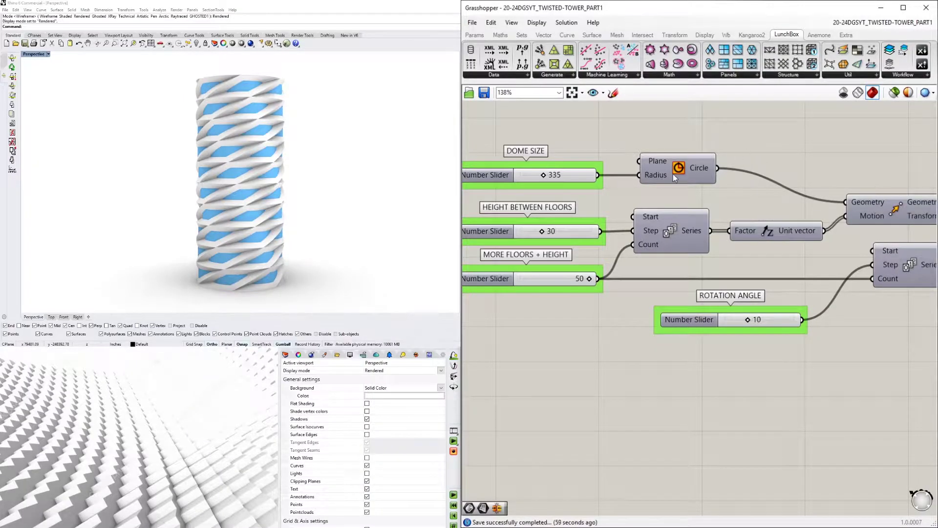
scroll(714, 213, "down", 3)
right_click_drag(721, 220, 486, 261)
scroll(792, 288, "up", 3)
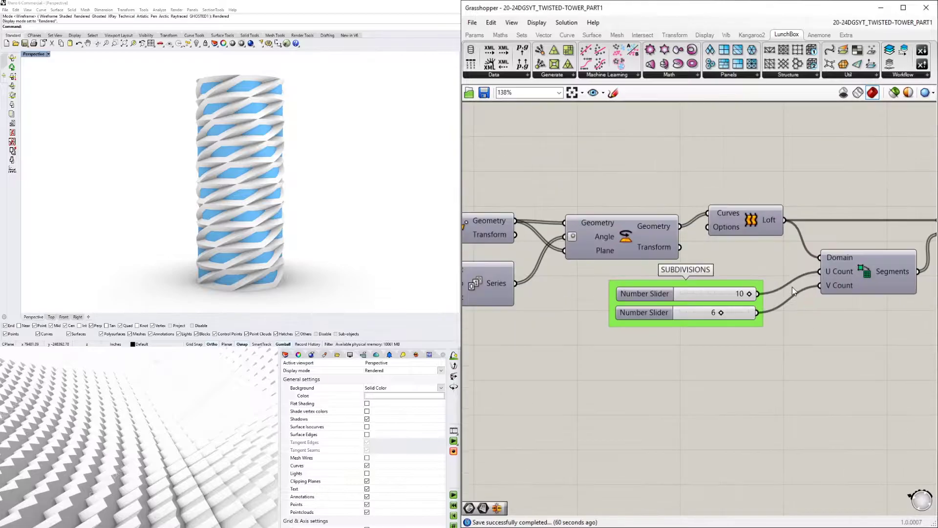
scroll(679, 272, "down", 2)
right_click_drag(630, 297, 867, 281)
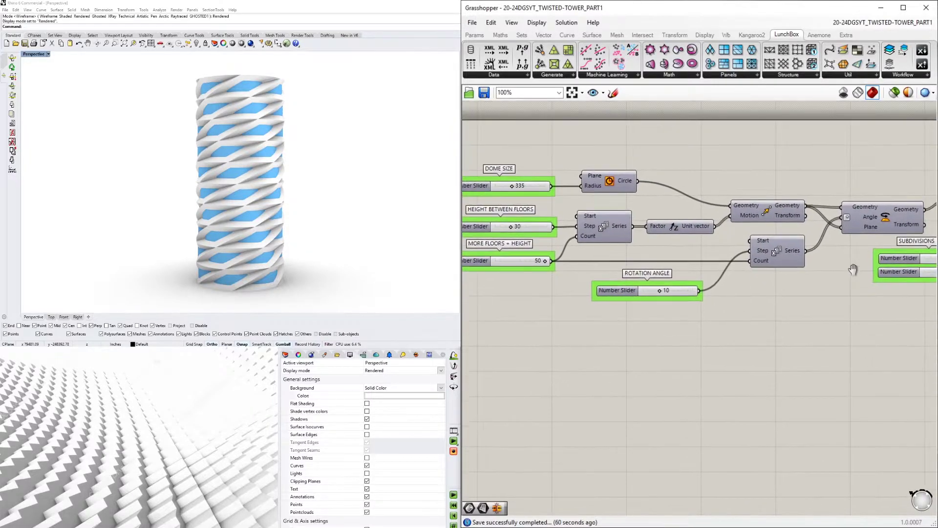
- Test the finished tower's rotation angle at 0, and leave it set to 15
scroll(659, 298, "up", 2)
left_click_drag(654, 288, 649, 288)
double_click(652, 288)
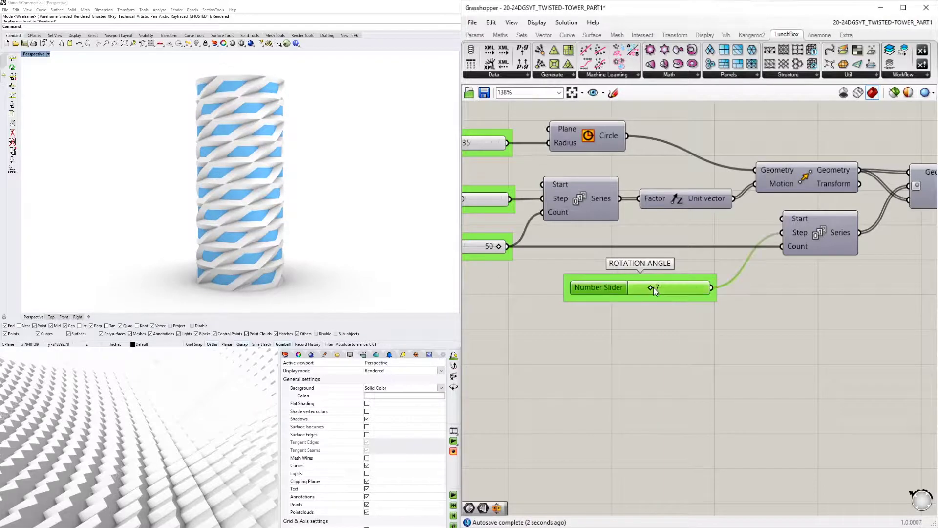
type("0")
key("Return")
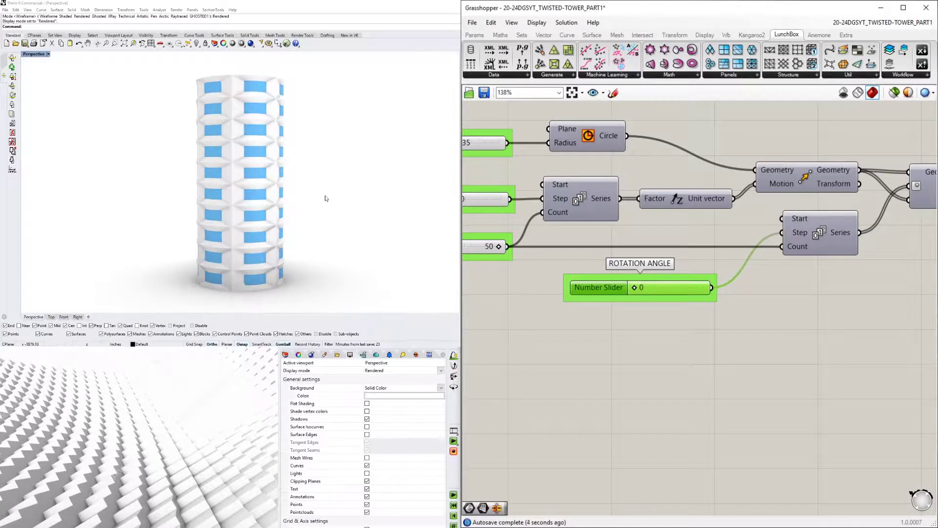
double_click(653, 289)
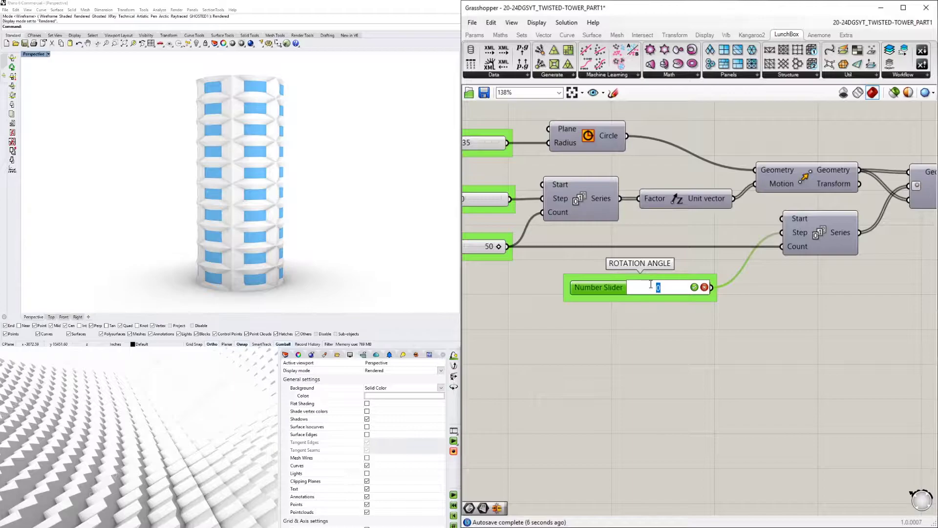
key("Return")
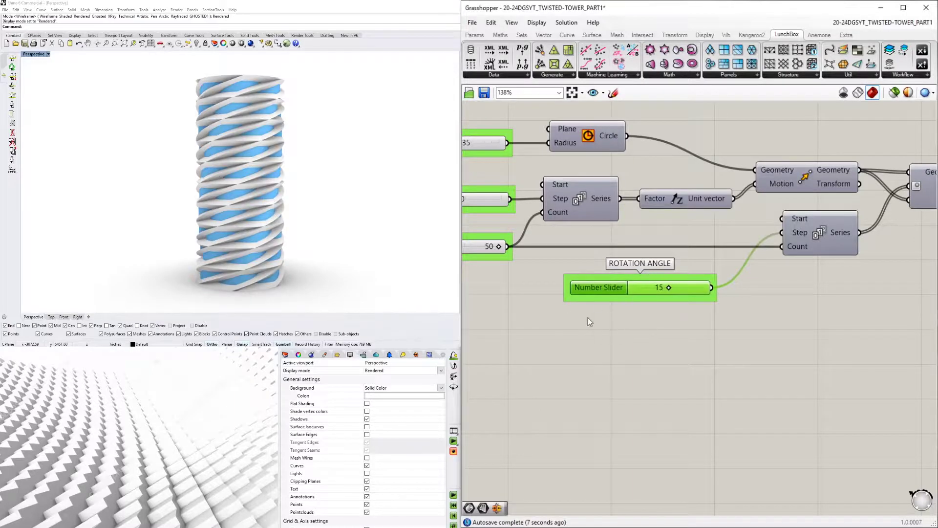
- Set the finished tower's height between floors to 50
right_click_drag(513, 293, 738, 324)
scroll(668, 251, "up", 3)
right_click_drag(711, 251, 631, 339)
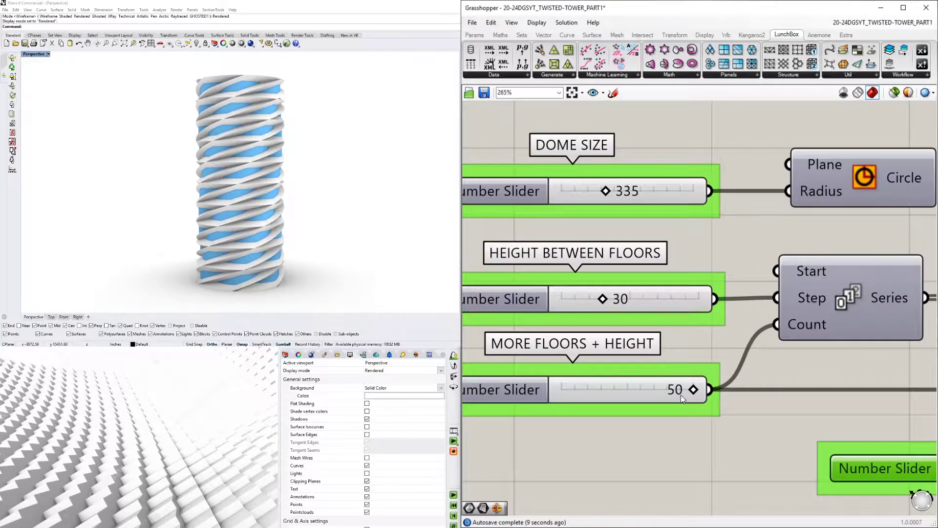
left_click_drag(693, 391, 764, 384)
double_click(620, 300)
type("50")
key("Return")
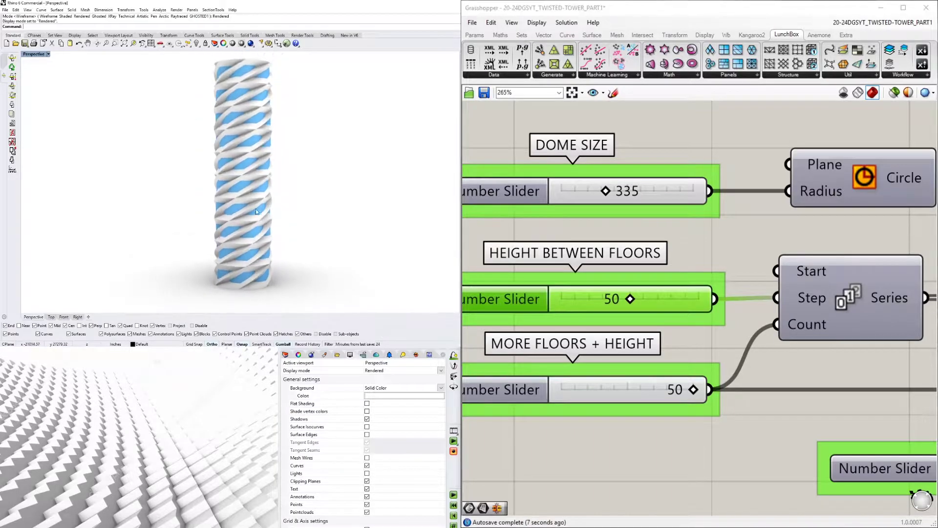
- Set the finished tower's dome size to 585
scroll(647, 247, "down", 3)
scroll(630, 227, "up", 4)
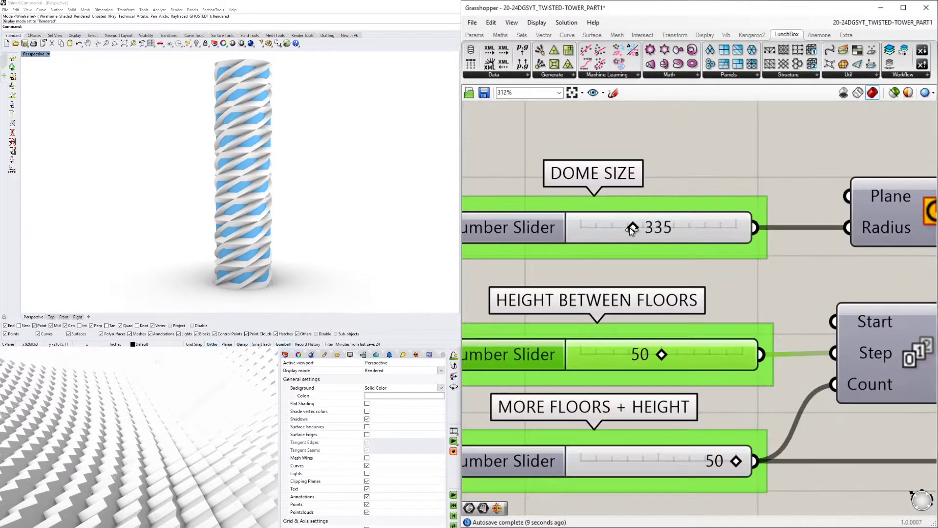
left_click_drag(630, 227, 672, 227)
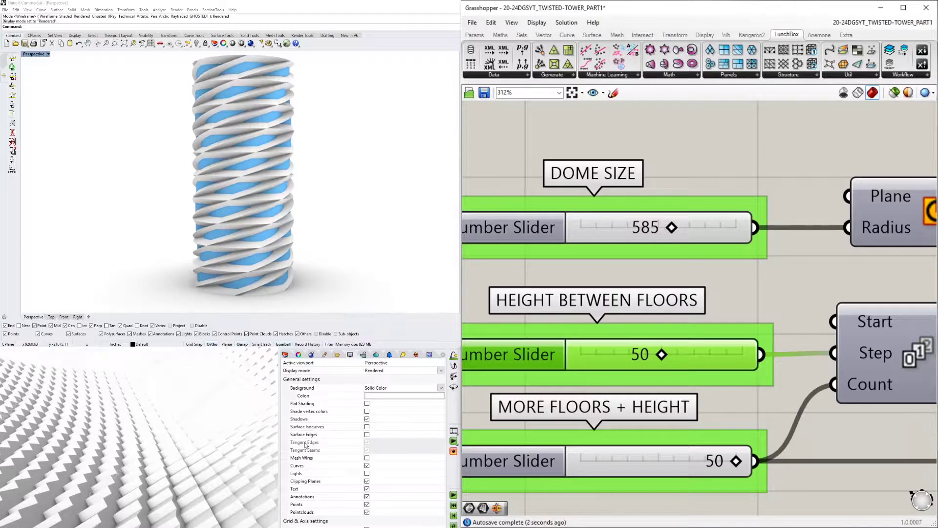
scroll(244, 105, "down", 3)
right_click_drag(244, 105, 297, 130)
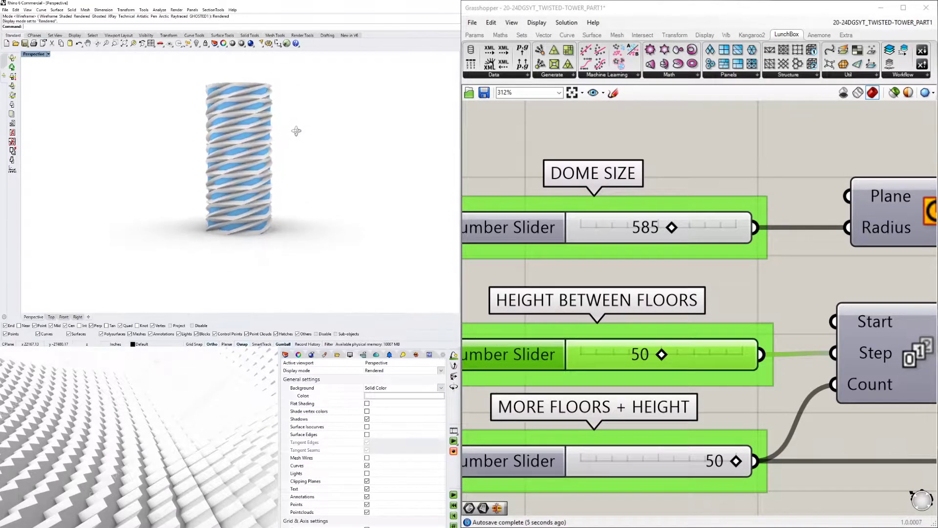
scroll(815, 233, "down", 6)
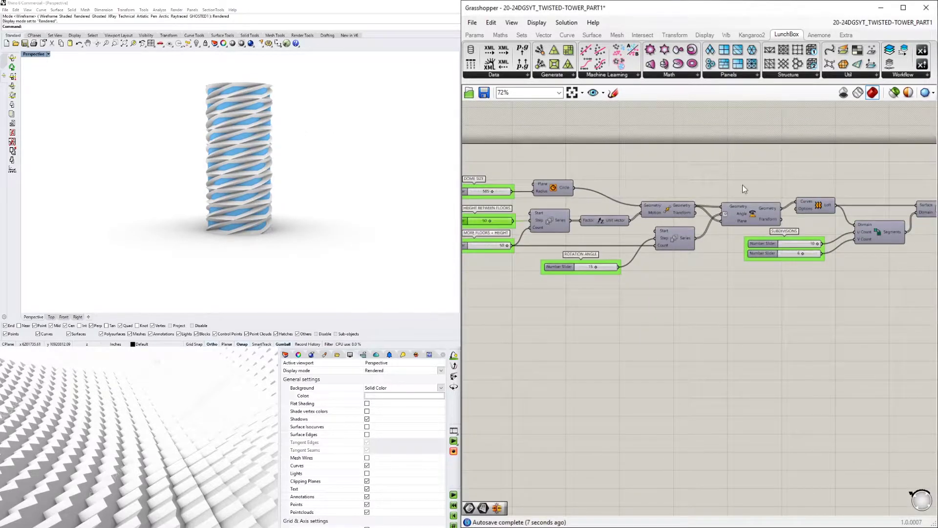
right_click_drag(255, 144, 313, 123, "shift")
scroll(771, 253, "down", 1)
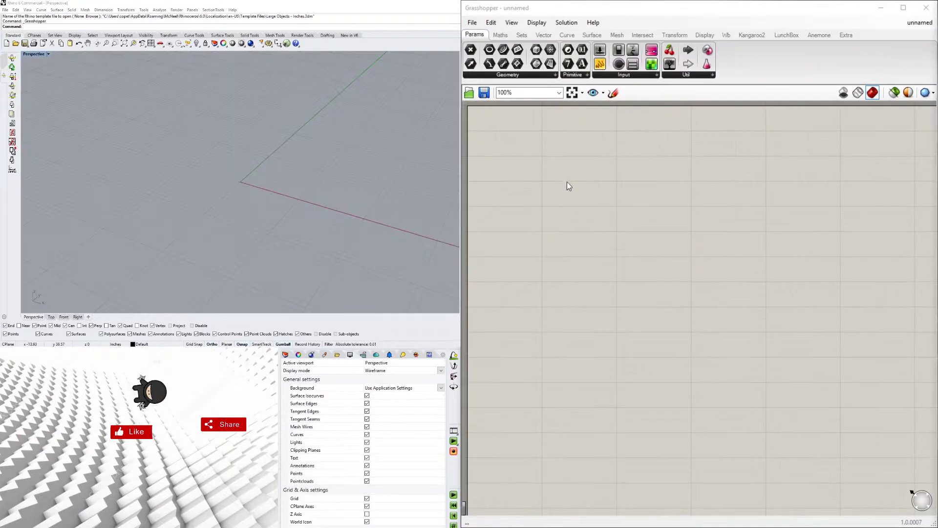
- Add a Circle component defined by base plane and radius to the empty canvas
double_click(567, 182)
type("circle")
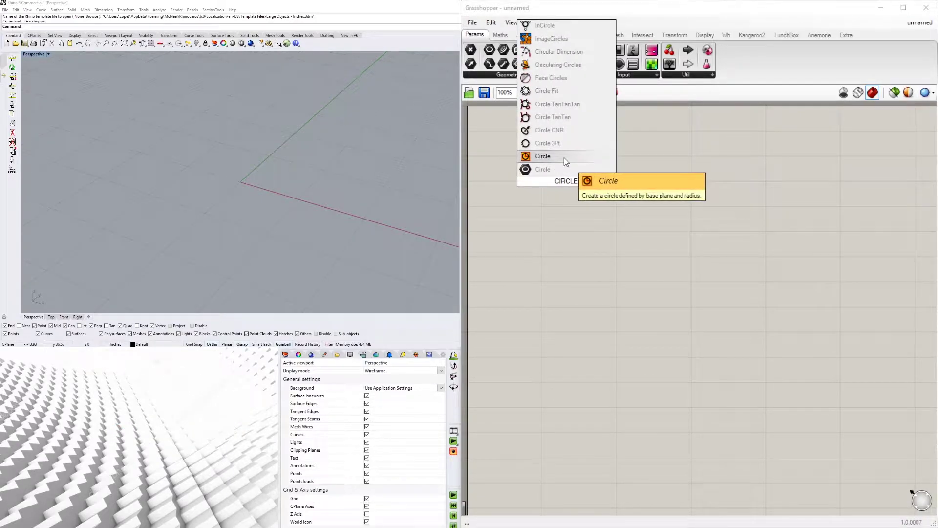
left_click(565, 158)
scroll(592, 211, "down", 2)
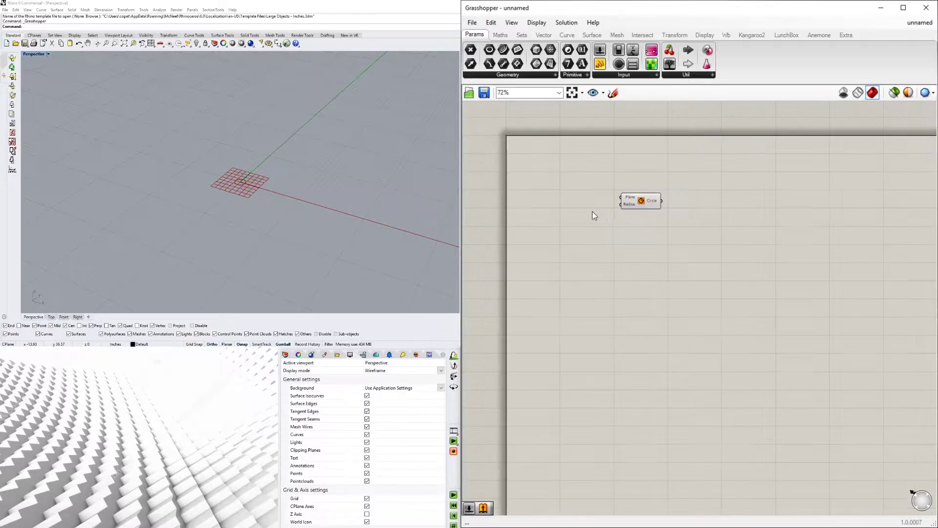
- Add a number slider set to 120 and connect it to the circle's radius
right_click_drag(593, 211, 627, 212)
scroll(627, 212, "up", 2)
double_click(570, 217)
type("120")
key("Return")
scroll(573, 207, "up", 1)
left_click_drag(632, 218, 707, 187)
- Reposition the Circle component close to its radius slider
scroll(100, 166, "down", 10)
scroll(101, 167, "down", 5)
right_click_drag(157, 167, 305, 152, "shift")
left_click_drag(713, 191, 707, 185)
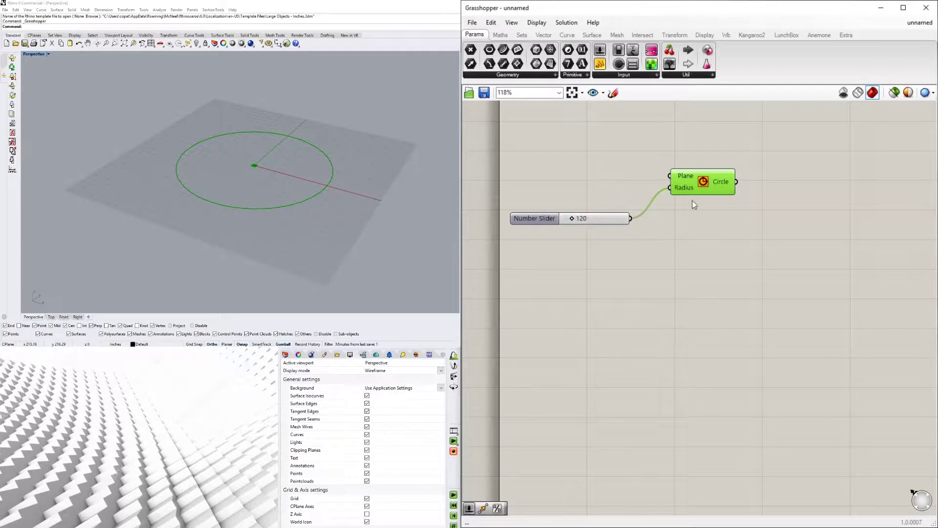
scroll(286, 153, "down", 3)
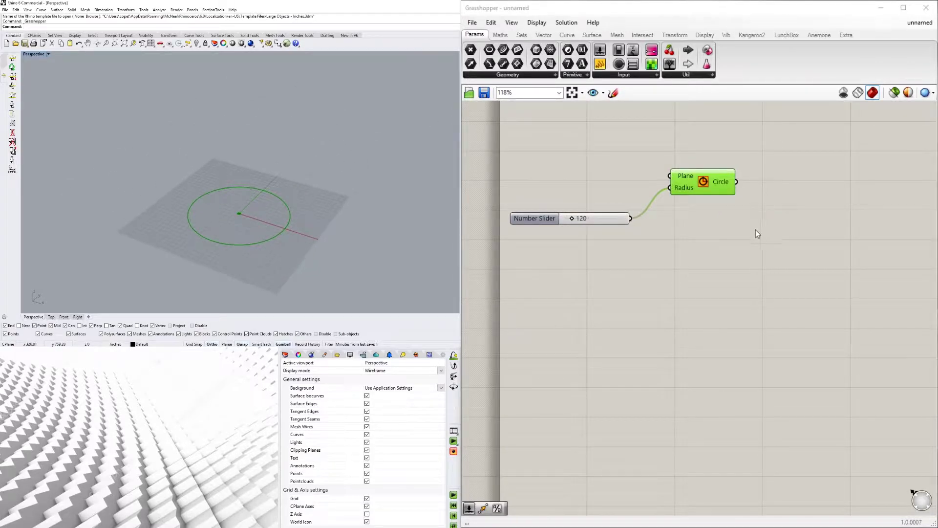
left_click_drag(708, 187, 691, 203)
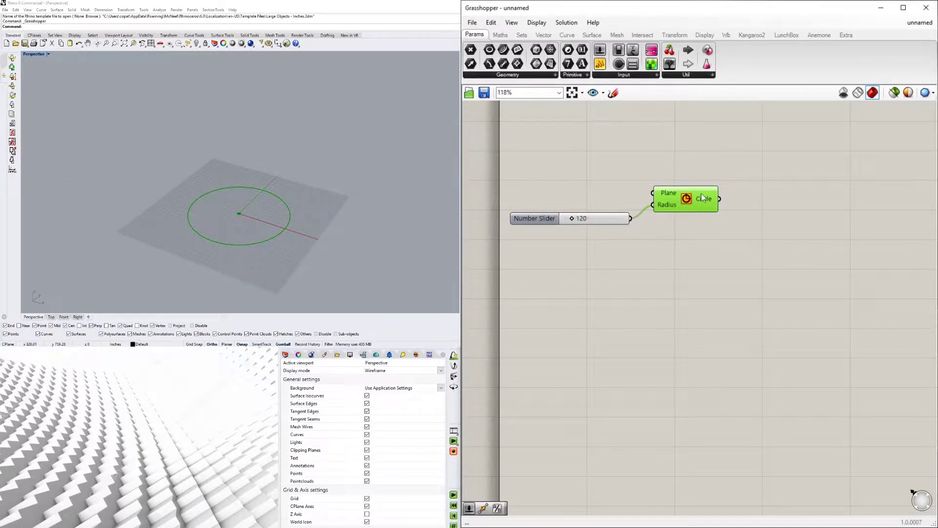
- Add a Move component after the circle and connect the circle to its Geometry input
double_click(787, 195)
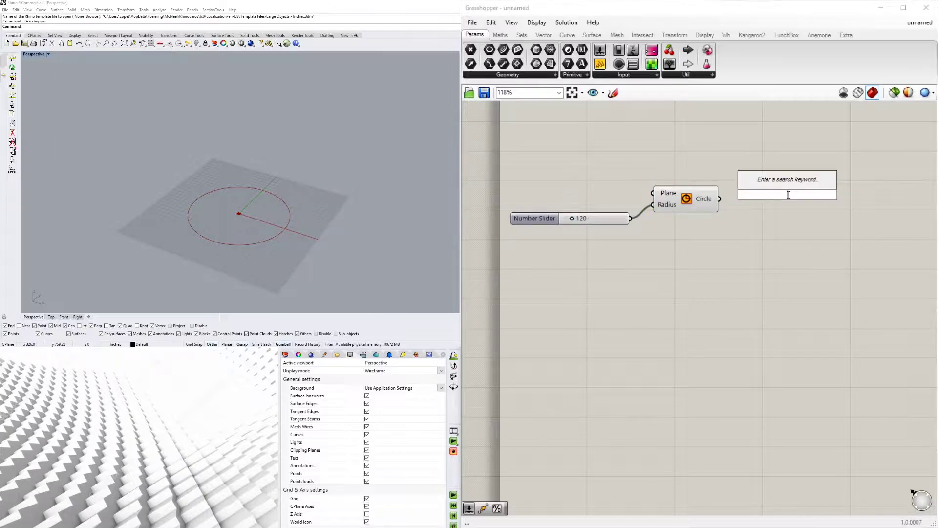
type("MO")
left_click(813, 172)
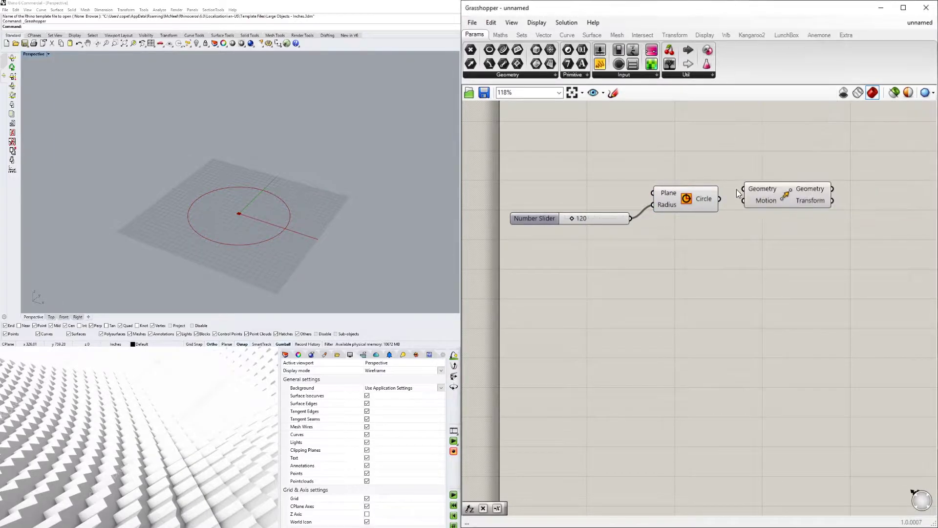
left_click(714, 202)
left_click_drag(778, 203, 800, 219)
left_click(734, 200)
left_click_drag(720, 199, 765, 204)
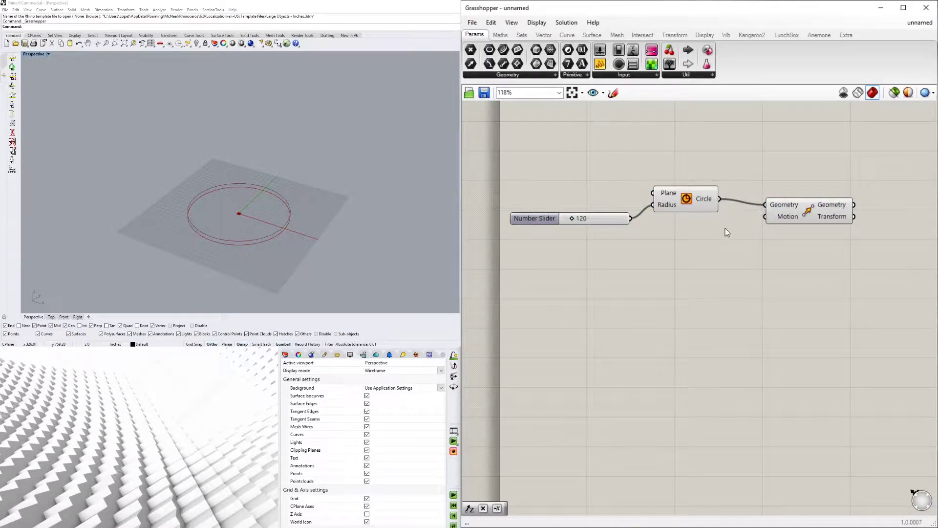
- Add a Unit Z vector below the Circle component and connect it to the Motion input of Move
double_click(693, 241)
type("z")
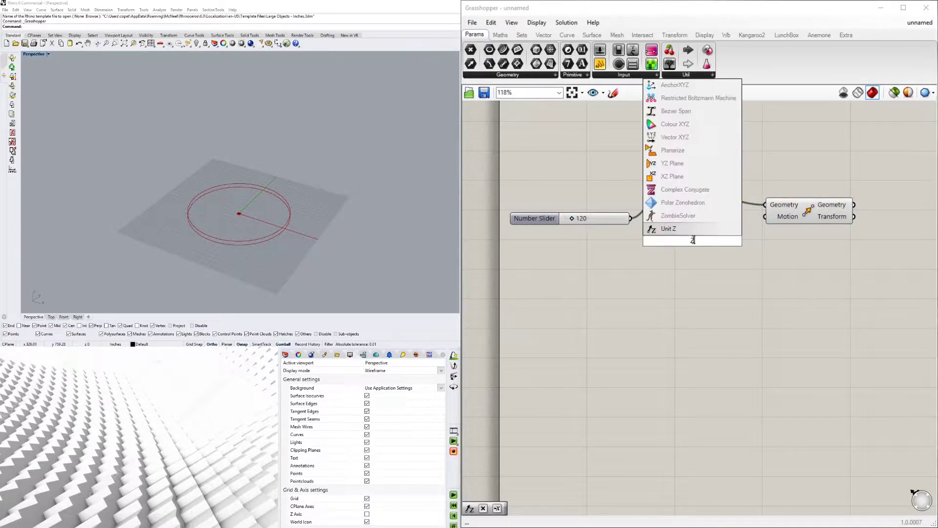
left_click(685, 229)
left_click_drag(768, 224, 772, 230)
left_click_drag(694, 241, 696, 253)
- Add a number slider set to 60, connect it to the Unit Z factor, and align it under the radius slider
double_click(557, 258)
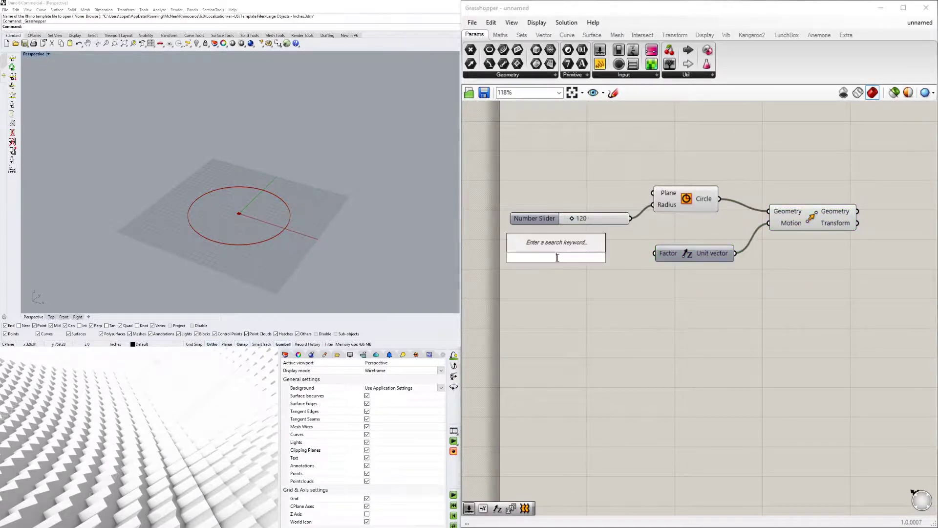
type("60")
key("Return")
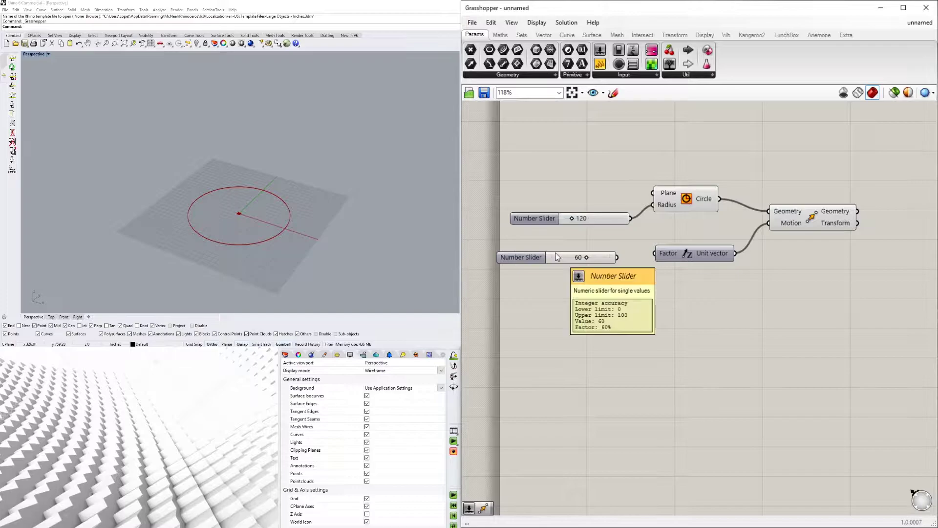
left_click_drag(616, 259, 654, 253)
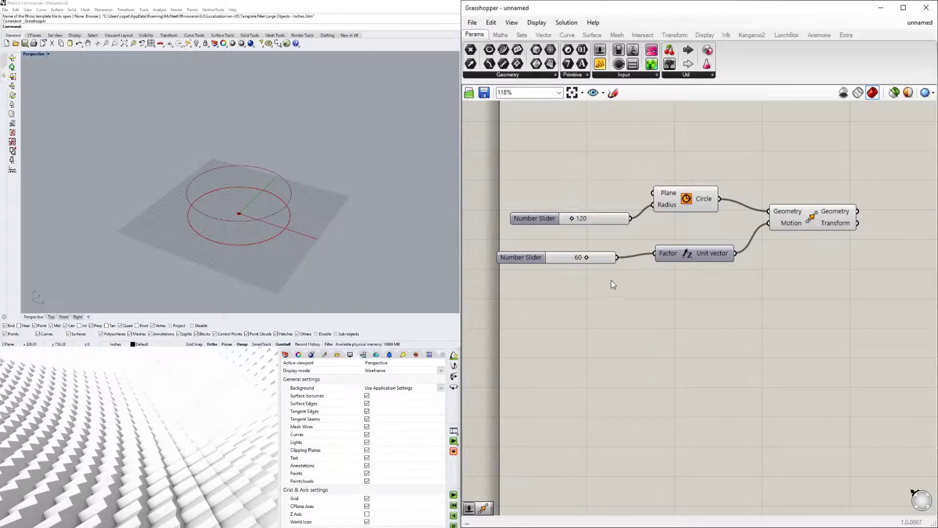
left_click_drag(537, 260, 551, 256)
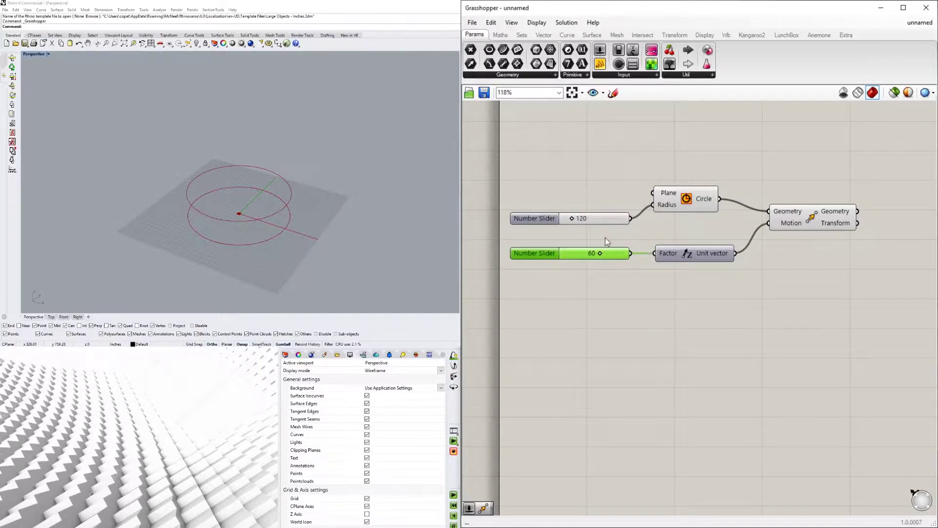
left_click_drag(576, 219, 585, 218)
left_click_drag(600, 253, 602, 253)
left_click(630, 339)
key("ctrl+z")
key("ctrl+z")
- Rearrange the Circle, Unit Z and Move components so they line up with their sliders
left_click_drag(684, 200, 684, 212)
left_click_drag(689, 255, 686, 254)
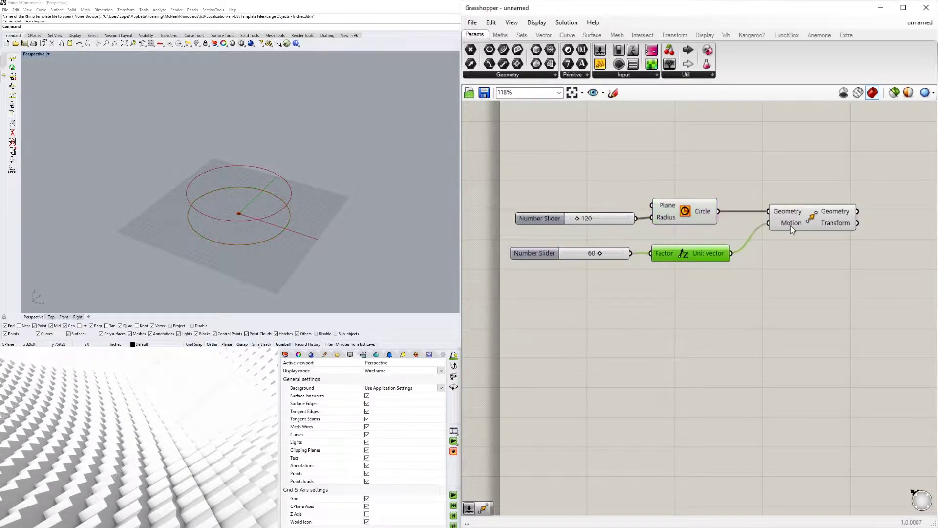
left_click_drag(792, 226, 781, 241)
left_click(603, 296)
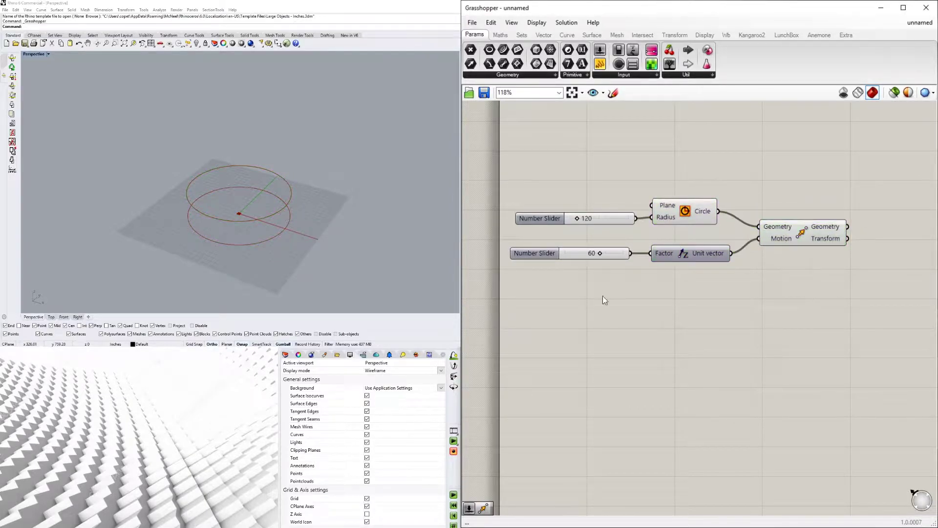
- Add a Rotate component with Geometry, Angle and Plane inputs near the Move component
left_click(783, 232)
right_click_drag(822, 316, 691, 293)
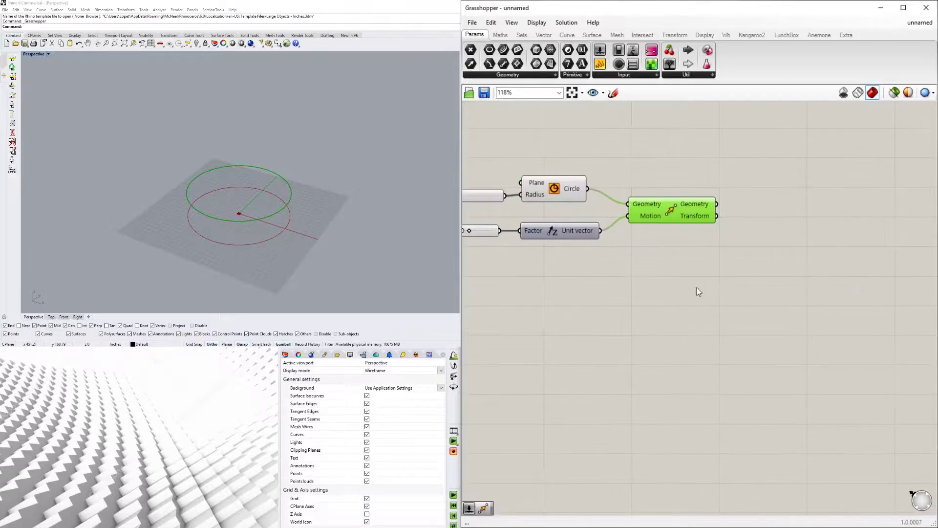
double_click(708, 281)
type("ROT")
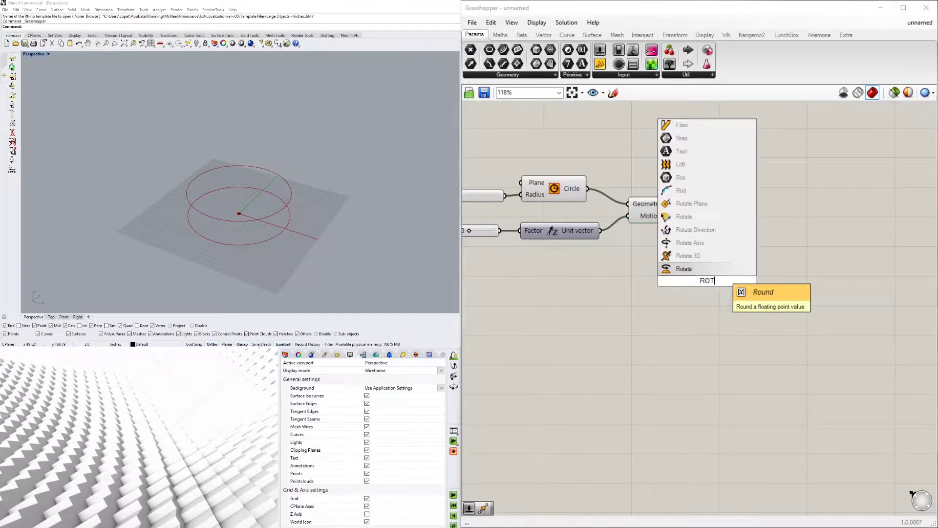
left_click(696, 270)
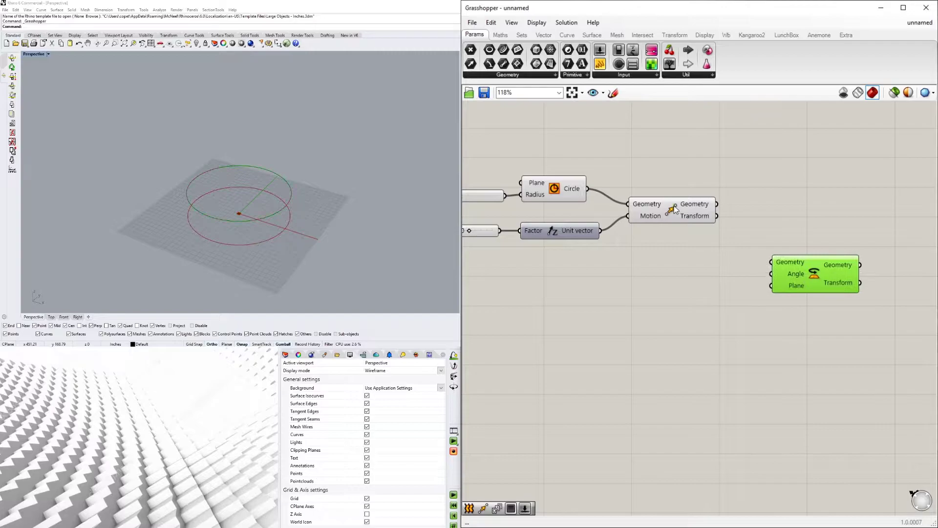
- Connect the Move component's geometry output to Rotate's Geometry and Plane inputs, and place Rotate beside Move
left_click(703, 207)
left_click_drag(717, 204, 791, 208)
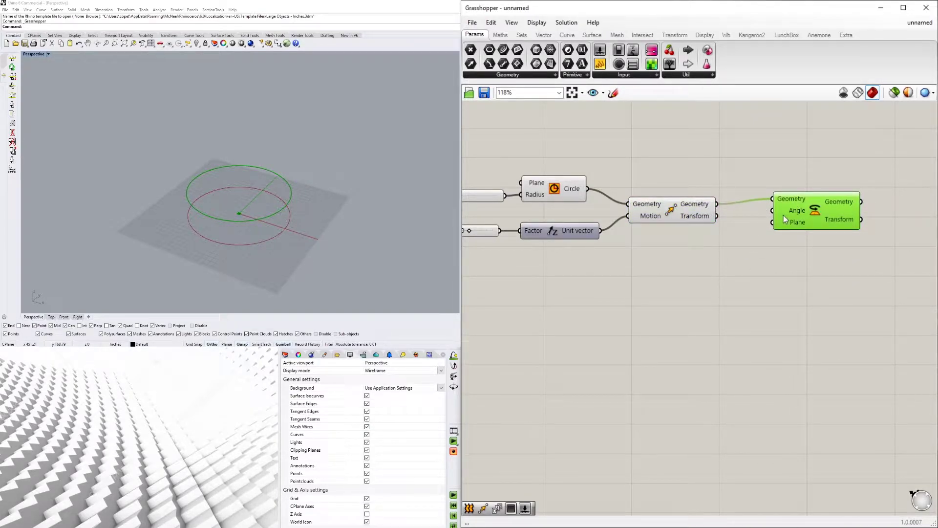
left_click_drag(717, 204, 780, 240)
right_click_drag(272, 213, 229, 187)
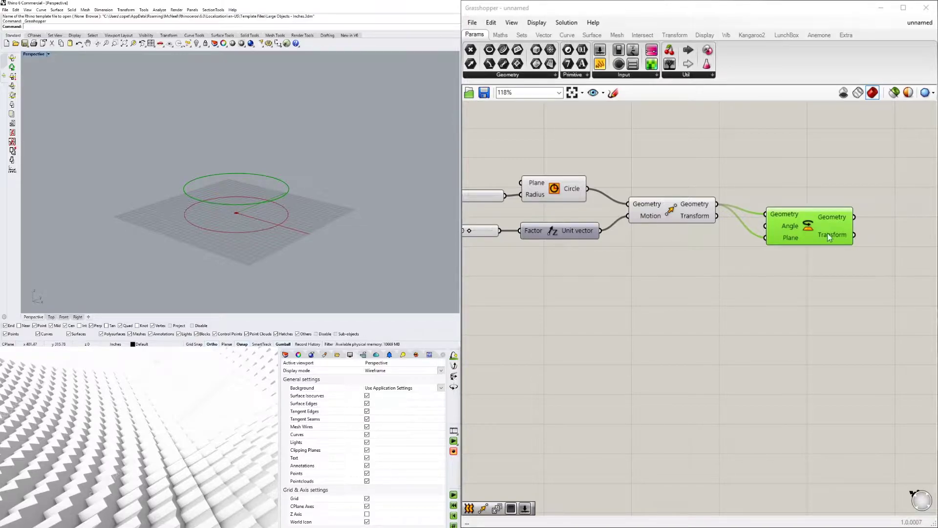
left_click_drag(817, 230, 823, 243)
left_click(630, 297)
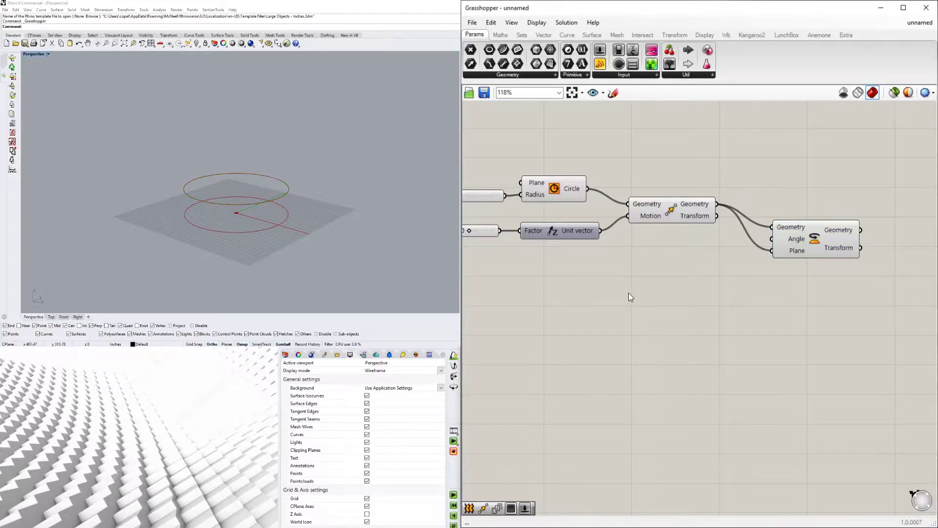
- Set Rotate's Angle input to degrees and feed it from a new 0 to 30 number slider set to 1
right_click(785, 243)
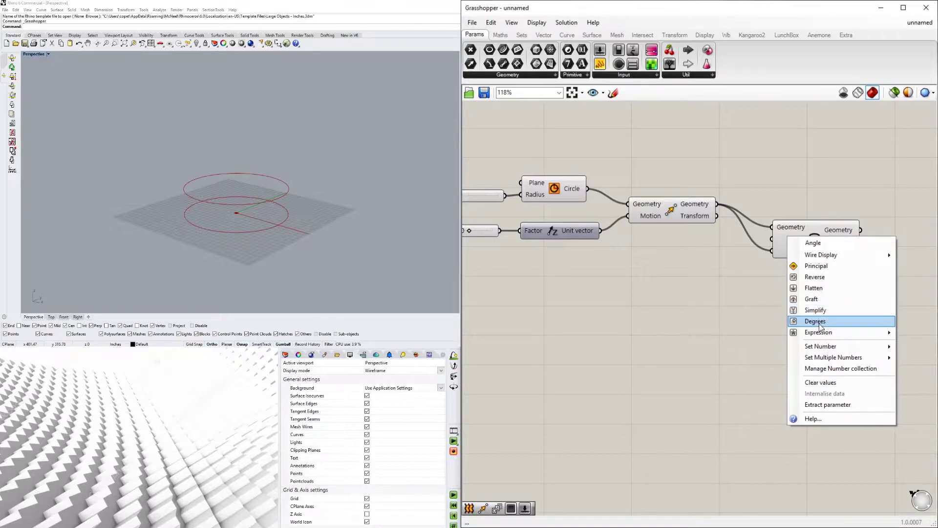
left_click(819, 322)
double_click(657, 261)
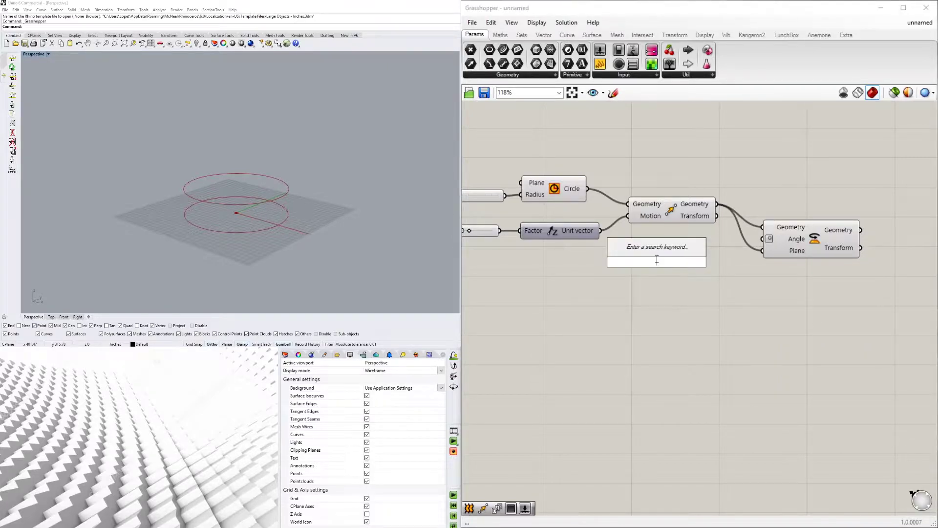
type("0<30")
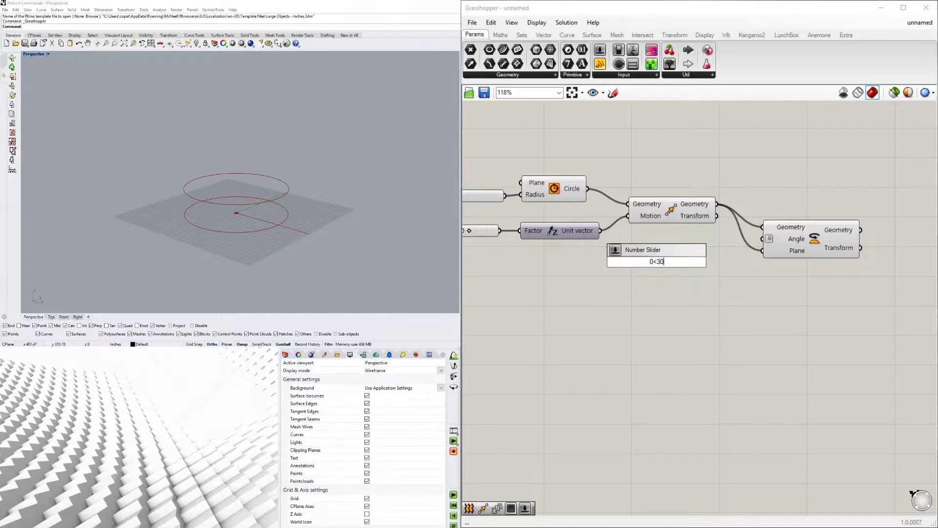
key("Return")
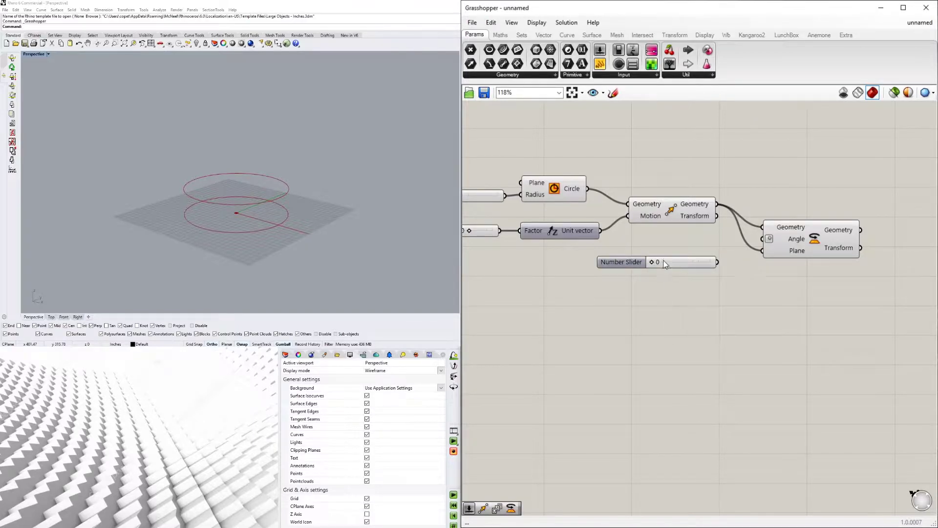
left_click_drag(673, 266, 762, 240)
left_click(807, 243)
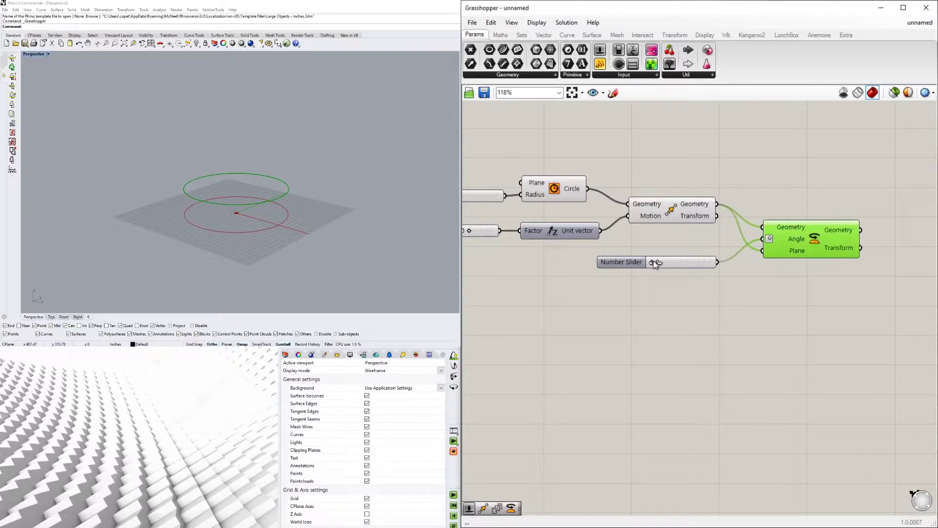
left_click_drag(676, 260, 653, 263)
left_click(820, 322)
- Add a Loft component beside Rotate and connect Rotate's geometry output to its Curves input
right_click_drag(821, 323, 738, 334)
double_click(829, 250)
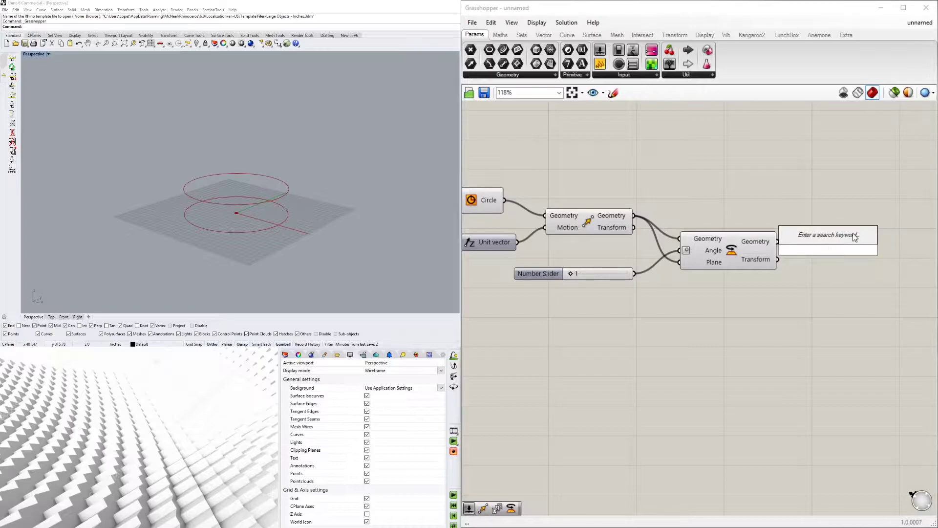
type("loft")
key("Return")
left_click_drag(820, 253, 850, 220)
- Add the Circle output to Loft's Curves input alongside the rotated circle
scroll(561, 199, "down", 2)
left_click(576, 211)
left_click(489, 200)
left_click_drag(512, 200, 785, 209)
left_click(814, 215)
- Turn off the preview of the Move component
left_click(589, 218)
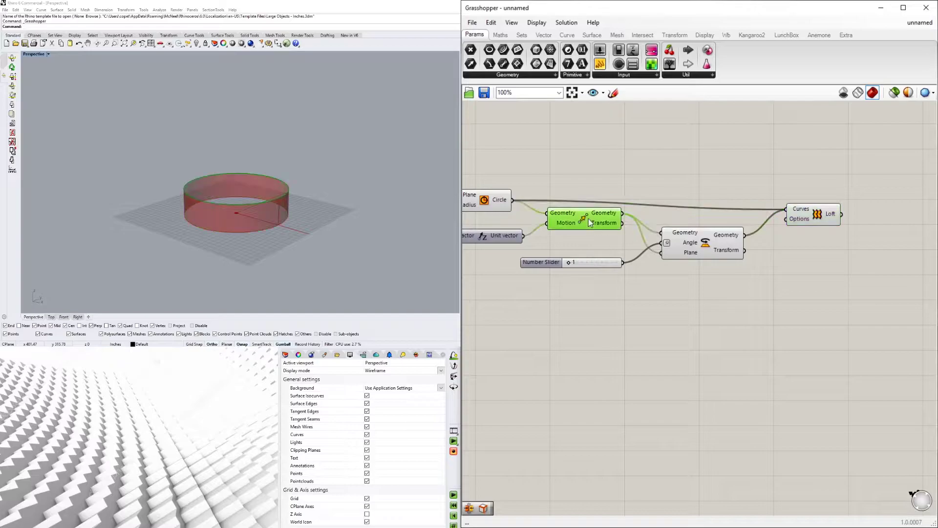
right_click(589, 218)
left_click(617, 237)
- Try 22 on the rotation angle slider while viewing the loft up close, and settle on 14
scroll(570, 264, "up", 4)
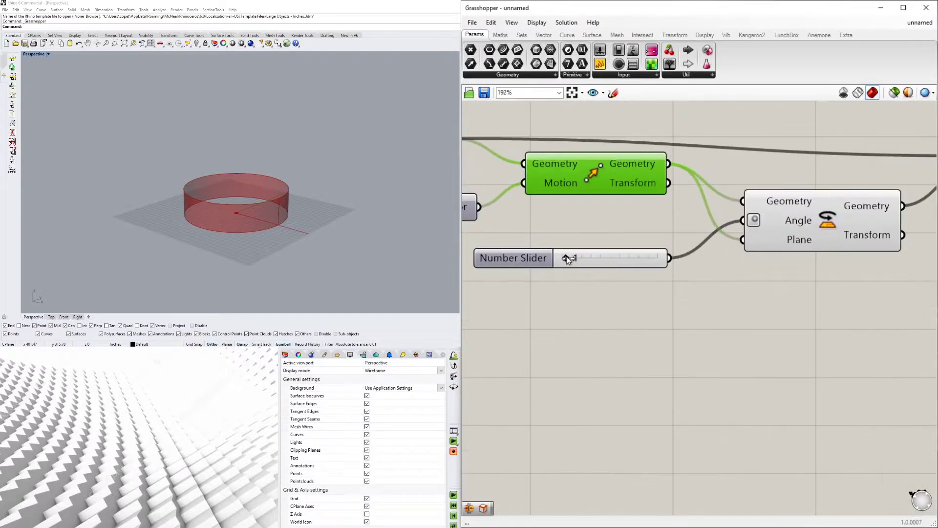
left_click_drag(578, 259, 631, 259)
right_click_drag(305, 213, 326, 197)
scroll(274, 193, "up", 5)
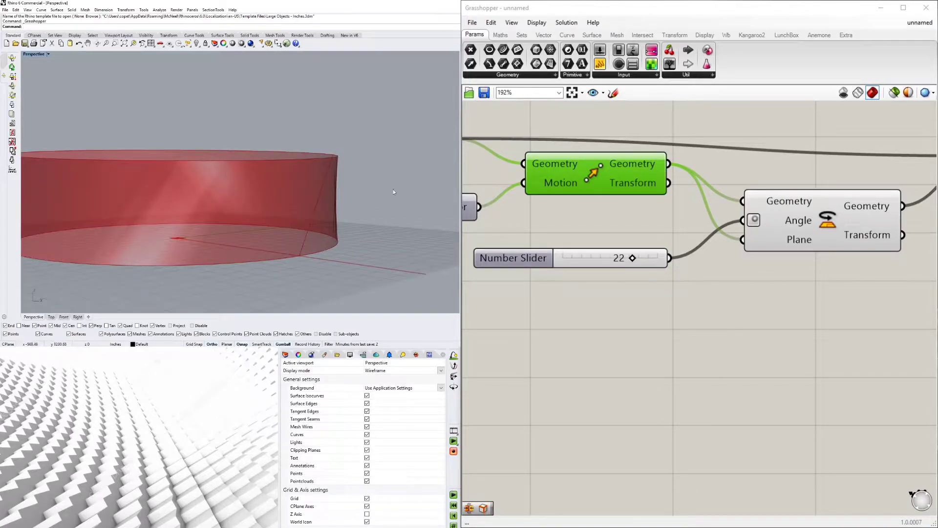
left_click_drag(632, 257, 608, 258)
- Reposition the Loft component so its Curves input lines up with the Circle output
scroll(735, 320, "down", 5)
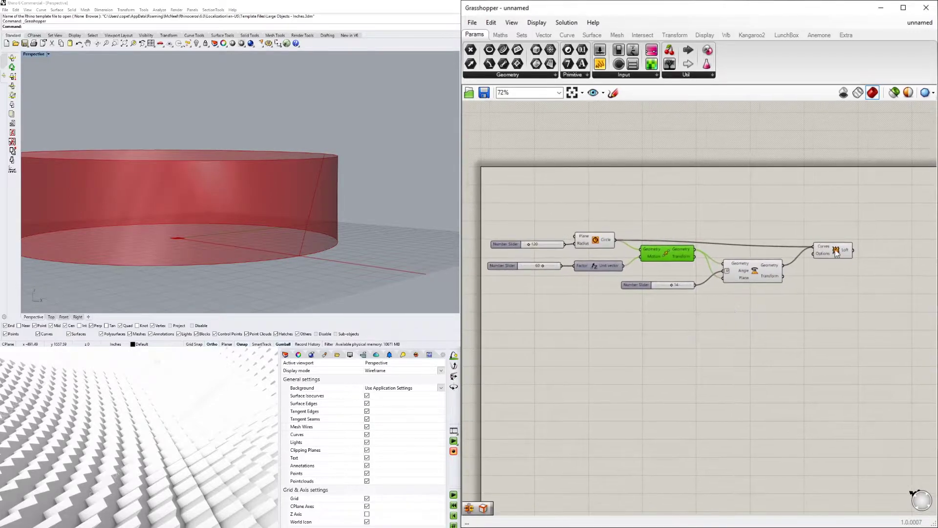
left_click_drag(837, 252, 818, 254)
scroll(220, 180, "down", 3)
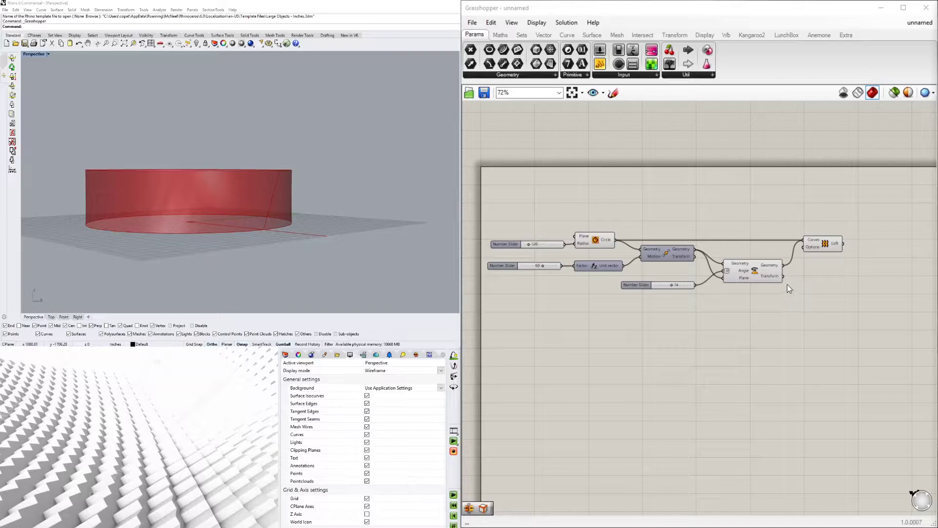
scroll(298, 173, "down", 4)
right_click_drag(298, 173, 294, 182)
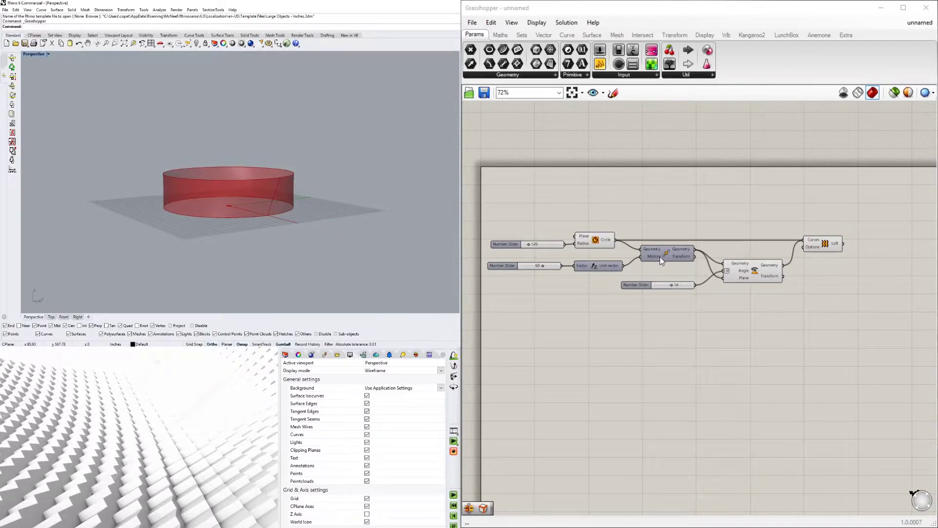
left_click(668, 259)
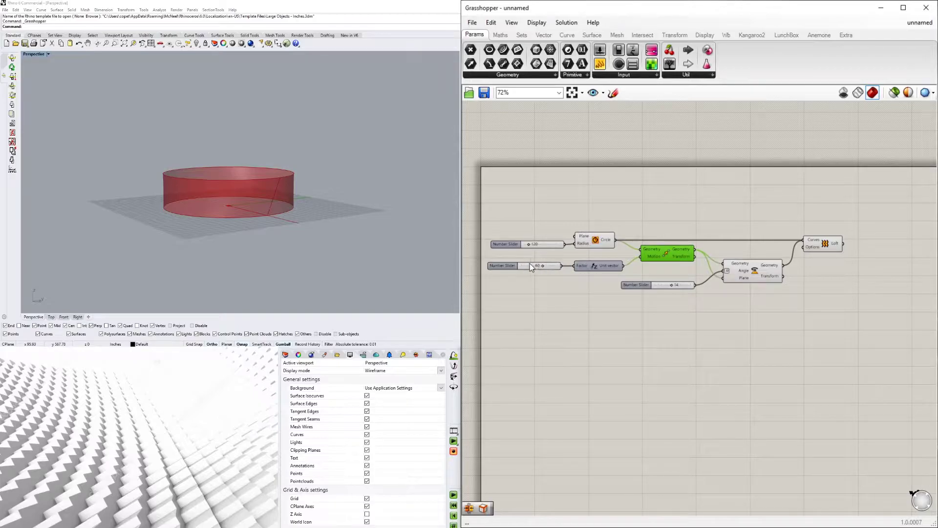
left_click(769, 272)
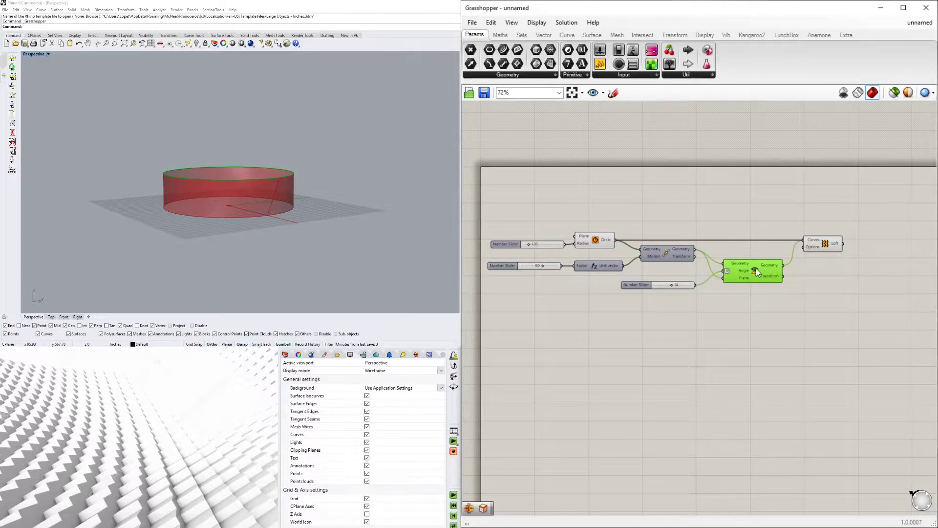
left_click_drag(702, 284, 696, 284)
left_click(645, 285)
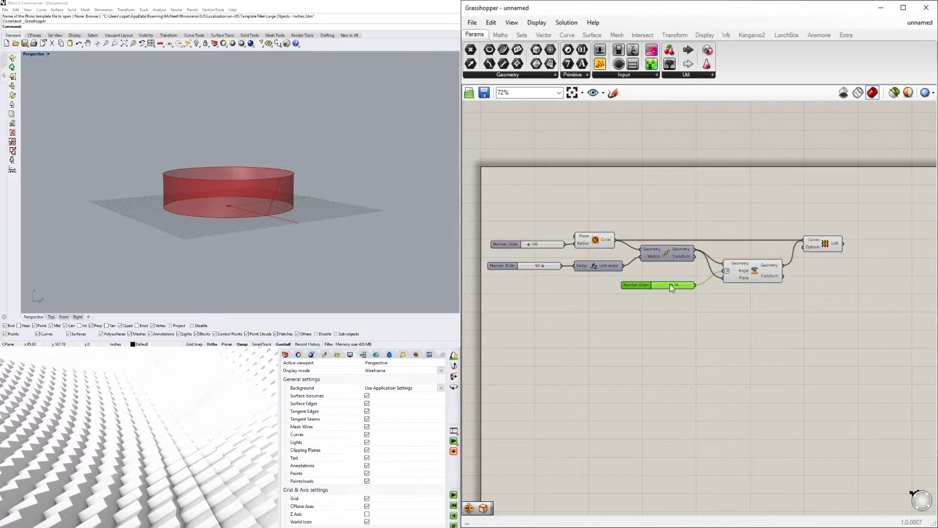
- Add a Series component, place it below Unit Z, and check its default output list
double_click(640, 345)
type("series")
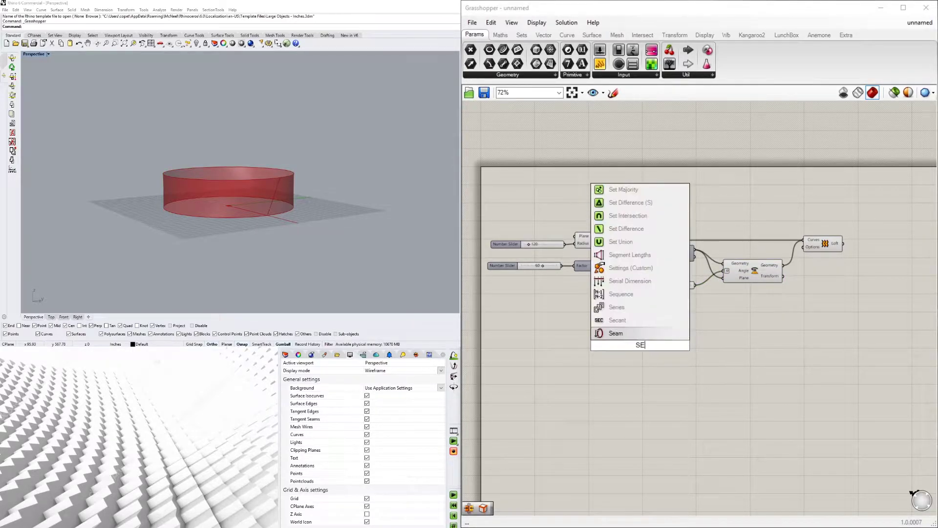
left_click(624, 335)
right_click_drag(704, 303, 667, 288)
left_click_drag(613, 326, 567, 291)
right_click_drag(574, 310, 676, 337)
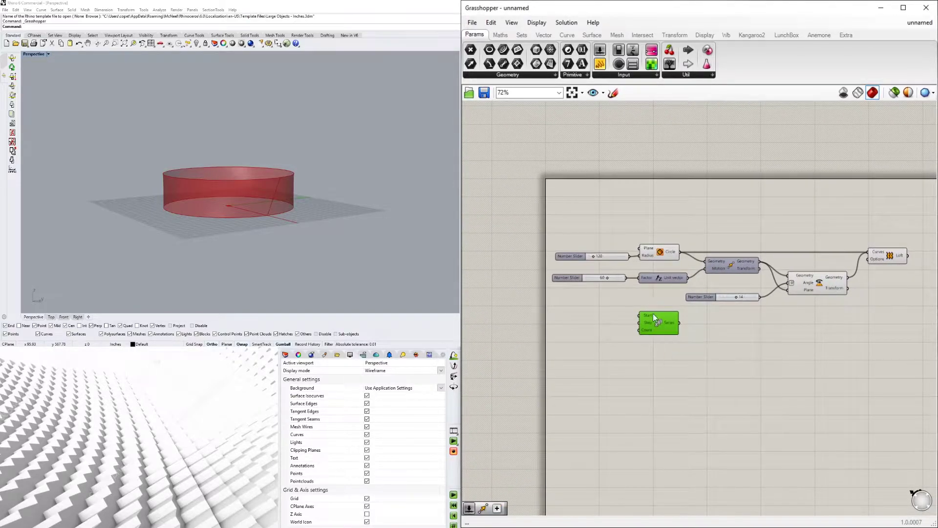
mouse_move(672, 325)
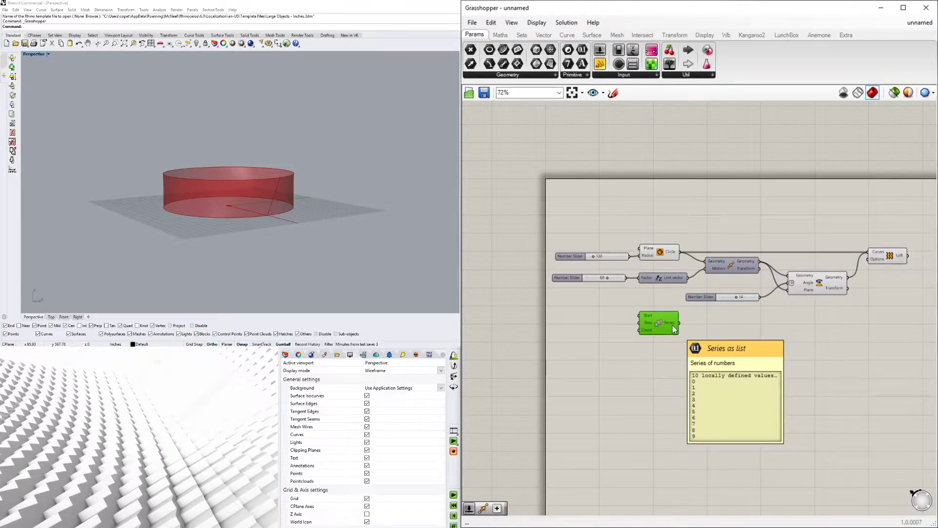
scroll(647, 310, "up", 3)
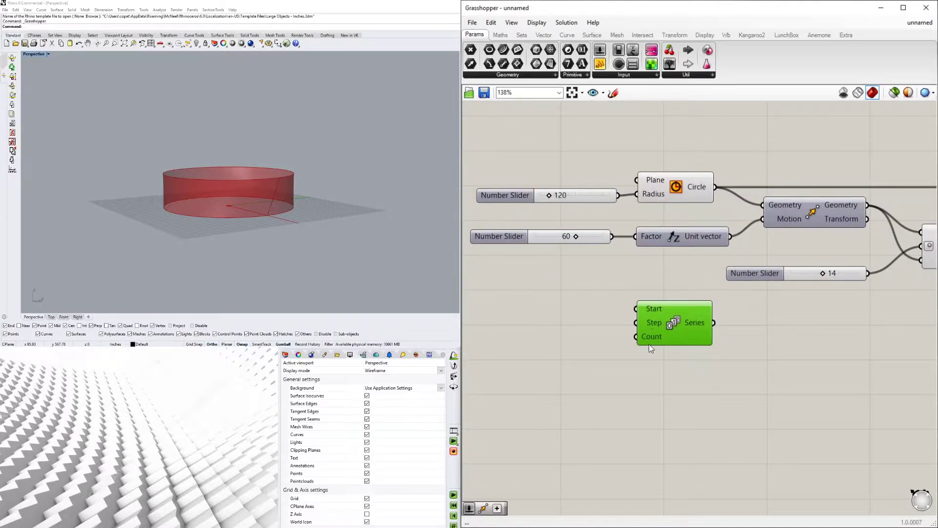
- Add a number slider set to 5 and connect it to the Series component's Count input
left_click(545, 314)
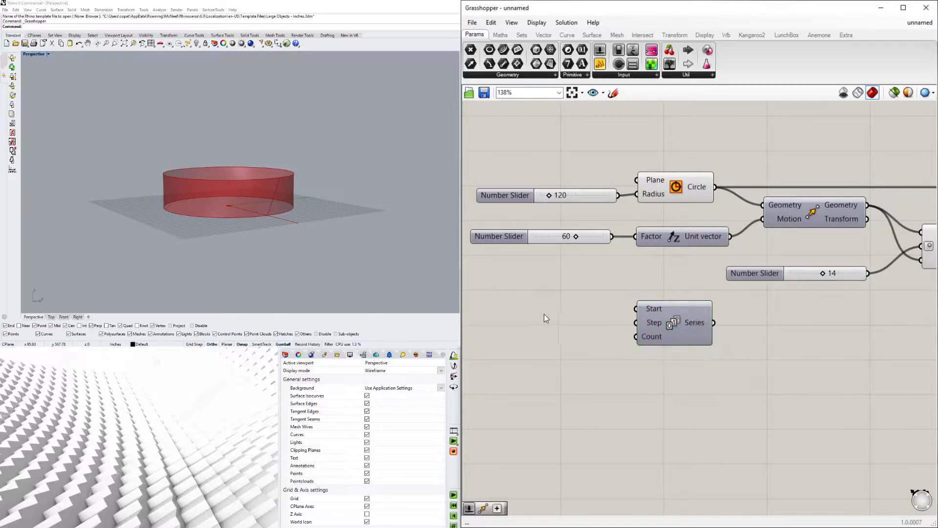
scroll(546, 314, "down", 1)
right_click_drag(549, 330, 696, 325)
double_click(689, 333)
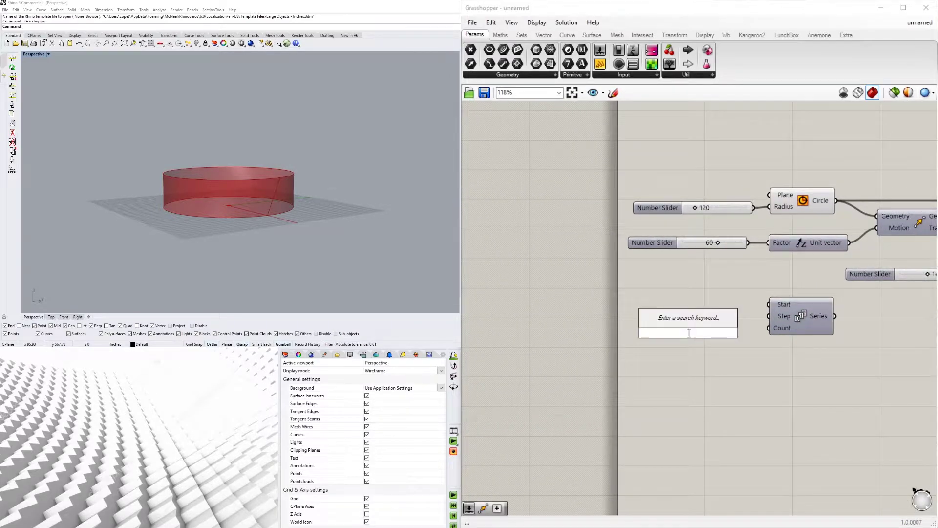
type("5")
key("Return")
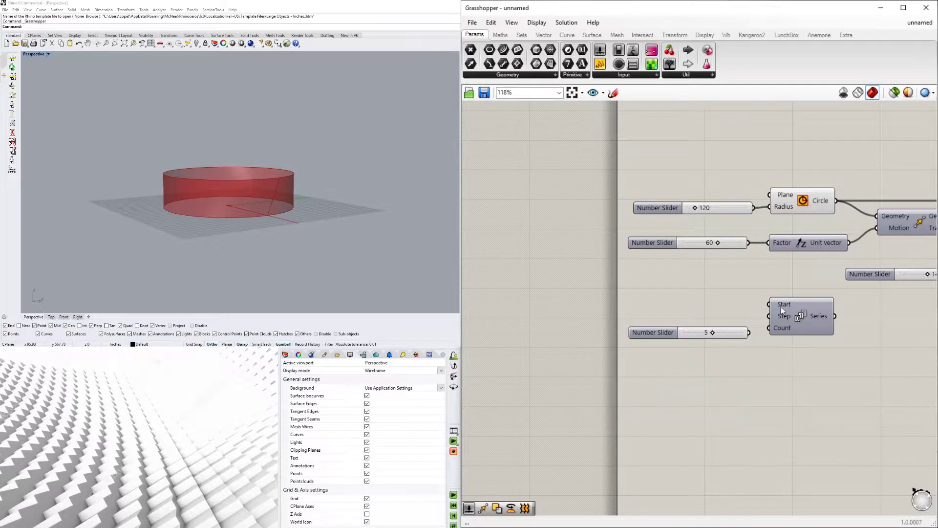
left_click_drag(749, 332, 769, 328)
left_click(794, 321)
- Connect the 60 slider to the Series Step input and rearrange the Series component with its two sliders
right_click_drag(794, 322, 694, 341)
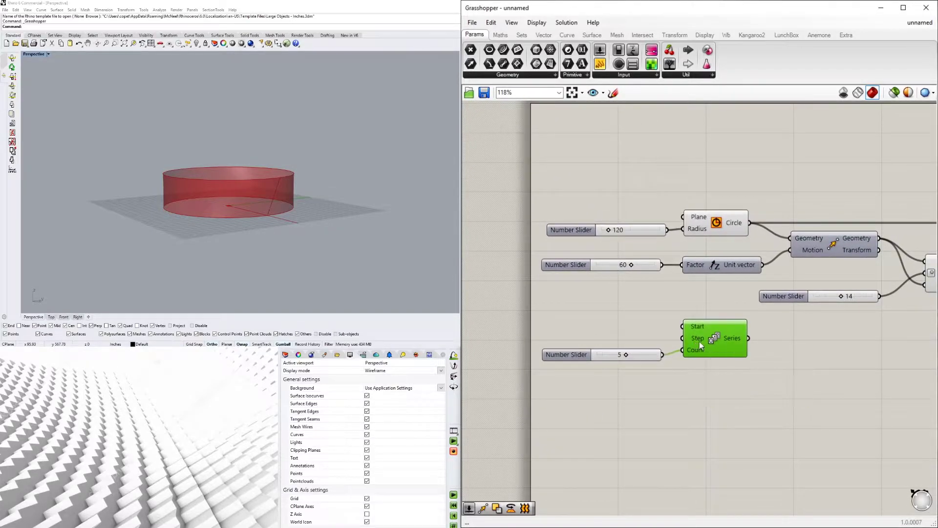
left_click_drag(566, 265, 518, 301)
left_click_drag(618, 301, 702, 307)
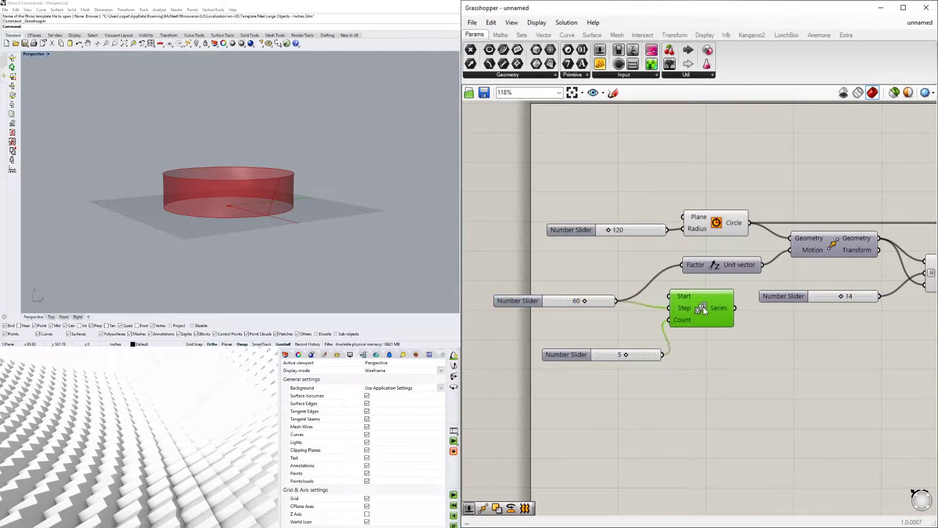
left_click_drag(563, 353, 535, 331)
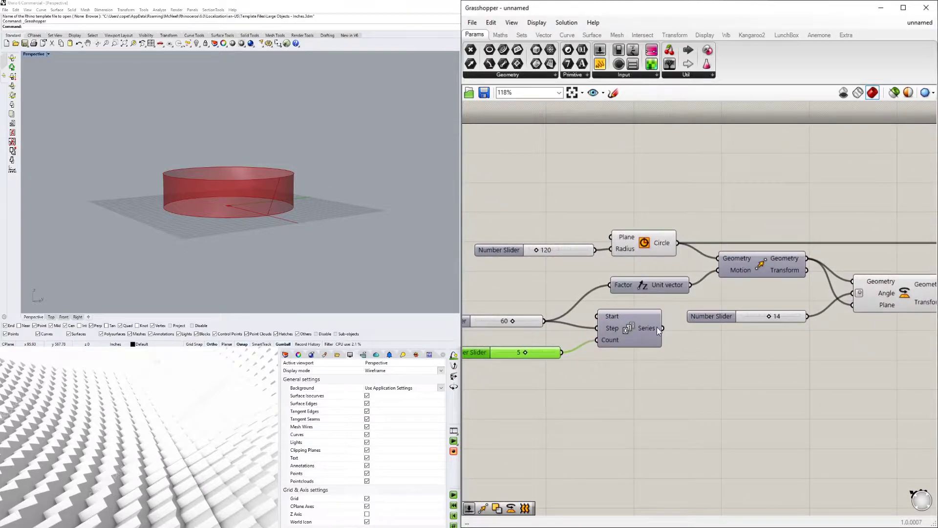
- Connect the Series output to Unit Z's Factor in place of the 60 slider, and move Series with its sliders before Unit Z
left_click_drag(663, 328, 610, 285)
scroll(626, 394, "down", 1)
left_click_drag(647, 395, 547, 344)
left_click_drag(675, 362, 598, 356)
left_click(627, 390)
- Examine the stacked loft in the viewport and the list of values output by Series
scroll(240, 140, "down", 4)
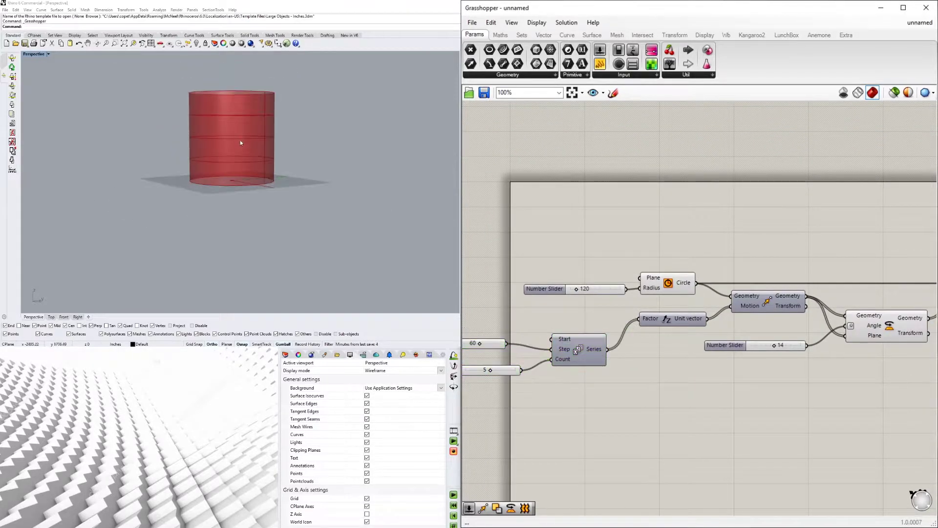
right_click_drag(240, 140, 252, 151)
right_click_drag(578, 310, 702, 298)
right_click_drag(250, 126, 277, 114)
right_click_drag(642, 336, 589, 330)
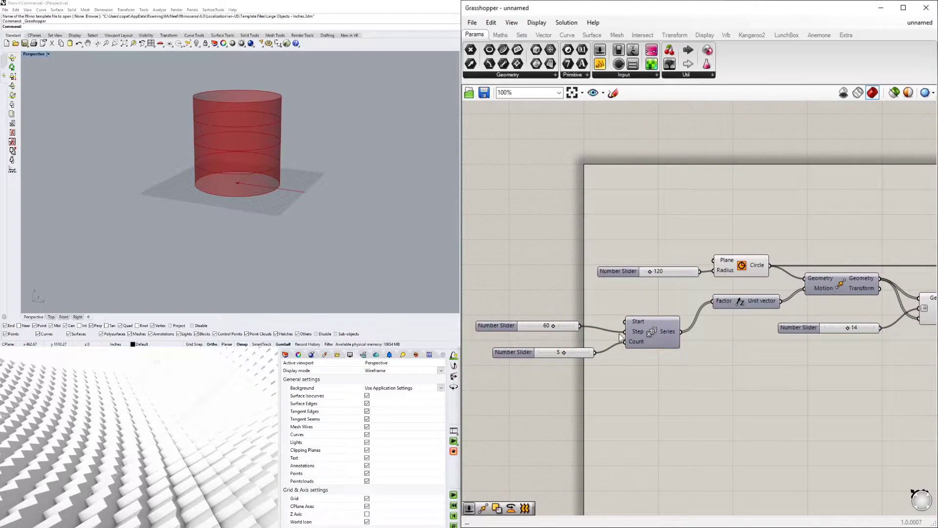
mouse_move(671, 332)
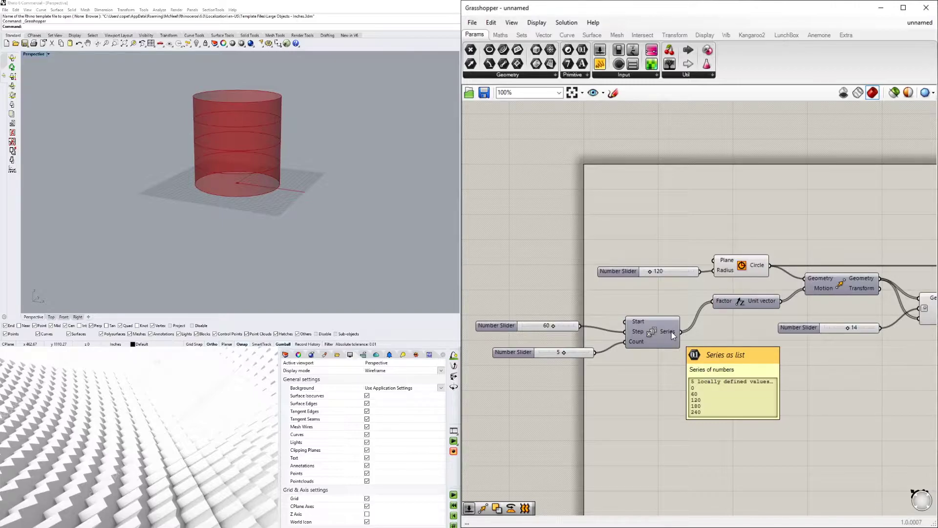
- Line up the 60 and 5 sliders, Series and Unit Z in one row, and place the rotation angle slider below
left_click_drag(514, 348, 531, 332)
left_click(519, 347)
scroll(570, 357, "down", 3)
right_click_drag(681, 402, 605, 393)
left_click_drag(797, 406, 508, 266)
left_click_drag(545, 326, 702, 380)
left_click(669, 371)
scroll(681, 299, "up", 2)
left_click(687, 326)
- Add a second Series component below Unit Z and connect the 5 slider to its Count input
right_click_drag(783, 335, 897, 314)
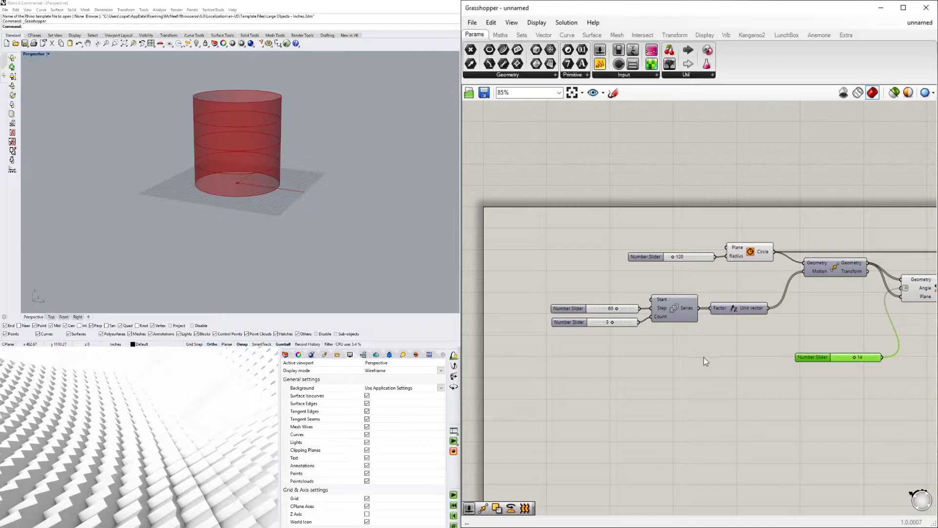
double_click(726, 363)
type("series")
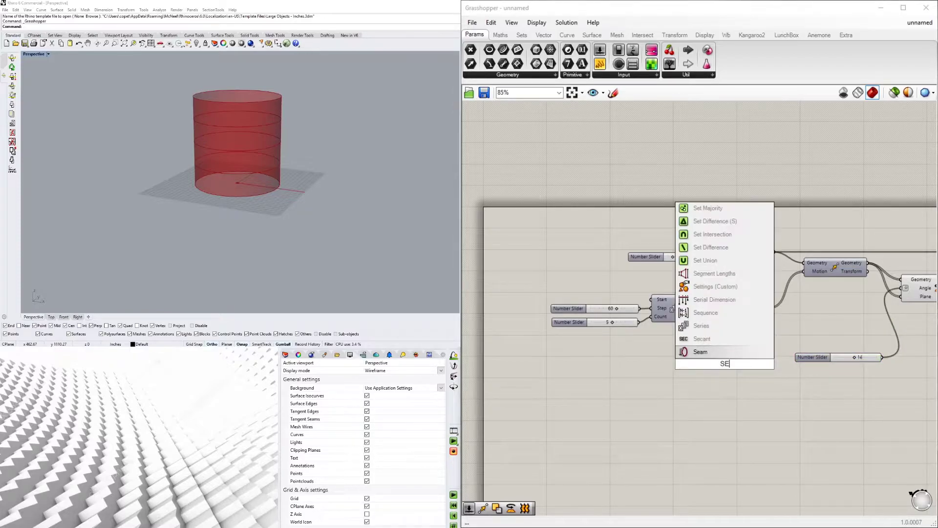
left_click(714, 350)
right_click_drag(712, 376, 707, 360)
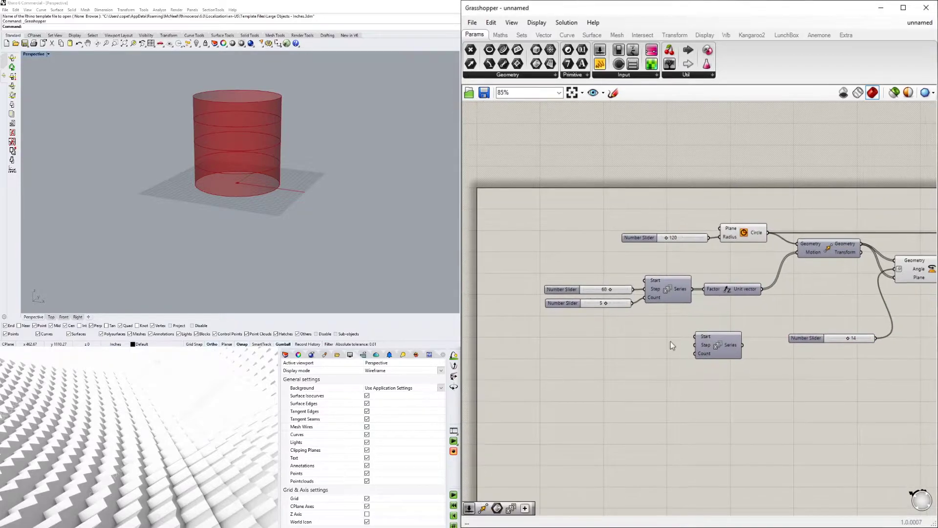
left_click_drag(632, 303, 763, 335)
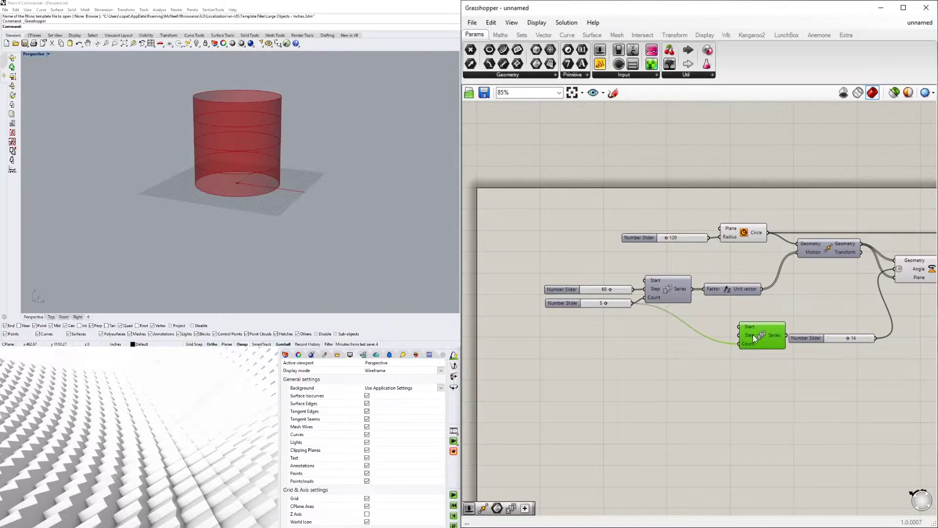
- Connect the rotation angle slider to the second Series component's Step input and place both below Unit Z and Move
right_click_drag(769, 340, 713, 358)
left_click_drag(708, 355, 802, 393)
left_click_drag(767, 353, 679, 382)
left_click_drag(800, 388, 783, 330)
left_click_drag(657, 382, 650, 326)
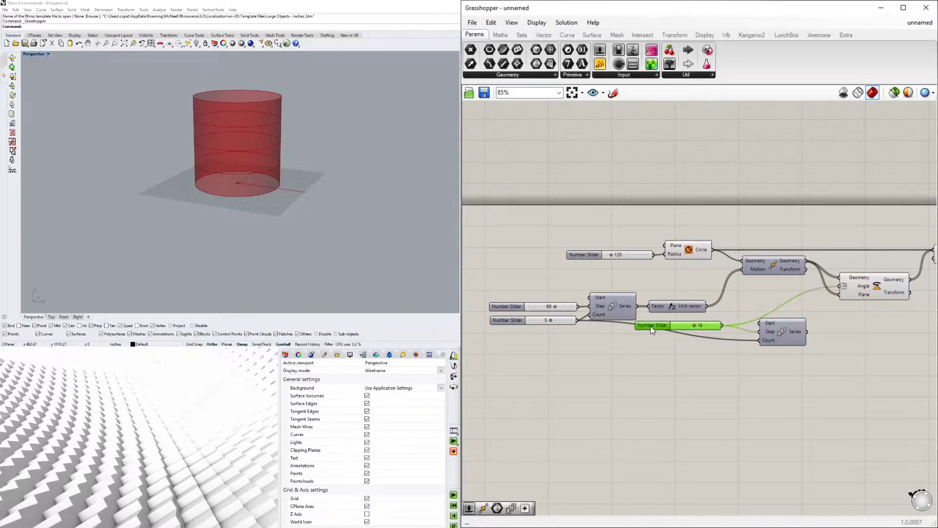
- Connect the second Series output to Rotate's Angle input in place of the slider, and inspect the twist in the viewport
left_click_drag(784, 335, 834, 290)
right_click_drag(326, 175, 237, 179)
scroll(225, 157, "up", 5)
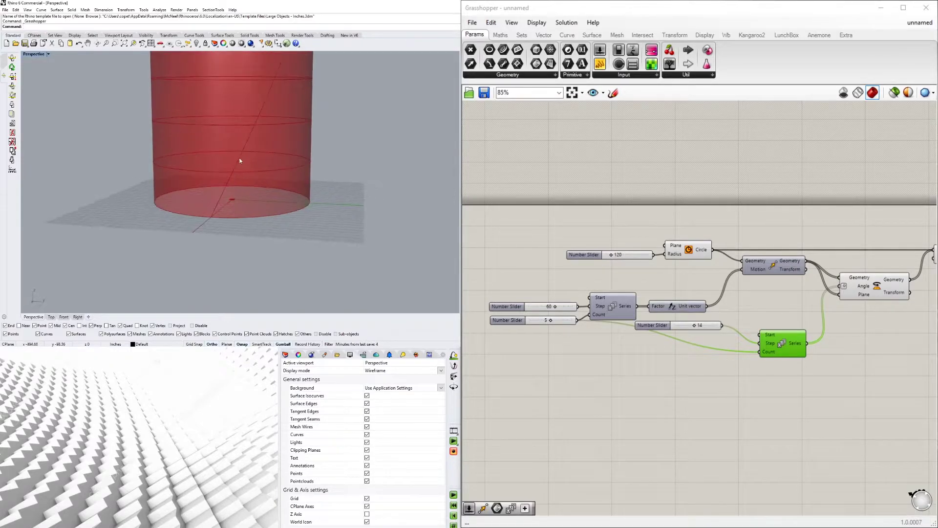
scroll(248, 137, "down", 4)
scroll(272, 85, "up", 4)
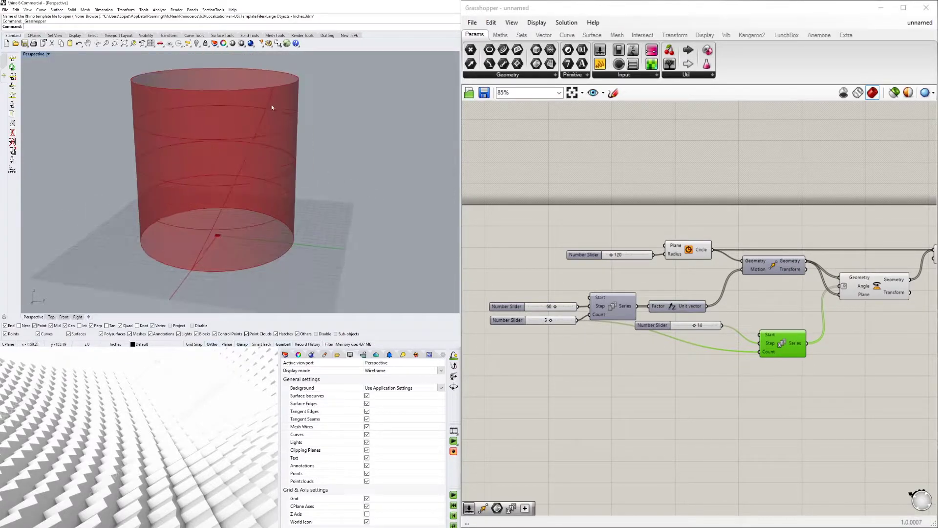
- Raise the shared Series Count slider to 7 and on to its maximum to add more circle levels to the tower
scroll(682, 333, "up", 5)
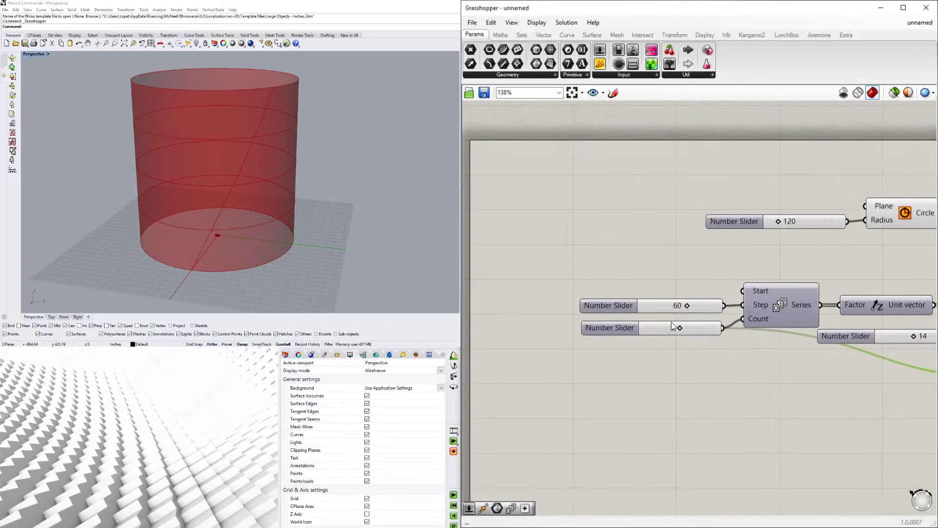
left_click_drag(684, 332, 705, 331)
scroll(347, 197, "down", 5)
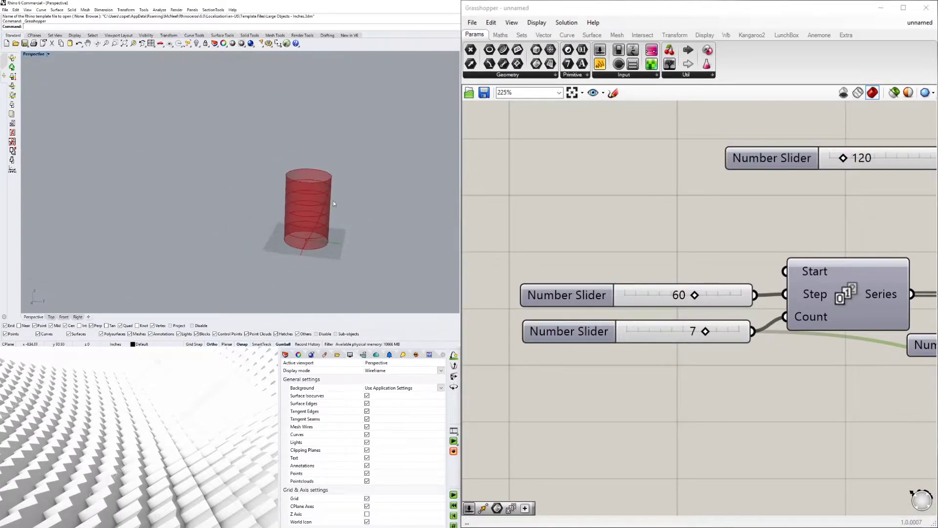
scroll(335, 201, "up", 3)
right_click_drag(326, 192, 436, 194)
left_click_drag(706, 331, 754, 333)
- Move the rotation angle slider farther below Unit Z, set it to 30, and inspect the tower
scroll(791, 327, "down", 4)
left_click(659, 330)
left_click_drag(658, 330, 763, 374)
scroll(718, 372, "up", 3)
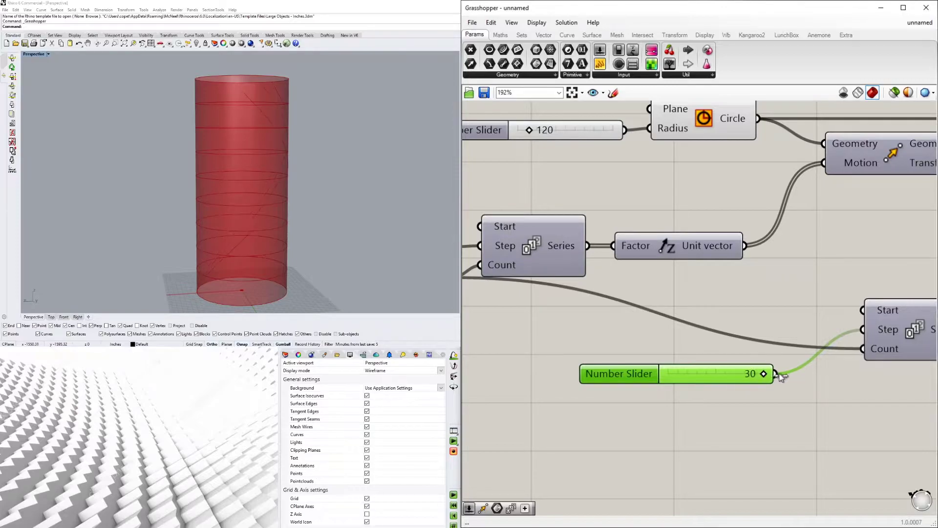
right_click_drag(396, 199, 285, 213)
scroll(263, 211, "down", 5)
scroll(690, 316, "down", 2)
- Turn off the preview of the Rotate component and check the lofted tower in the viewport
right_click_drag(690, 315, 683, 358)
right_click_drag(919, 249, 694, 248)
scroll(701, 249, "down", 2)
left_click(755, 265)
right_click(755, 265)
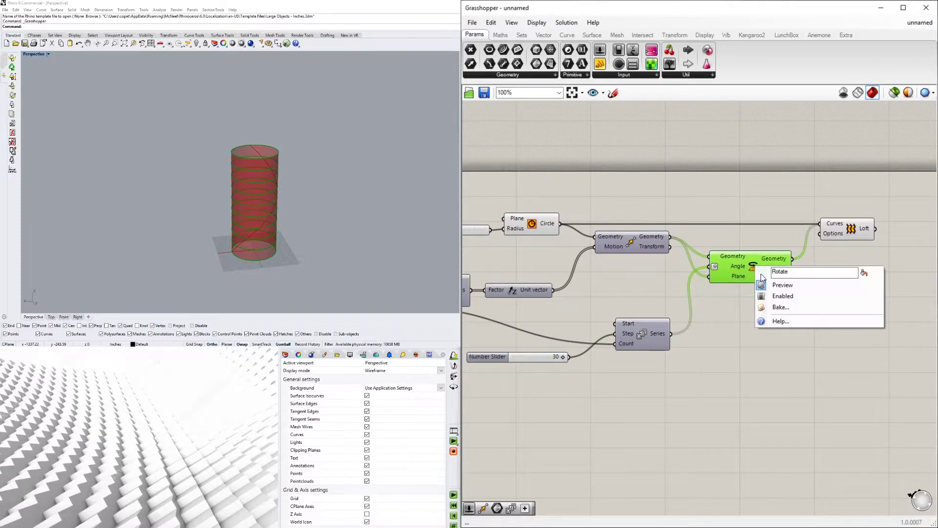
left_click(781, 285)
scroll(247, 161, "up", 5)
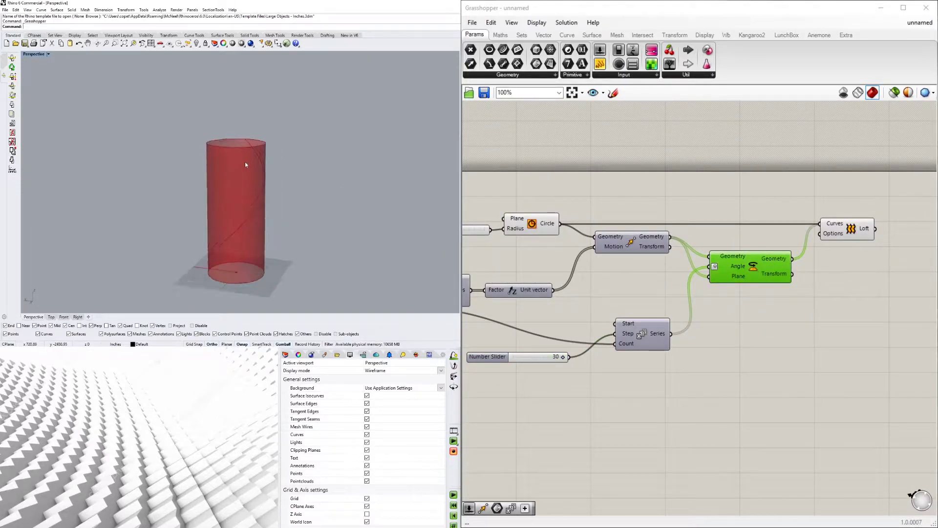
scroll(738, 329, "down", 3)
double_click(743, 327)
left_click(833, 280)
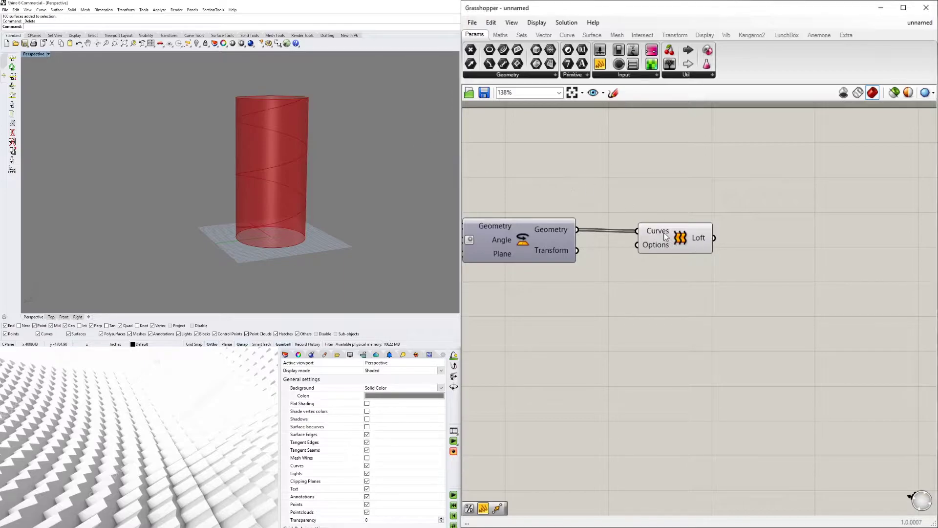
- Shift the Loft component slightly upward and lower the second Series component to tidy the definition
left_click_drag(676, 243, 676, 225)
left_click(617, 190)
right_click_drag(275, 162, 293, 128)
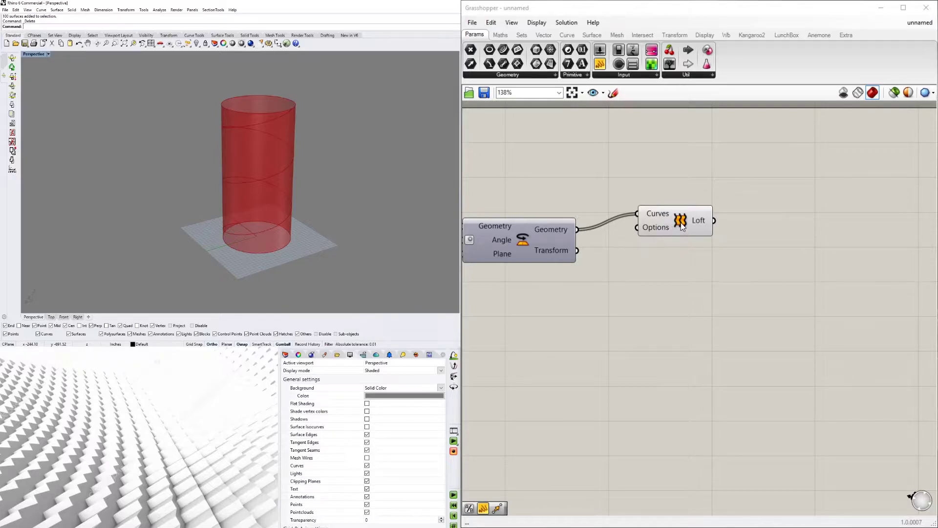
left_click_drag(681, 222, 684, 210)
left_click(626, 268)
scroll(602, 283, "down", 6)
right_click_drag(576, 297, 749, 241)
scroll(691, 244, "up", 4)
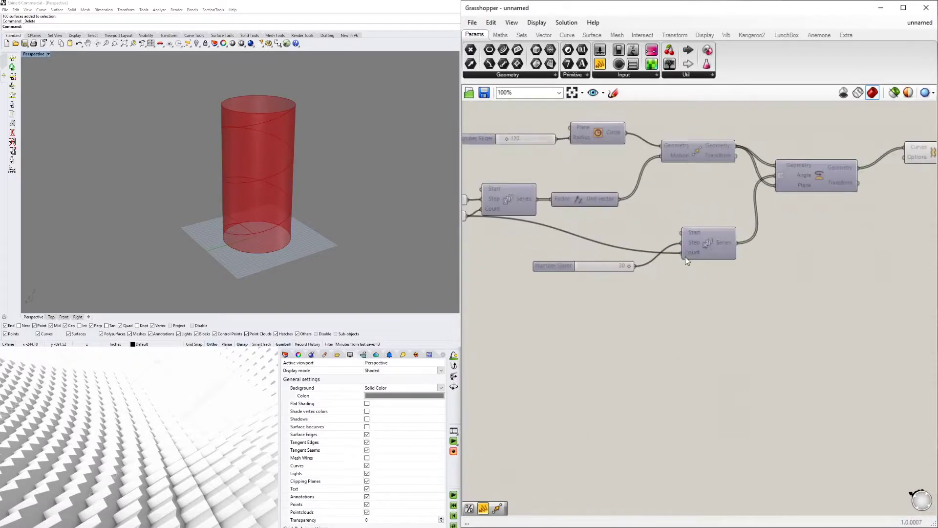
left_click_drag(709, 242, 709, 251)
scroll(711, 228, "down", 3)
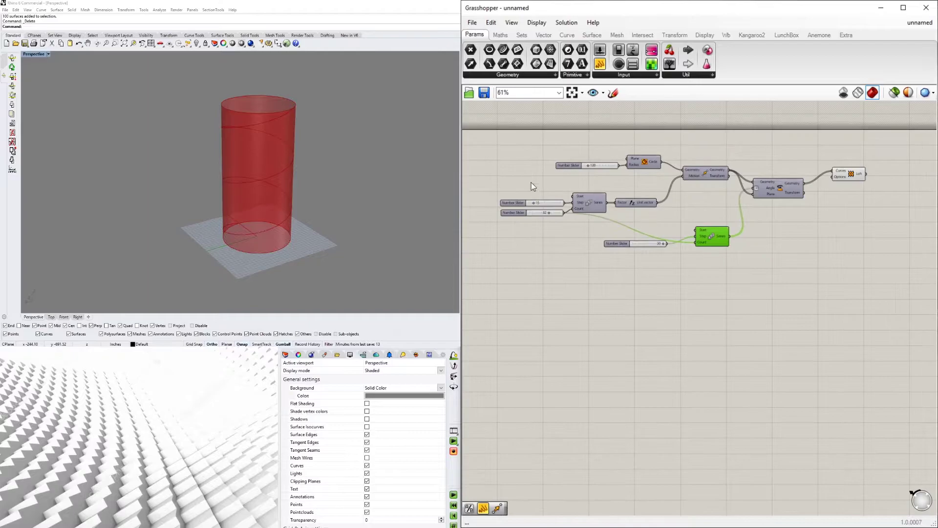
- Place the Loft component closer to Rotate's output and select it to inspect the lofted surface
left_click(792, 189)
left_click(840, 177)
right_click_drag(885, 215, 835, 228)
left_click(835, 228)
left_click_drag(802, 187, 790, 198)
left_click(821, 226)
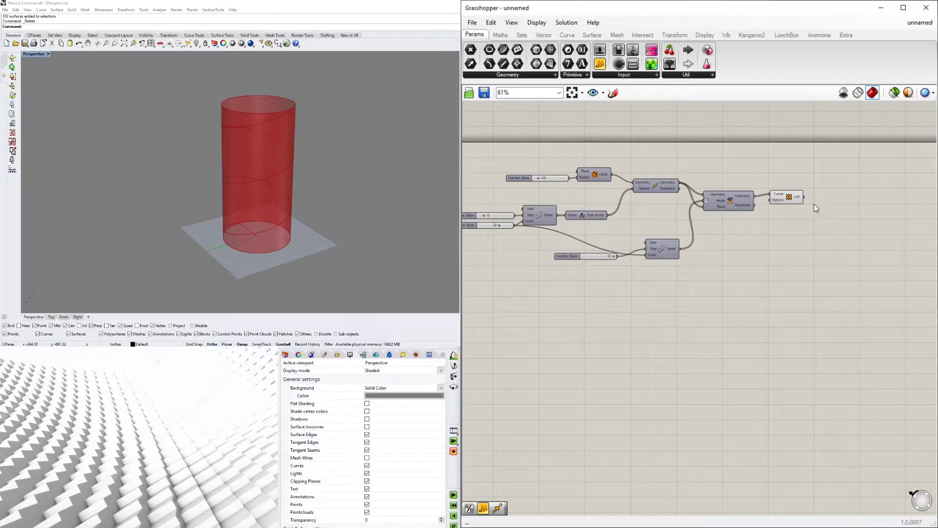
left_click(788, 201)
right_click_drag(364, 204, 357, 183)
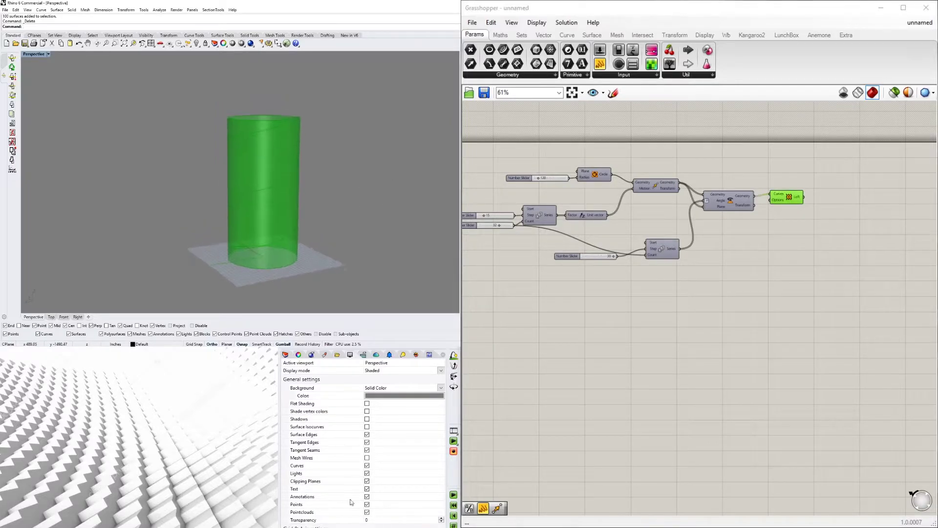
- Add an Isotrim component to the right of Loft, leaving room between the two
double_click(841, 212)
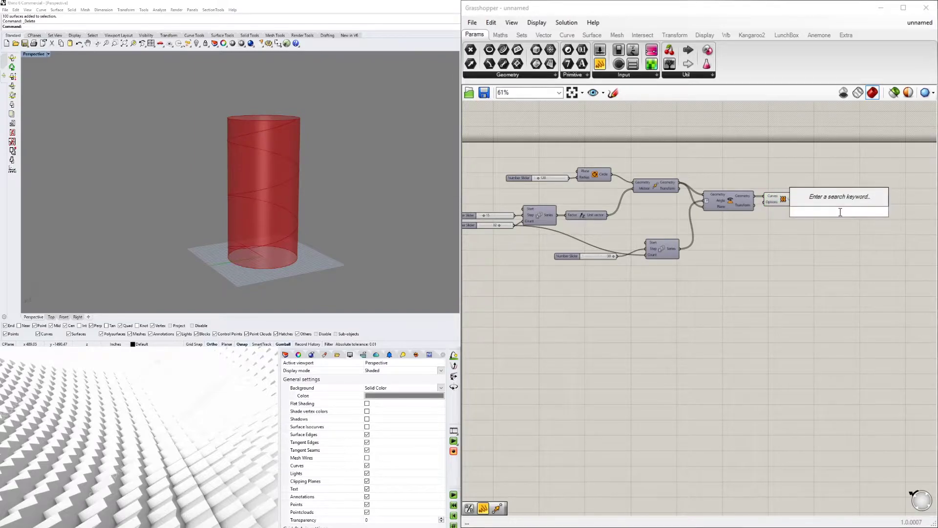
type("iso")
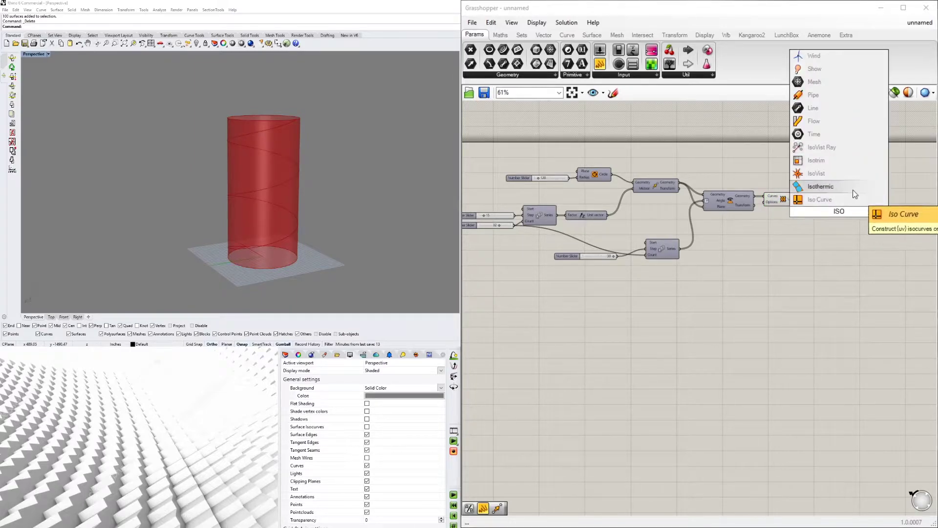
left_click(839, 174)
right_click_drag(843, 211, 820, 207)
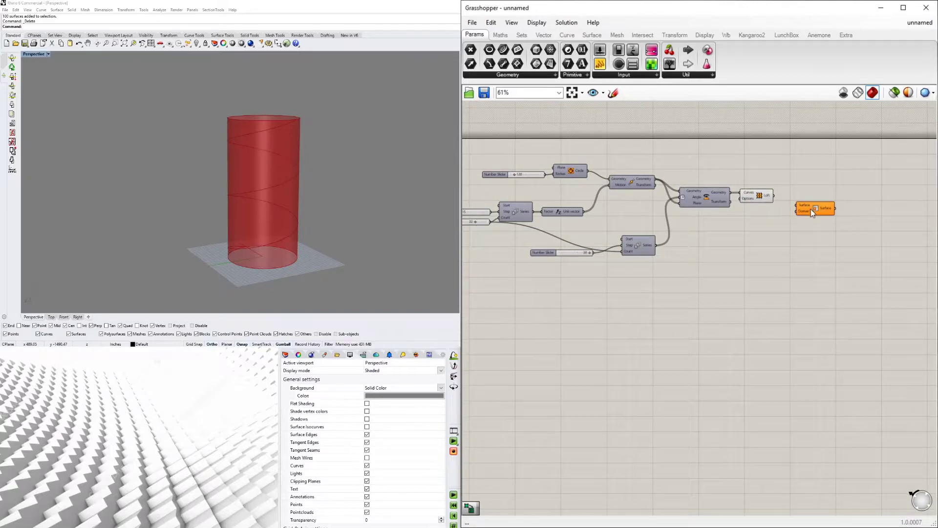
left_click(762, 196)
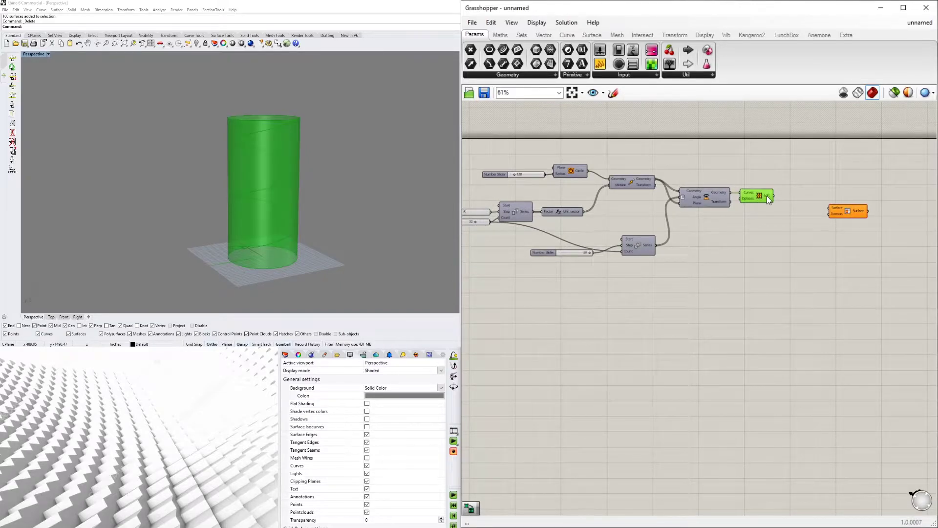
left_click_drag(852, 214, 855, 214)
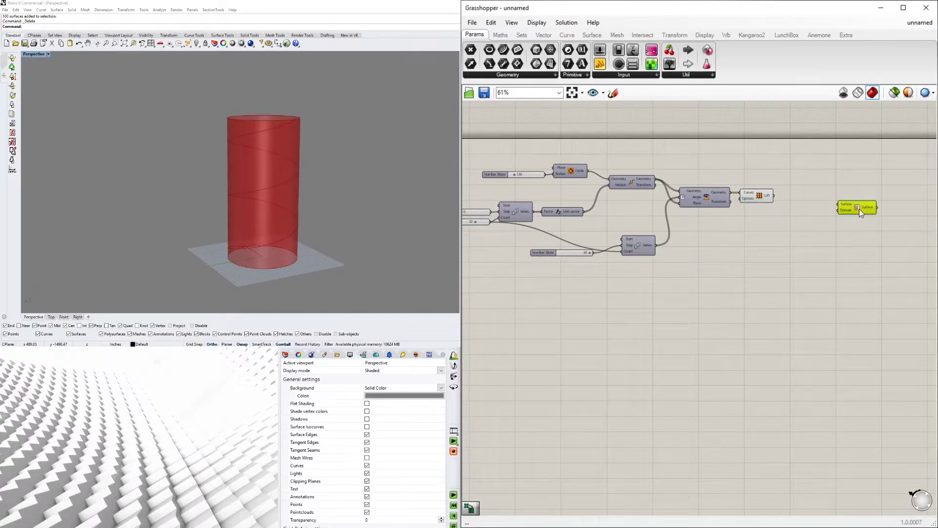
- Add a Divide Domain² component, feed the Loft output to its Domain, and connect its Segments to Isotrim's Domain
double_click(802, 222)
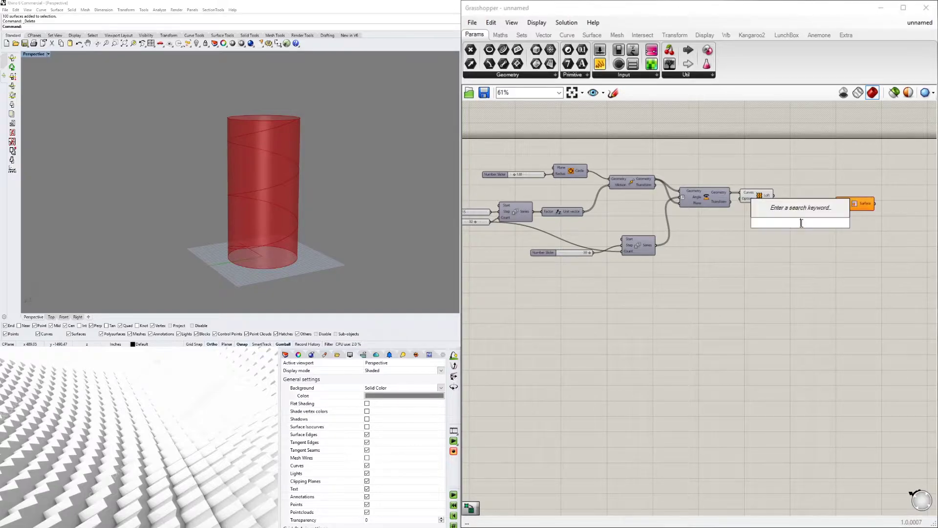
type("DIVI")
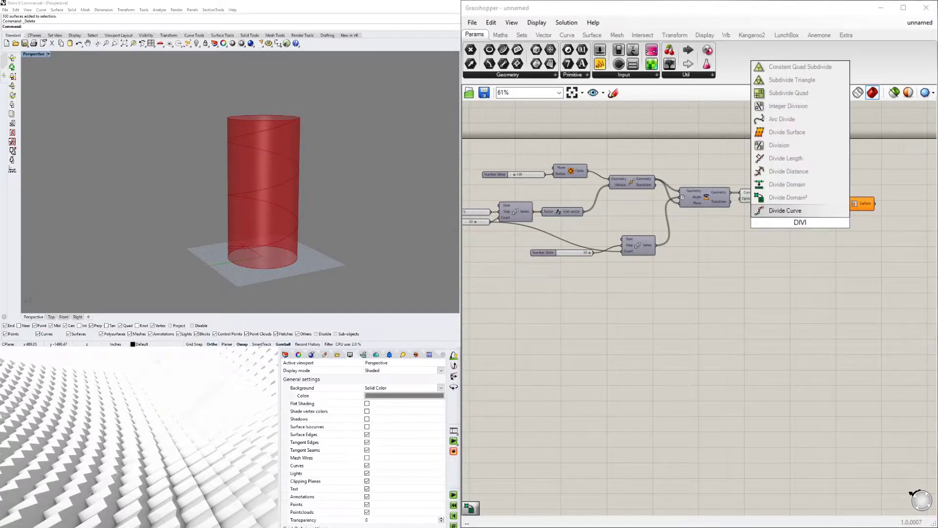
left_click(810, 197)
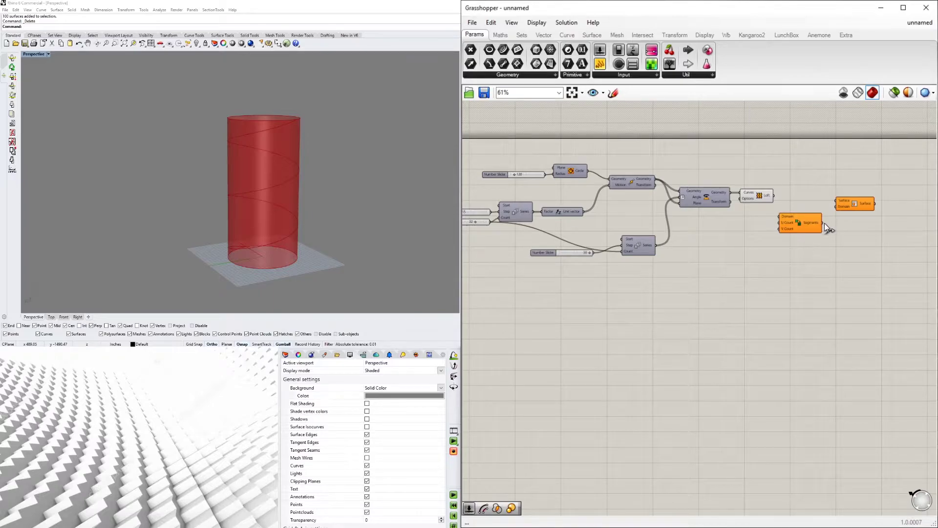
left_click_drag(824, 223, 838, 210)
left_click_drag(773, 195, 781, 216)
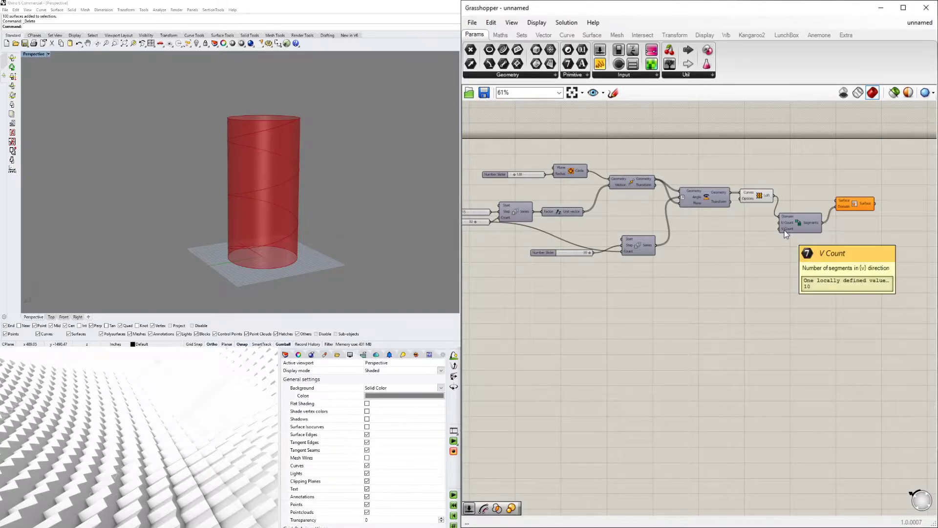
- Connect the Loft output to Isotrim's Surface input and adjust the placement of Divide Domain² and Isotrim
scroll(784, 230, "up", 5)
left_click_drag(592, 190, 757, 203)
left_click_drag(697, 279, 720, 281)
left_click_drag(820, 216, 837, 203)
left_click(799, 326)
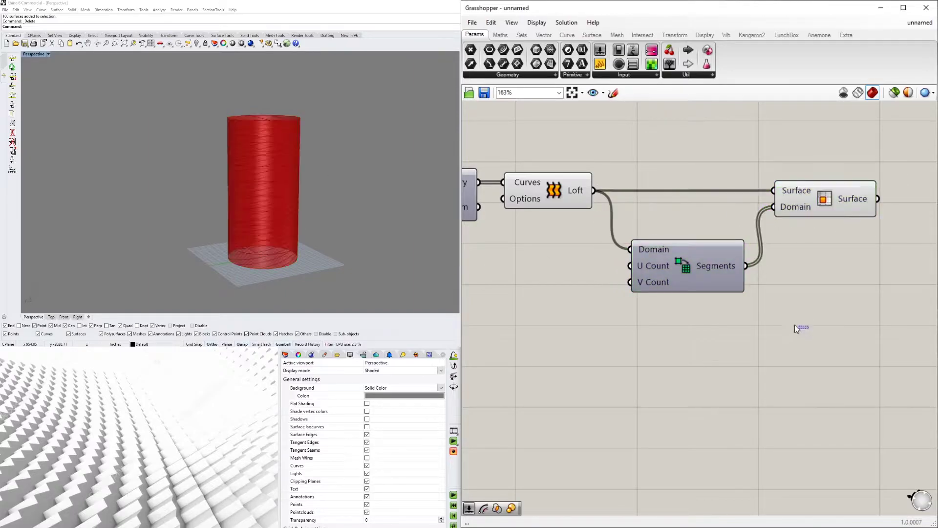
- Turn off the Loft component's preview and select Isotrim to inspect the subdivided surface
left_click(555, 191)
right_click(555, 191)
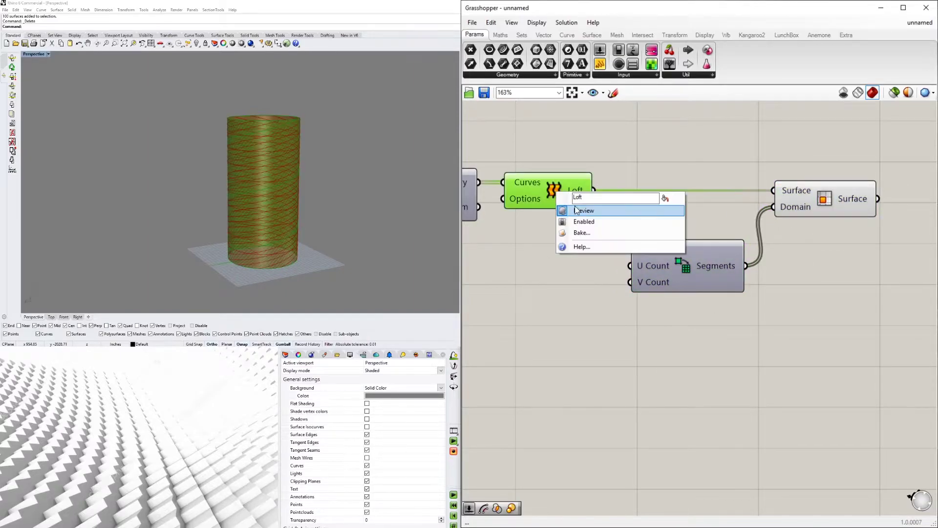
left_click(572, 210)
right_click_drag(275, 166, 241, 195)
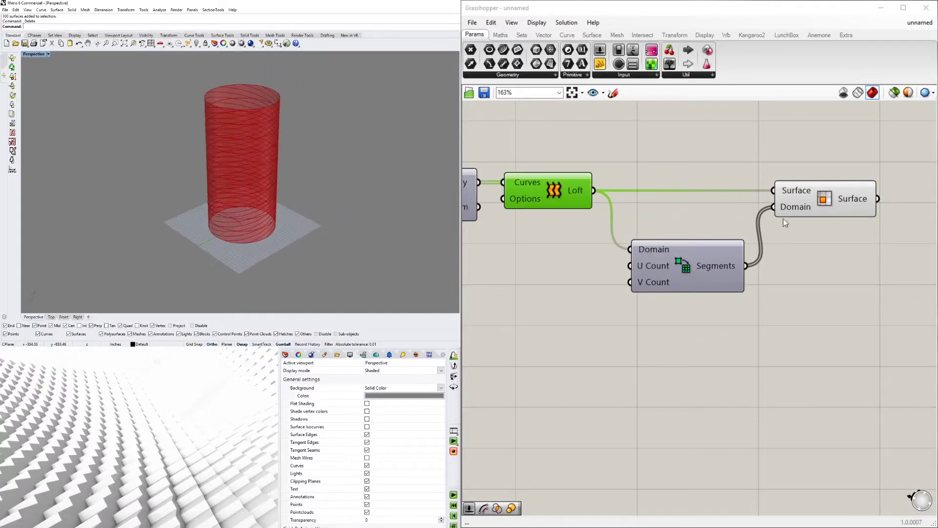
left_click(797, 208)
right_click_drag(207, 165, 248, 191)
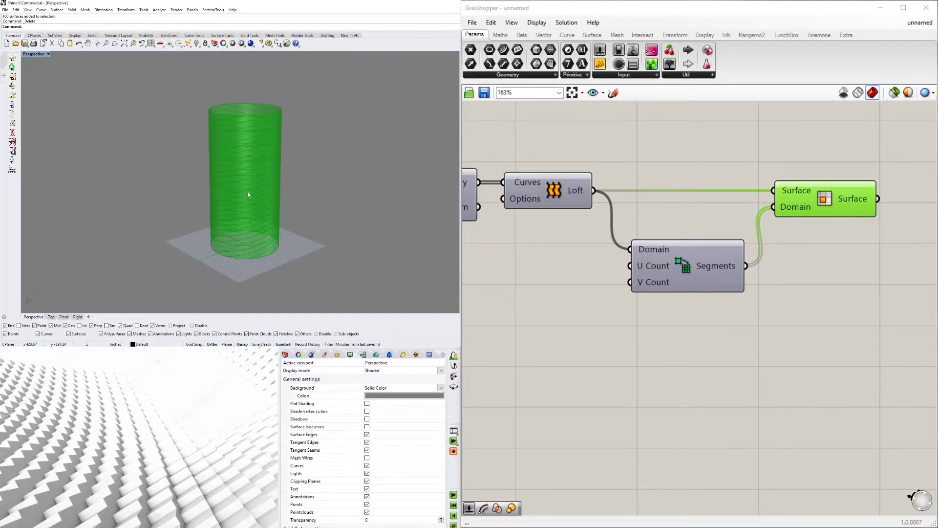
scroll(249, 193, "up", 4)
scroll(254, 195, "down", 5)
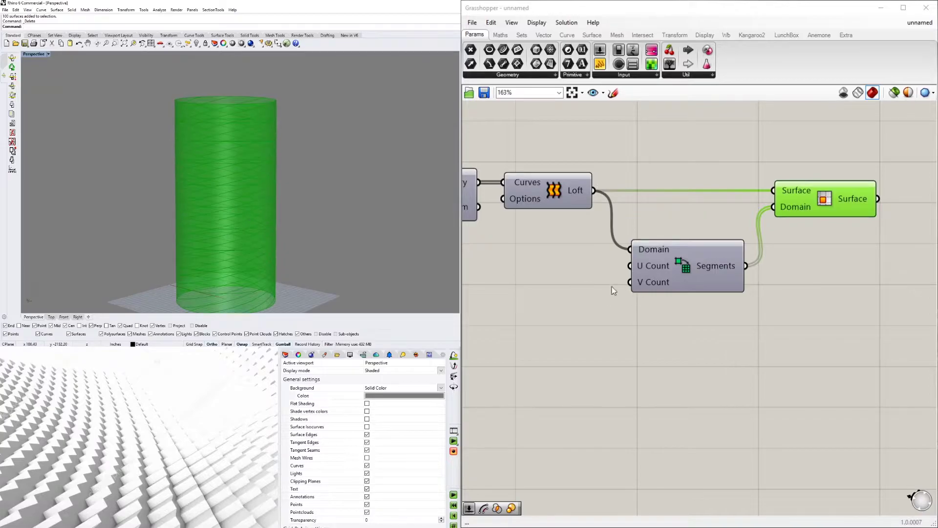
- Create a number slider with value 5 and connect it to Divide Domain²'s U Count input
left_click(532, 277)
double_click(530, 274)
type("5")
key("Return")
left_click_drag(614, 272, 630, 265)
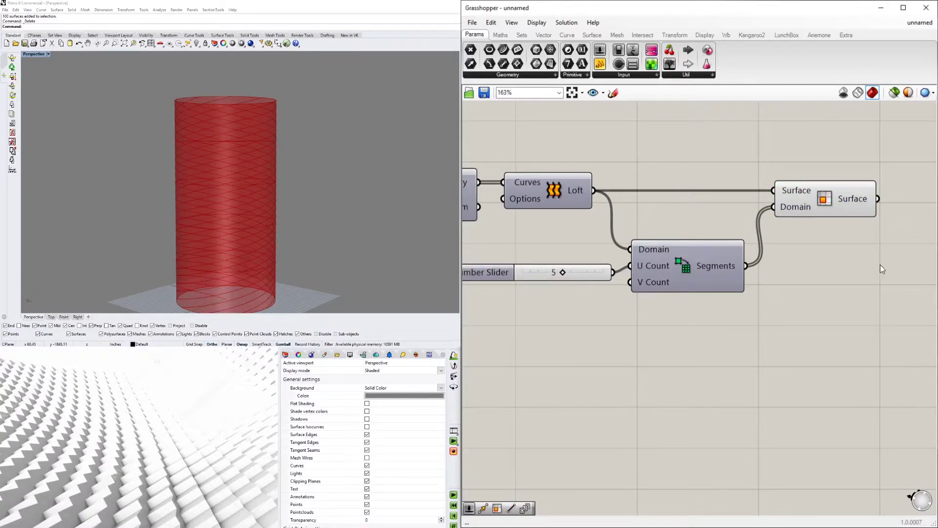
right_click_drag(584, 306, 706, 279)
- Set the U Count slider to 2 and select Isotrim to inspect the resulting subdivision
scroll(706, 264, "up", 3)
left_click_drag(681, 248, 640, 247)
scroll(200, 134, "down", 1)
scroll(200, 134, "up", 2)
scroll(721, 245, "down", 5)
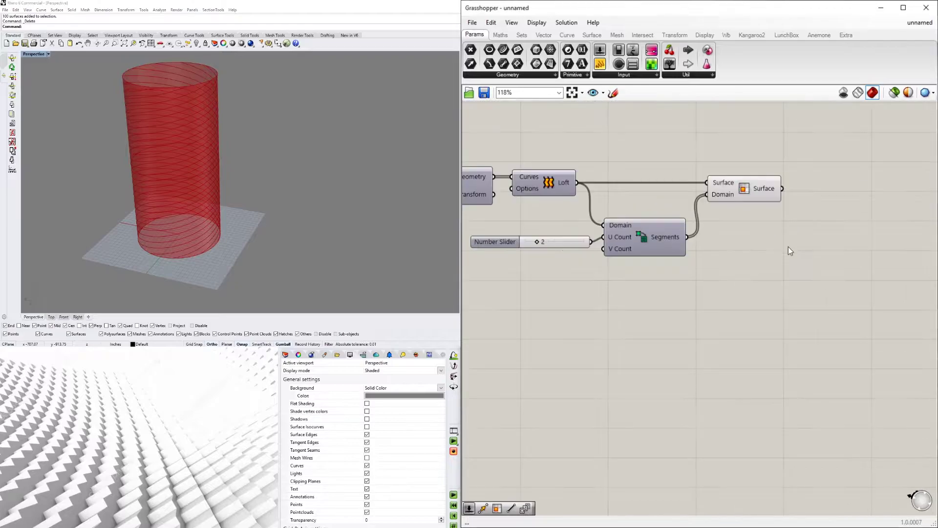
scroll(788, 244, "up", 3)
left_click(737, 217)
right_click_drag(303, 141, 293, 142)
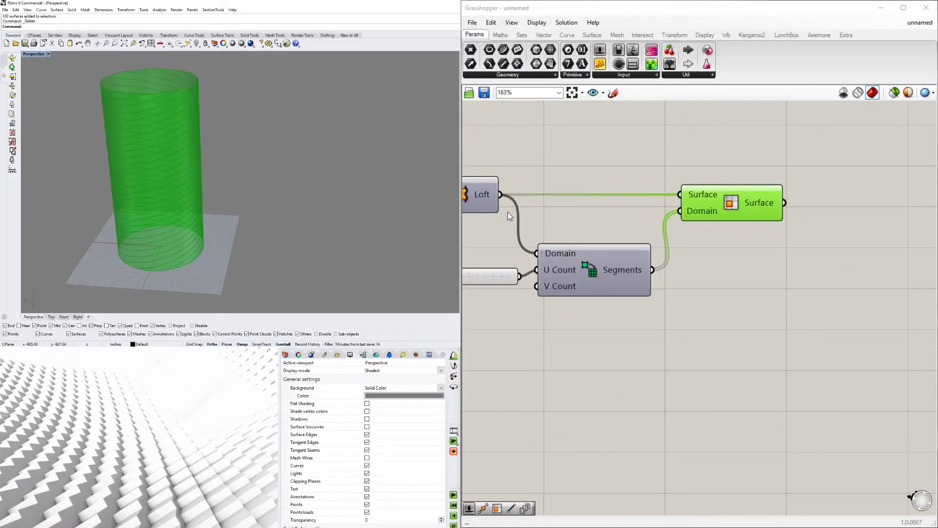
- Connect the U Count slider to the V Count input as well and place a copy of the slider above it
right_click_drag(497, 282, 728, 259)
left_click_drag(750, 254, 767, 264)
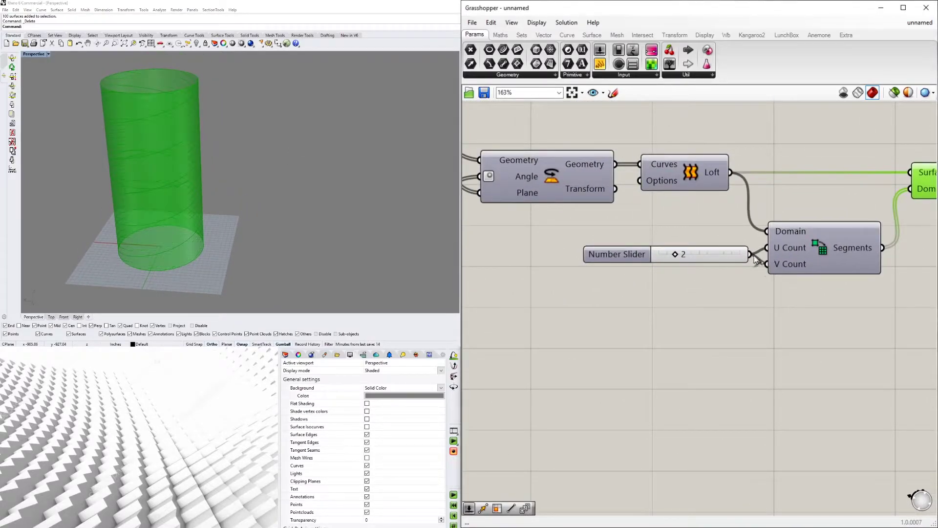
mouse_move(626, 253)
left_mouse_down()
mouse_move(618, 269)
mouse_move(590, 253)
mouse_move(593, 266)
mouse_move(621, 246)
left_mouse_up()
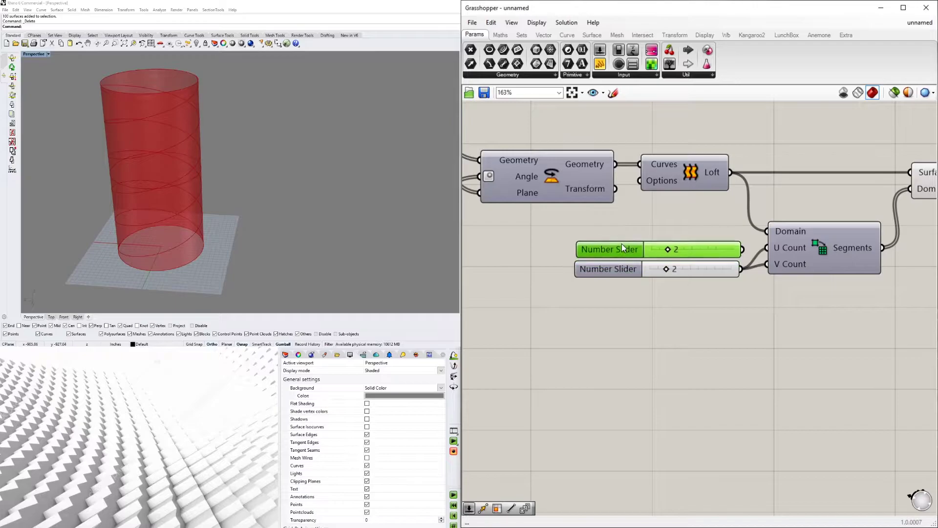
- Wire separate sliders to Divide Domain²'s counts, setting U Count to 10 and V Count to 6
right_click_drag(248, 190, 245, 154)
right_click_drag(244, 153, 302, 115, "shift")
left_click_drag(667, 271, 743, 245)
left_click(775, 412)
- Select Isotrim and examine the subdivided tower surface from different angles and distances
scroll(781, 395, "down", 4)
right_click_drag(796, 374, 655, 389)
scroll(743, 303, "up", 3)
left_click(738, 293)
right_click_drag(283, 147, 276, 188)
scroll(278, 161, "down", 4)
right_click_drag(263, 127, 264, 162, "shift")
scroll(263, 162, "up", 4)
scroll(266, 169, "down", 3)
right_click_drag(299, 205, 310, 185)
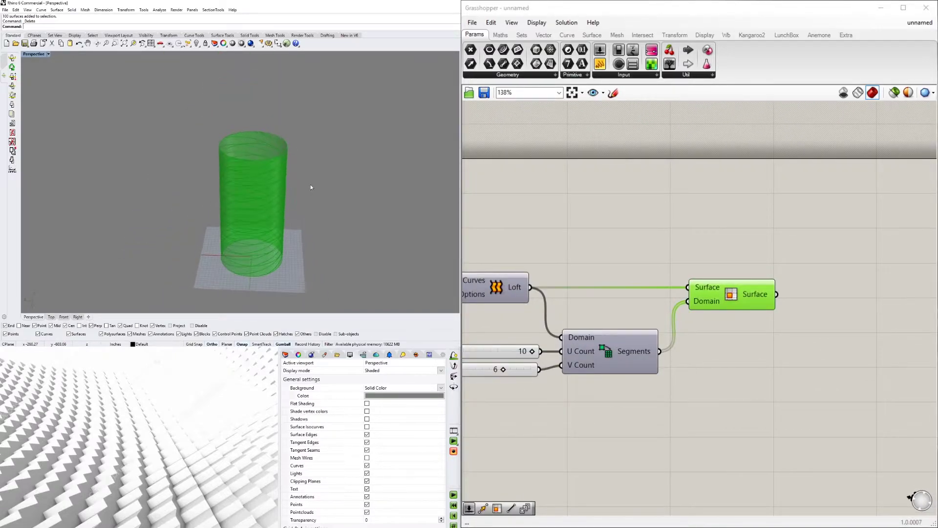
scroll(312, 186, "up", 4)
- Add LunchBox's Panel Frame component beside Isotrim and connect Isotrim's Surface output to its Panel input
left_click(803, 251)
right_click_drag(803, 251, 759, 239)
left_click(731, 292)
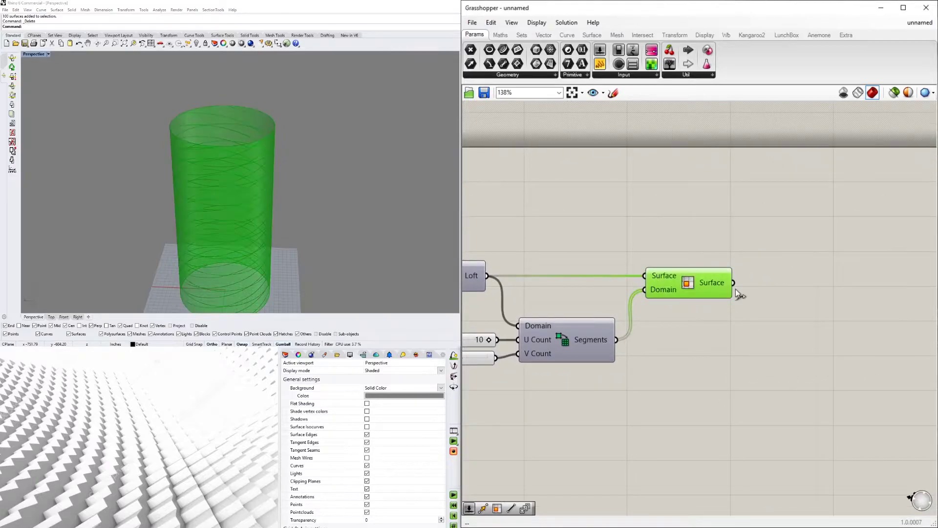
left_click_drag(710, 282, 717, 264)
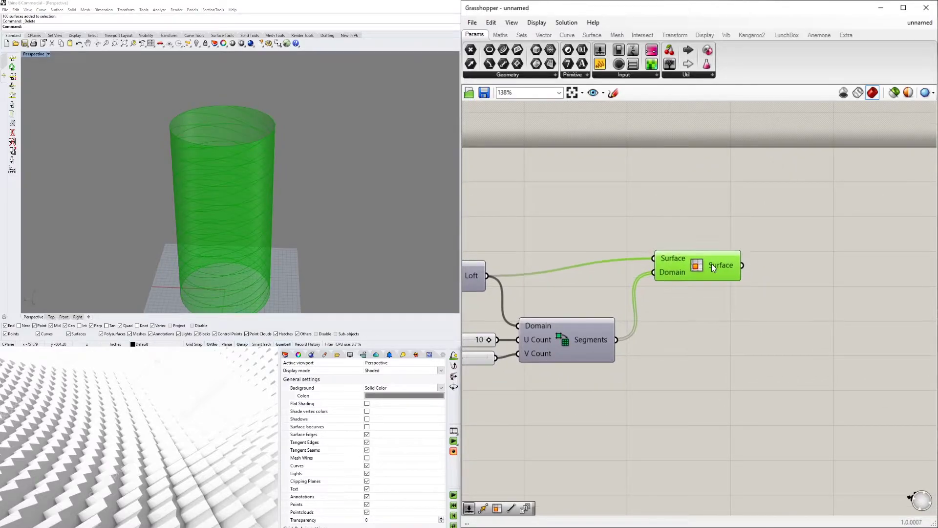
double_click(825, 274)
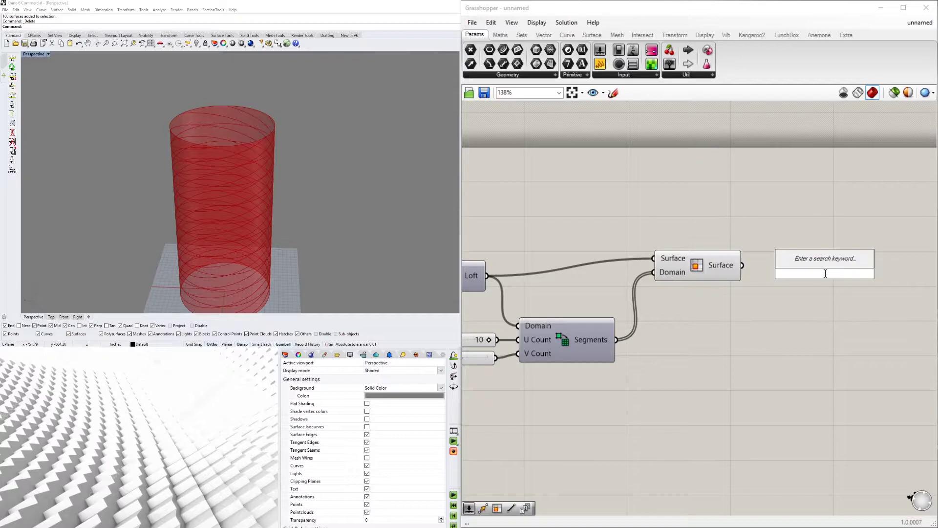
left_click(785, 37)
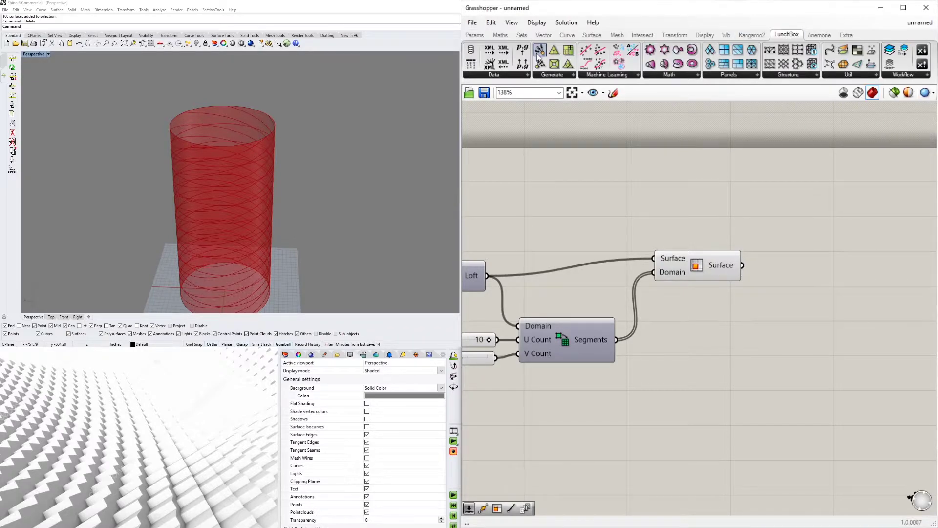
left_click_drag(553, 64, 822, 278)
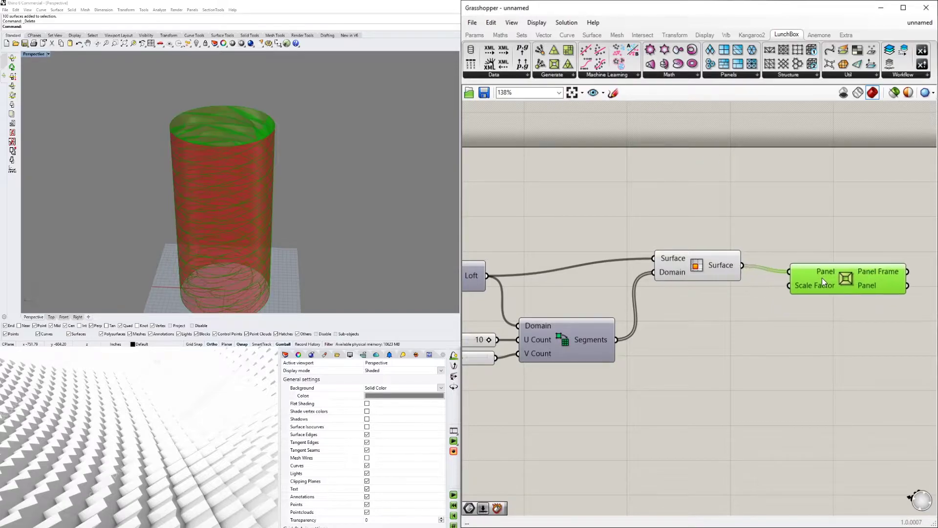
- Turn off Isotrim's preview and move the Panel Frame component farther from it
left_click(765, 333)
right_click(698, 266)
left_click(712, 283)
right_click_drag(323, 189, 250, 152)
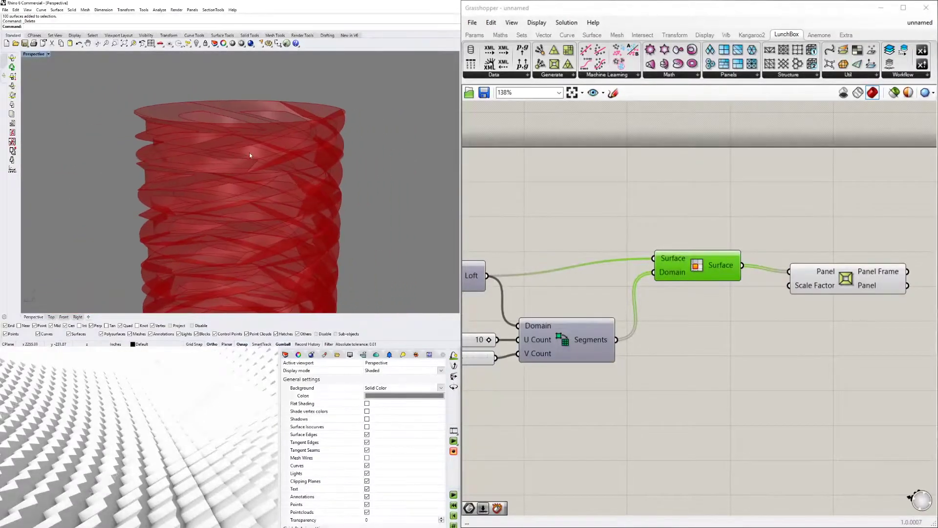
scroll(248, 151, "down", 8)
right_click_drag(860, 282, 759, 257)
left_click_drag(759, 257, 787, 277)
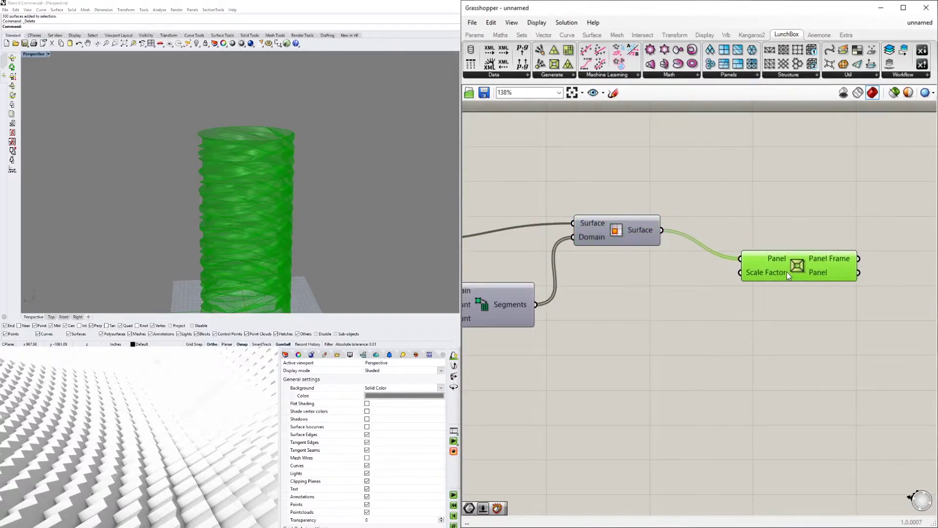
- Add a Custom Preview component beyond the Panel Frame component
left_click(680, 307)
right_click_drag(680, 306, 553, 296)
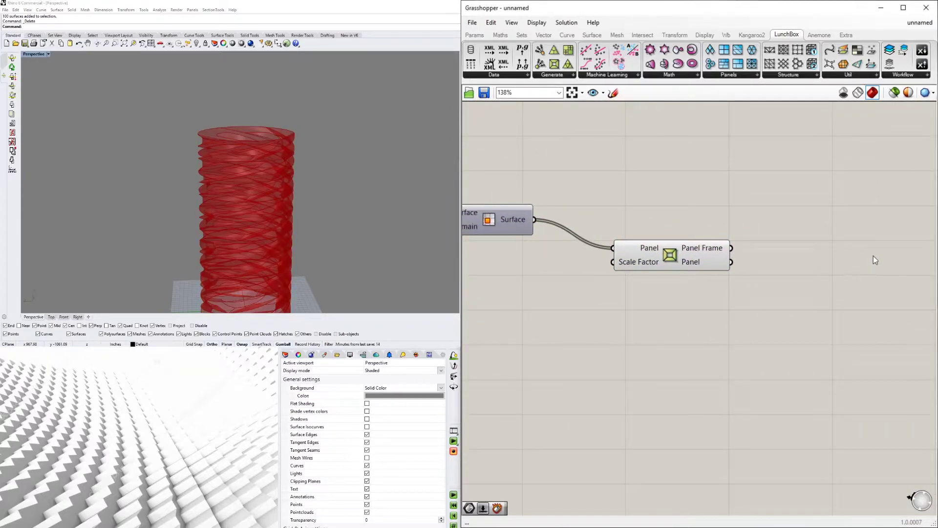
double_click(829, 263)
type("CUS")
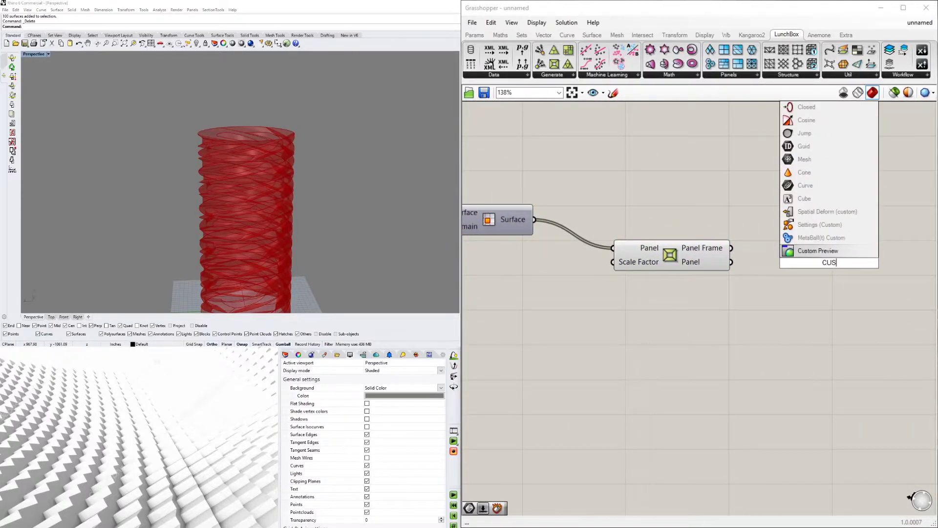
key("Return")
- Add a Colour Swatch and wire it to Custom Preview's Material, with the Panel Frame output feeding Geometry
double_click(724, 303)
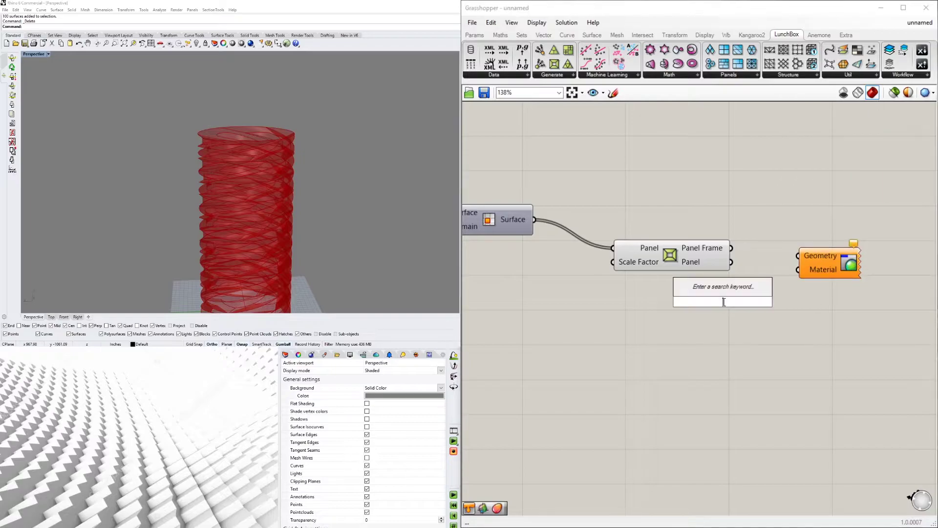
type("SWA")
left_click(711, 264)
left_click_drag(717, 308, 698, 307)
left_click_drag(844, 275, 786, 277)
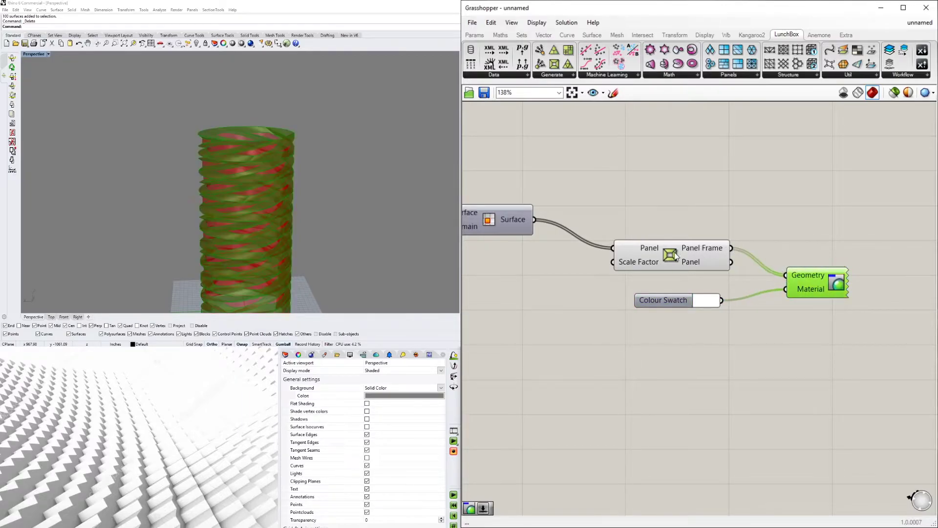
left_click(736, 271)
- Disable the preview of Isotrim and the Panel Frame component, leaving only the Custom Preview geometry displayed
scroll(731, 226, "down", 5)
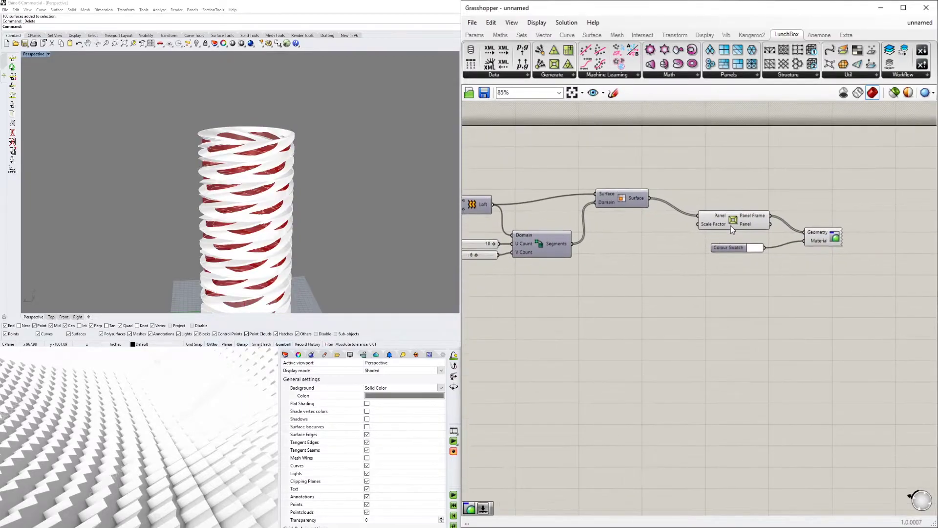
left_click_drag(756, 280, 681, 222)
middle_click(696, 214)
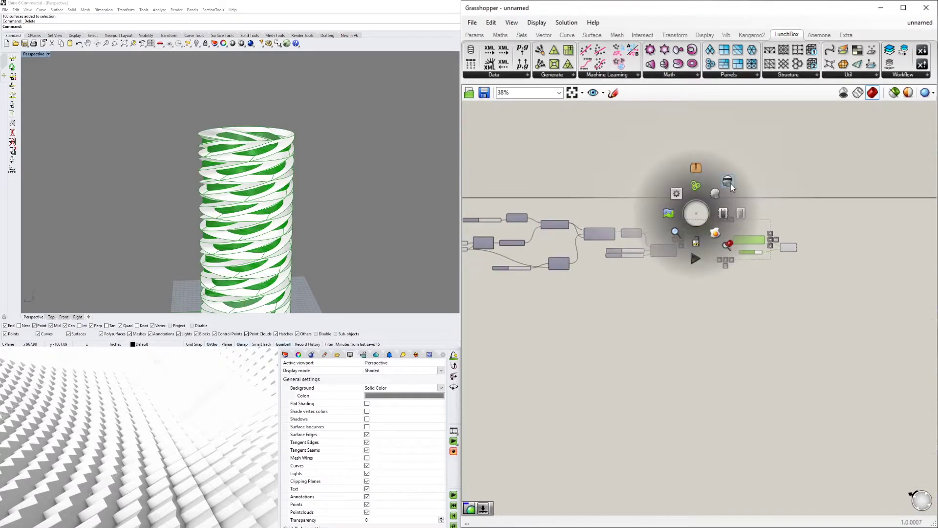
left_click(696, 166)
- Switch Rhino's Perspective viewport to the Rendered display mode and view the whole tower
right_click_drag(364, 178, 255, 151)
left_click(29, 54)
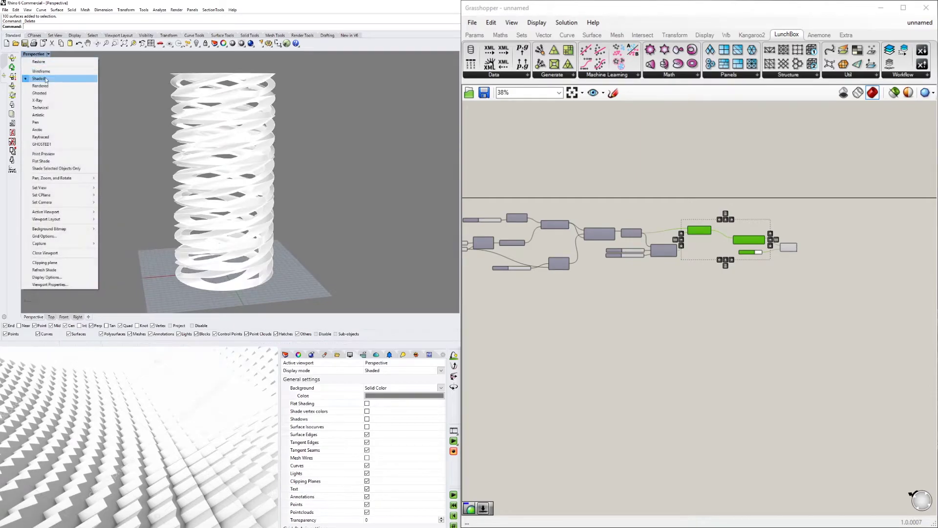
left_click(44, 82)
mouse_move(281, 185)
right_mouse_down()
mouse_move(259, 193)
mouse_move(276, 190)
right_mouse_up()
- Set the Step slider of the Series that drives the rotation to 5
scroll(640, 251, "up", 3)
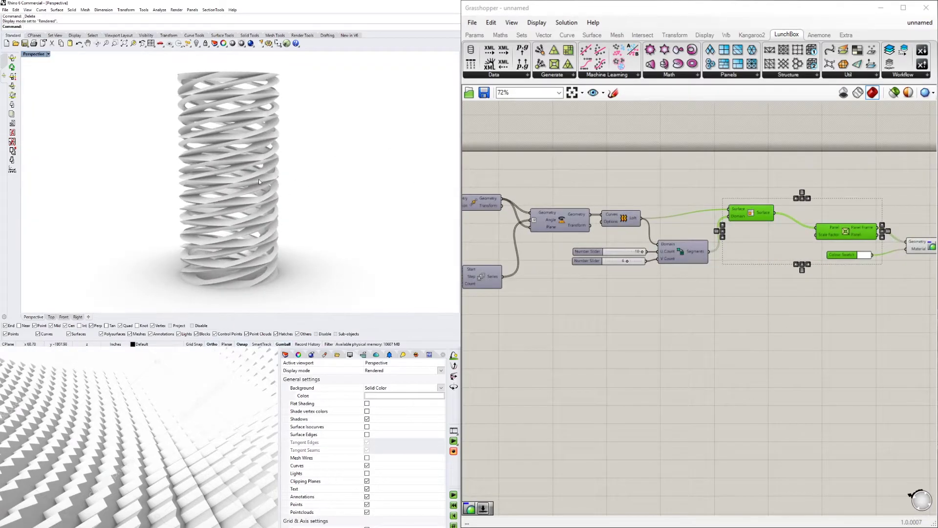
scroll(649, 306, "down", 2)
scroll(630, 277, "up", 5)
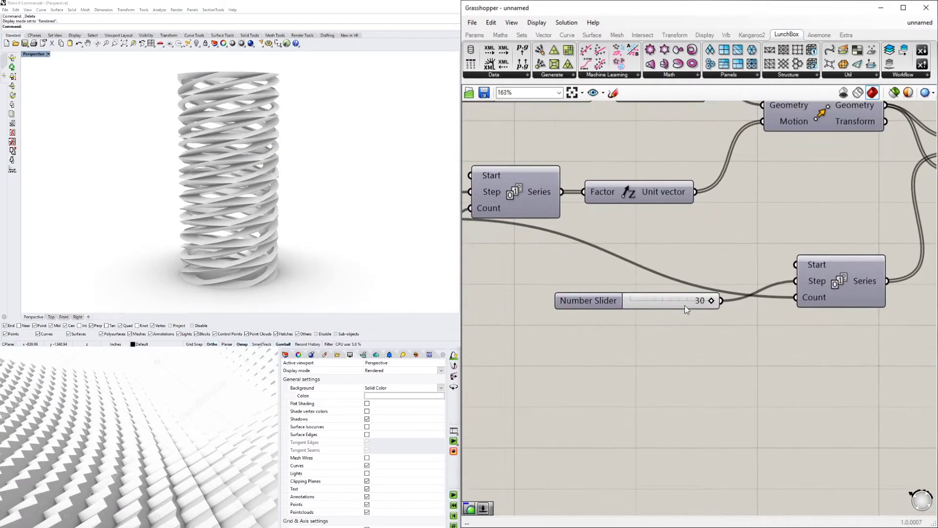
left_click_drag(709, 301, 649, 300)
double_click(658, 300)
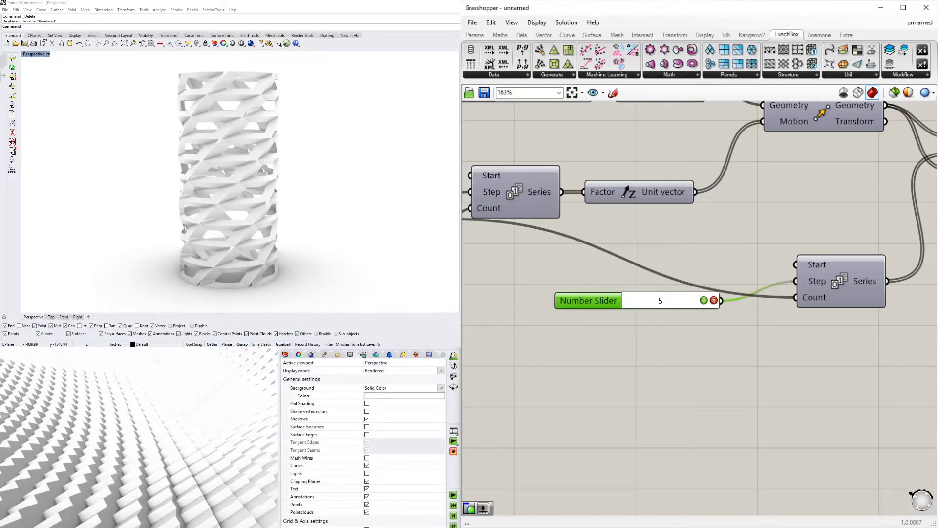
key("Return")
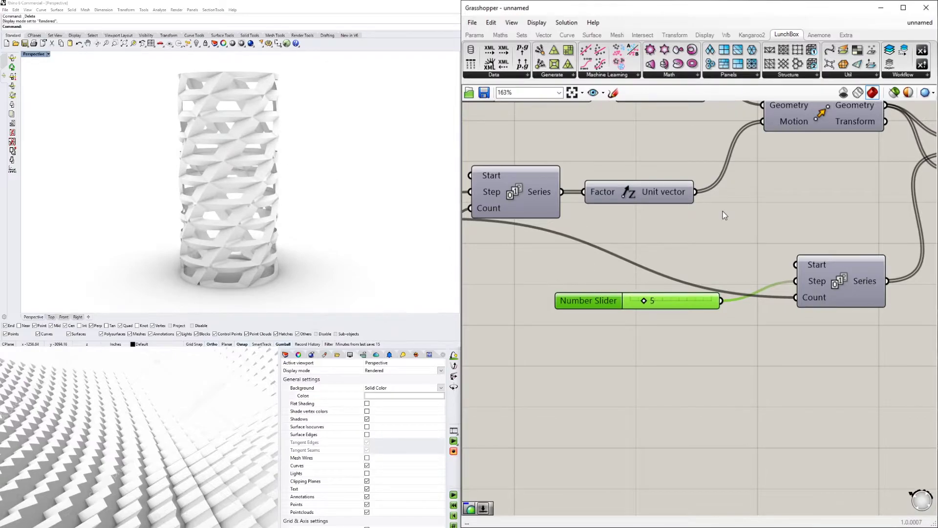
- Set the Step slider of the Series feeding Unit Z to 22 and its Count slider to 33
scroll(700, 267, "down", 3)
scroll(635, 235, "up", 5)
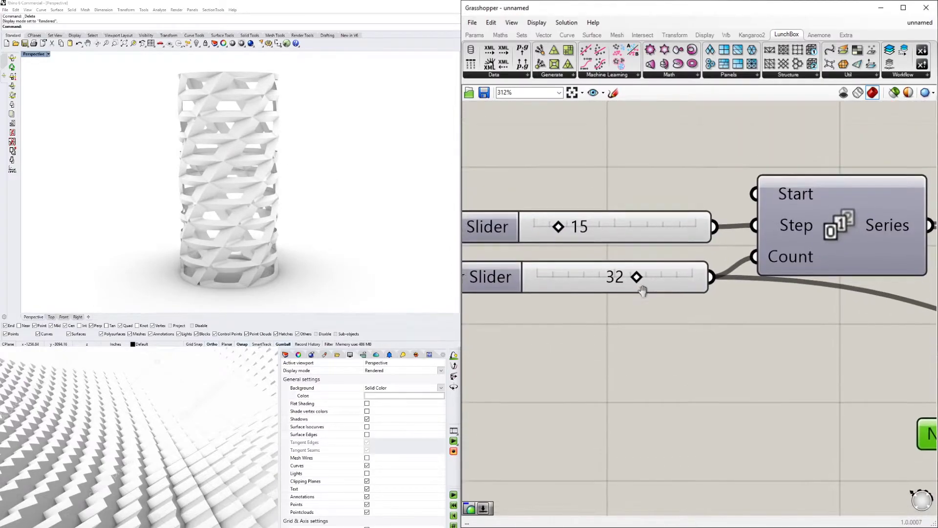
scroll(576, 250, "down", 4)
scroll(581, 249, "up", 4)
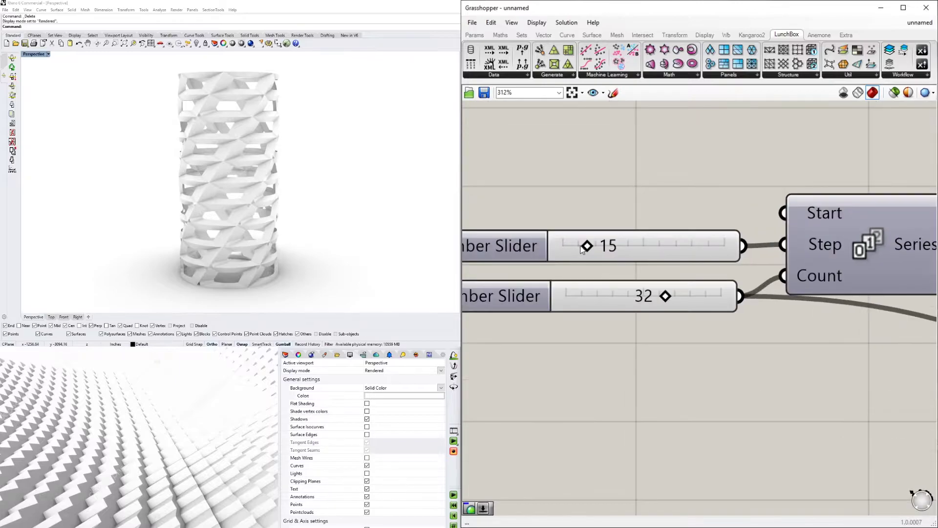
left_click_drag(595, 250, 601, 250)
scroll(365, 182, "down", 6)
right_click_drag(348, 189, 330, 197)
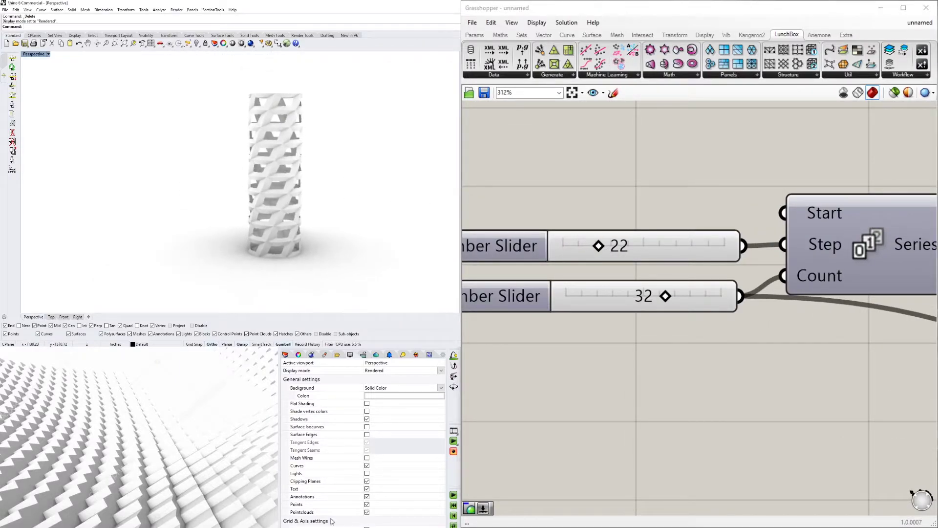
right_click_drag(681, 310, 630, 313)
left_click_drag(620, 301, 621, 300)
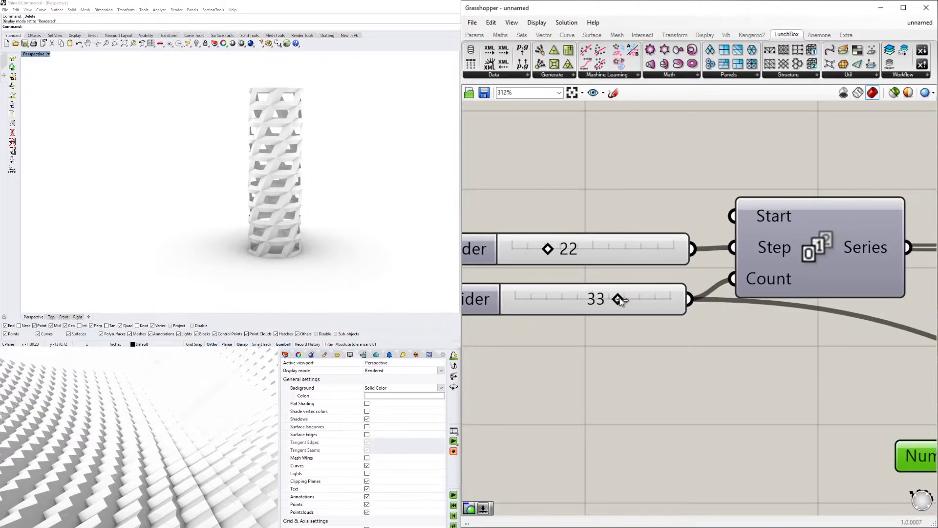
- Set the rotation Series' Step slider to 10 and look closely at the tower's frames
scroll(673, 325, "down", 5)
scroll(679, 422, "up", 4)
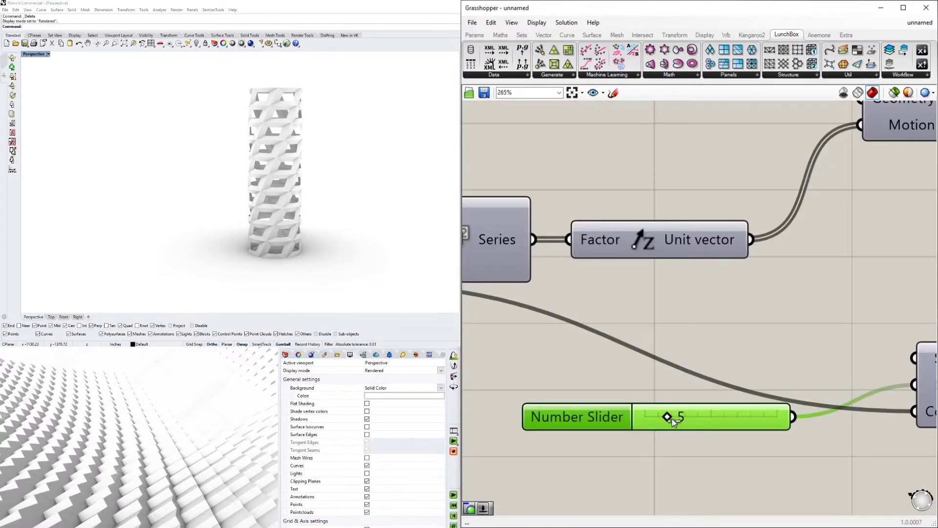
double_click(680, 416)
type("10")
key("Return")
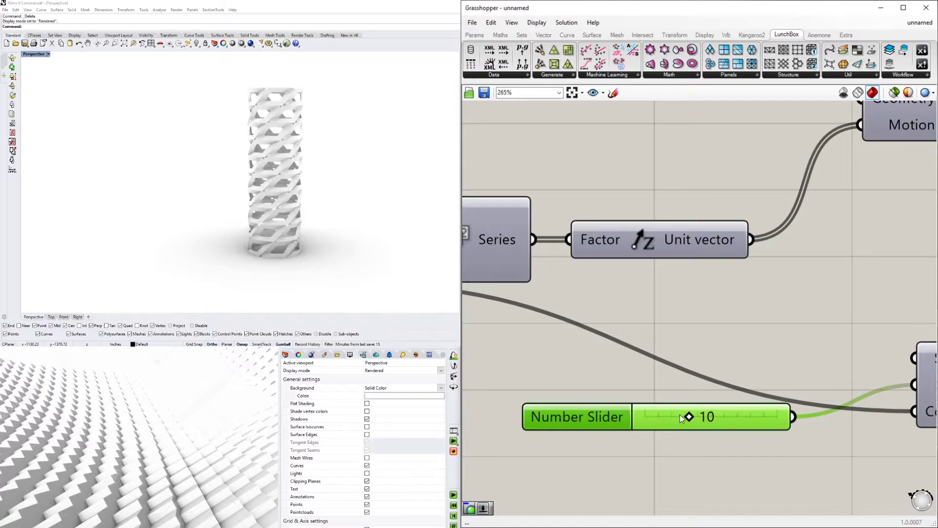
scroll(280, 198, "up", 5)
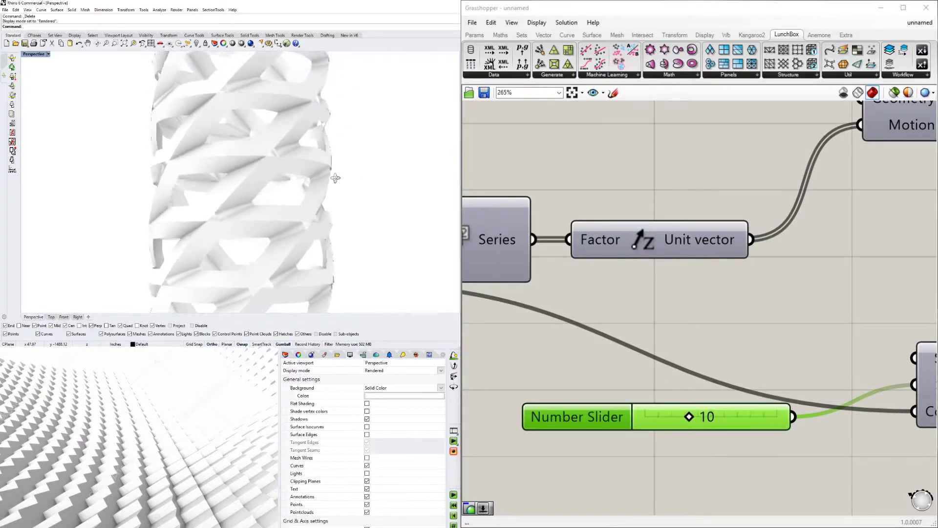
- Set the rotation Series' Step slider to 8 and compare the tower from near and far
double_click(707, 417)
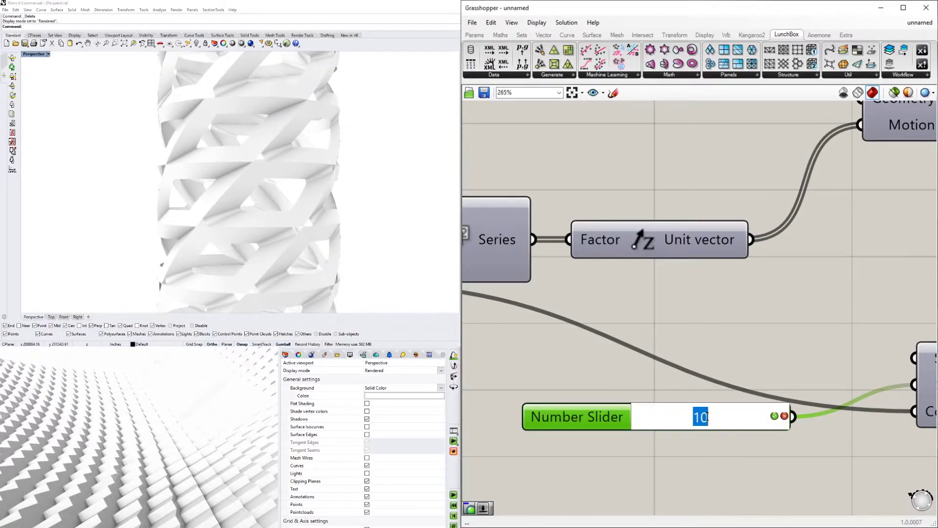
key("Return")
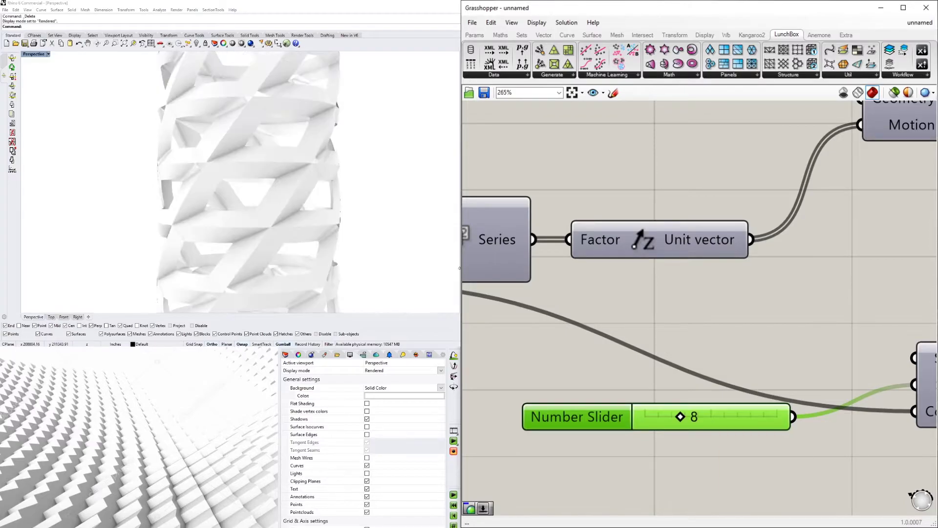
scroll(361, 212, "down", 5)
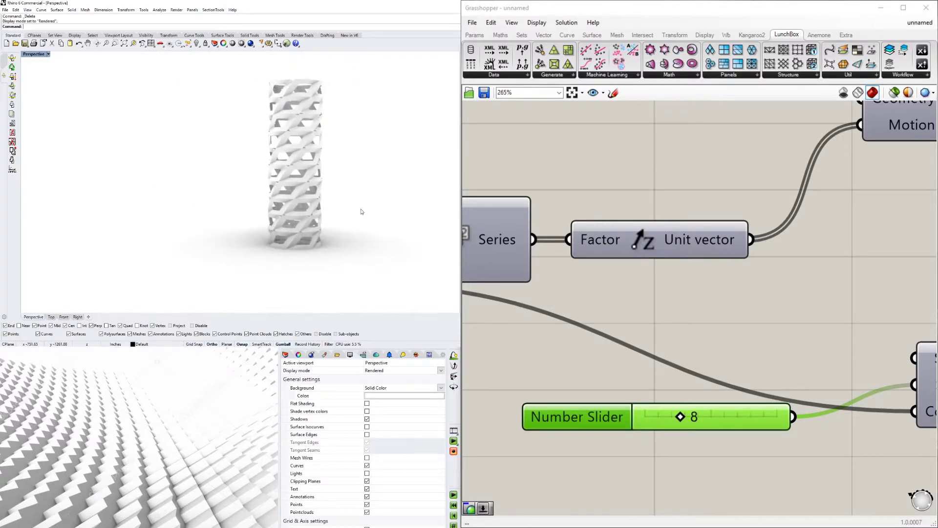
scroll(303, 181, "up", 5)
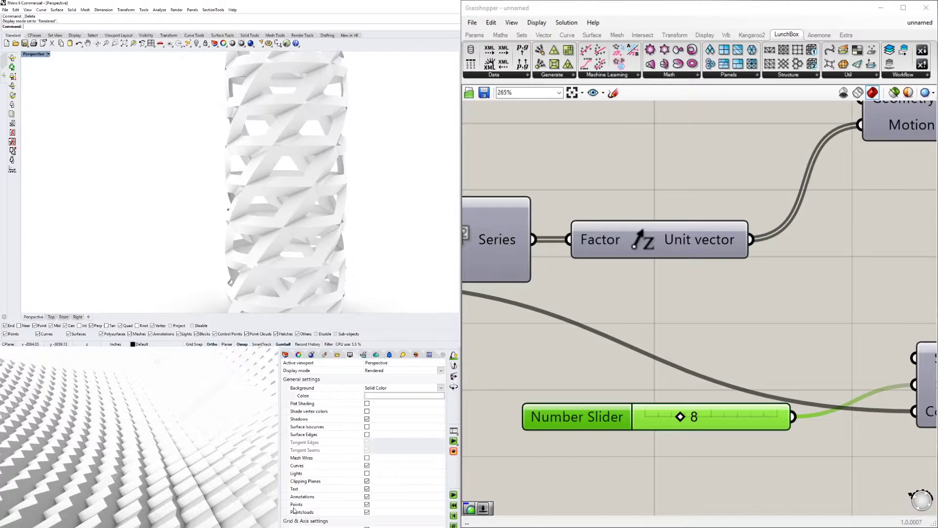
- Return the rotation Series' Step slider to 5 and inspect the panel pattern up close
double_click(700, 423)
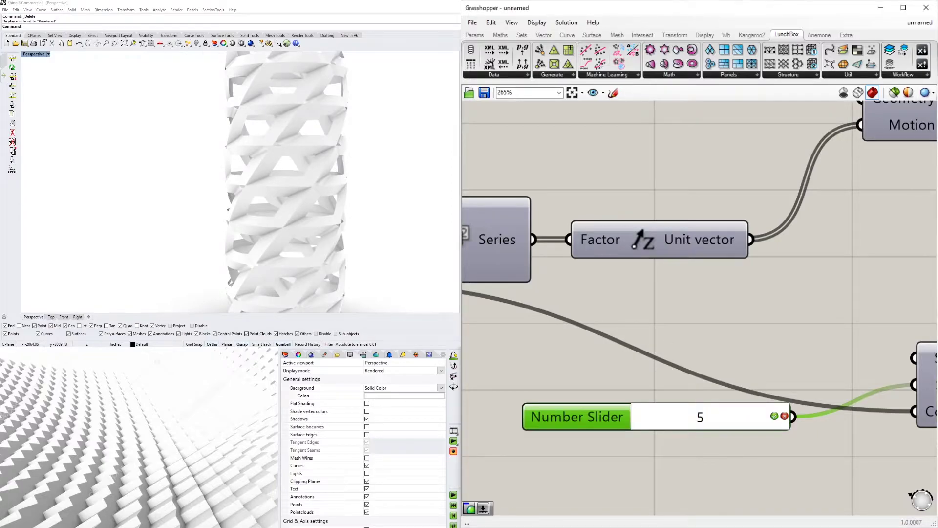
key("Return")
right_click_drag(304, 183, 293, 167)
scroll(296, 154, "up", 8)
scroll(289, 142, "down", 8)
- Insert a Brep Join component between the Panel Frame output and Custom Preview's Geometry input
scroll(863, 128, "down", 5)
right_click_drag(880, 189, 471, 252)
right_click_drag(931, 249, 563, 226)
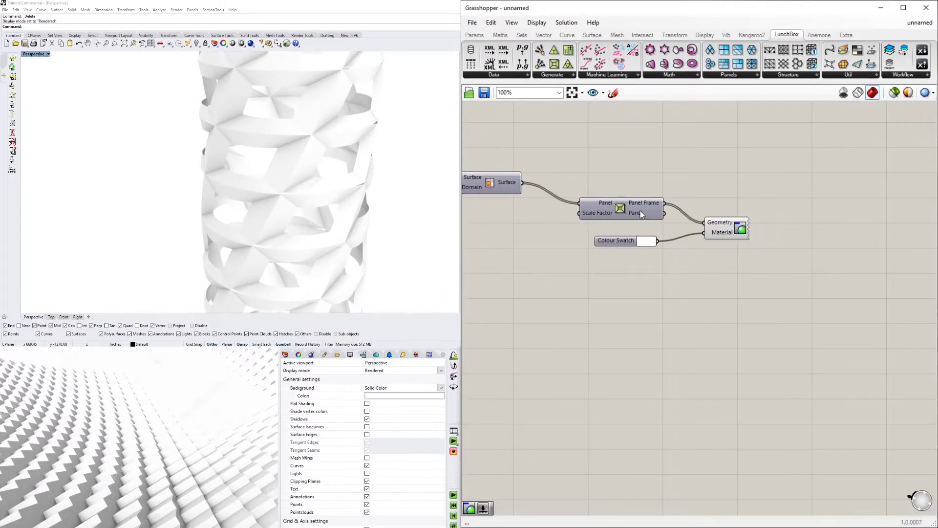
double_click(699, 183)
type("join")
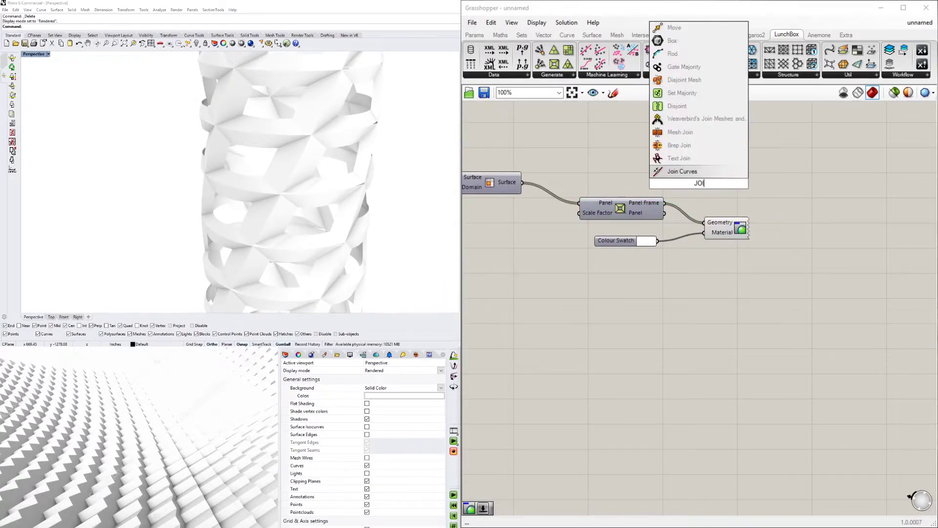
left_click(727, 153)
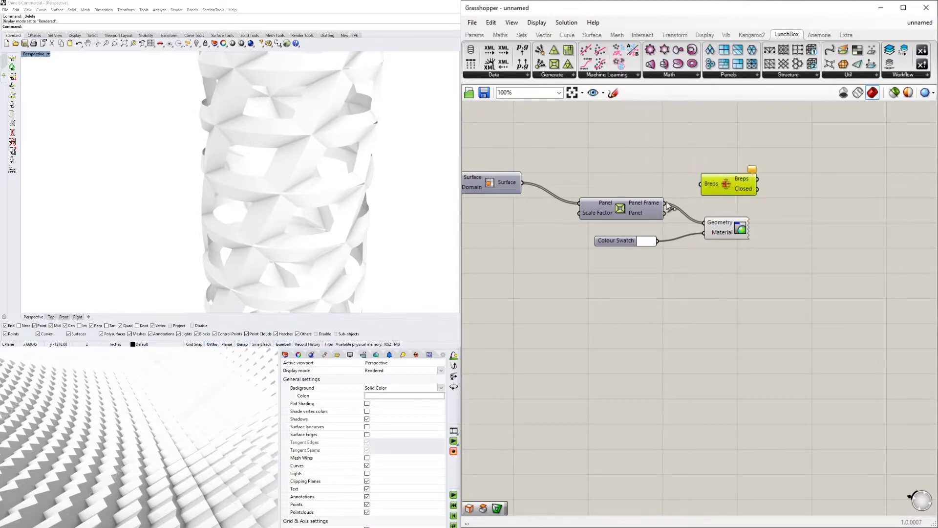
left_click_drag(739, 241, 799, 210)
- Turn off Brep Join's preview and inspect the rendered tower
left_click(704, 239)
right_click(726, 185)
left_click(745, 201)
right_click_drag(398, 204, 366, 206)
scroll(274, 142, "up", 6)
scroll(273, 142, "down", 5)
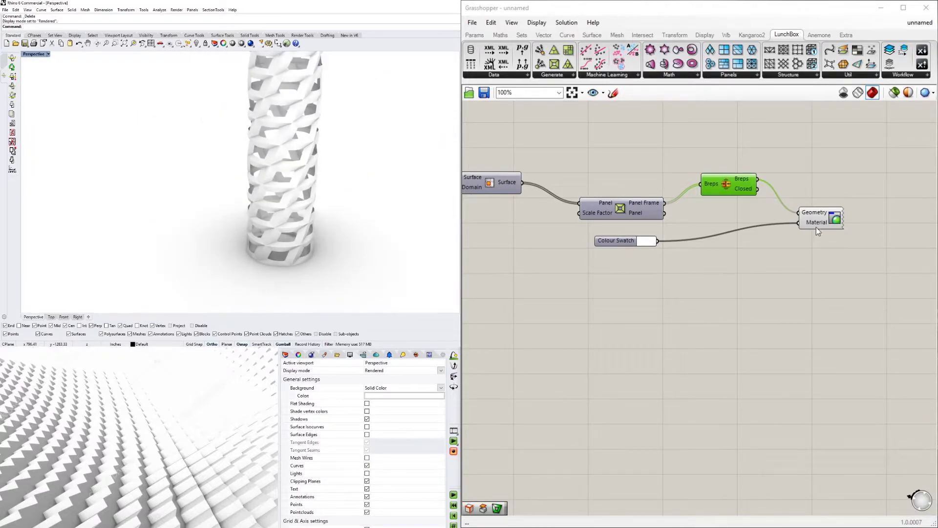
- Move Custom Preview and the Colour Swatch away from the Panel Frame and Brep Join components
left_click_drag(818, 223, 829, 234)
left_click_drag(619, 239, 624, 274)
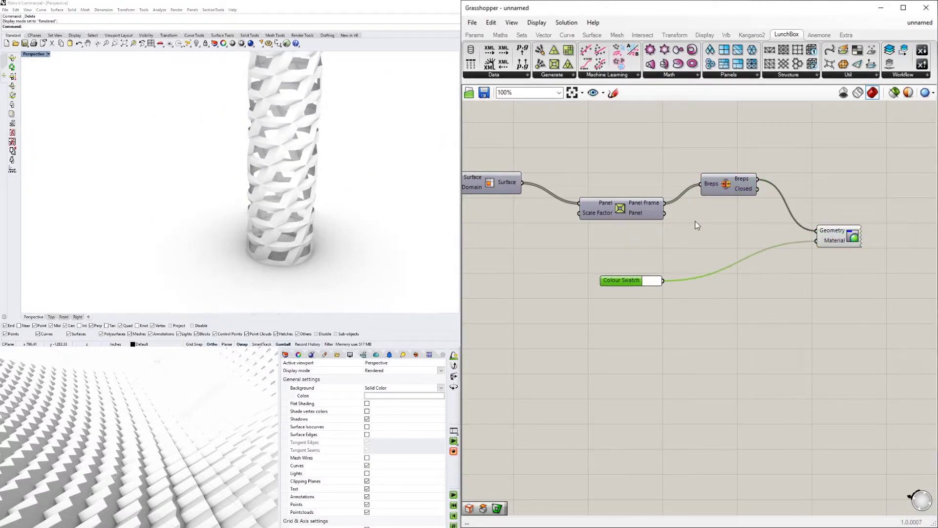
- Add a Brep parameter below Brep Join and connect the panel frame component's Panel output to it
left_click_drag(722, 191, 721, 231, "alt")
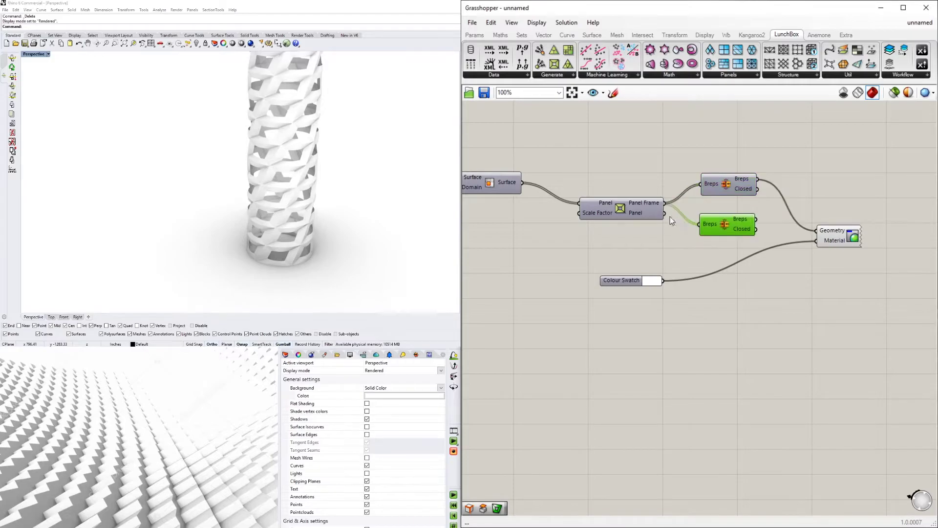
key("Delete")
double_click(719, 219)
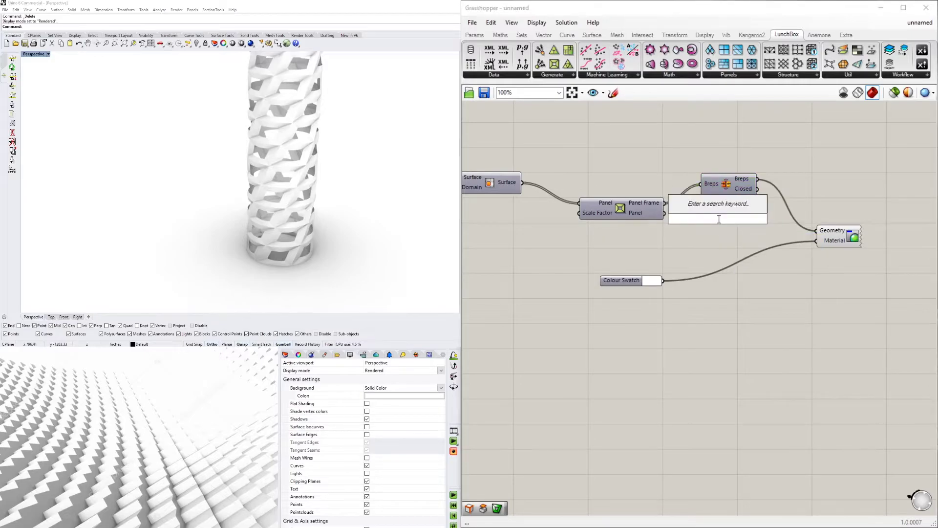
type("brep")
left_click(720, 207)
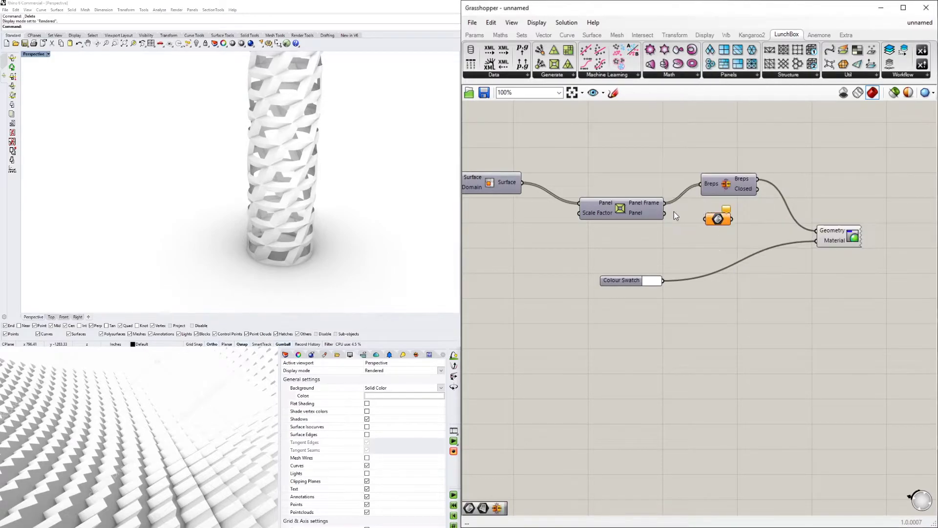
left_click_drag(677, 215, 713, 224)
left_click(827, 275)
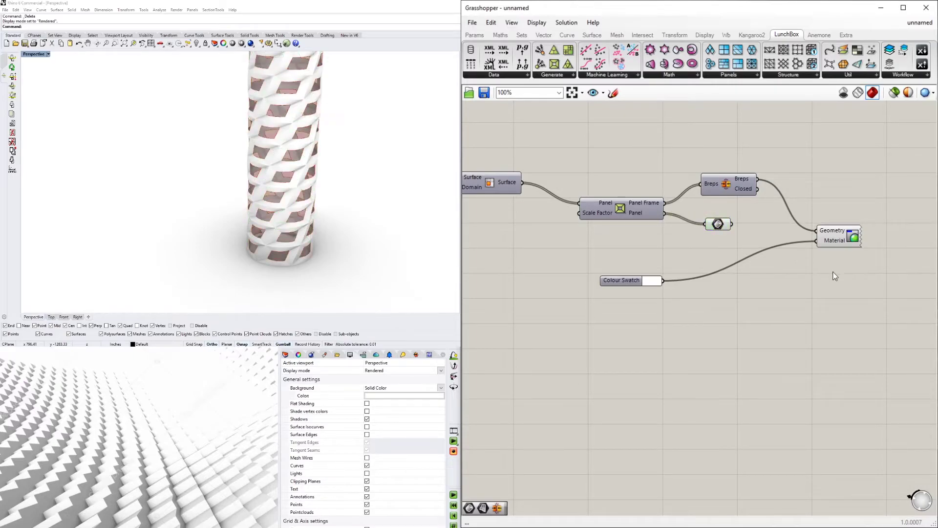
- Place the Colour Swatch beside Custom Preview and duplicate the pair below, wiring the Brep parameter into the copy's Geometry input
left_click_drag(626, 285, 780, 218)
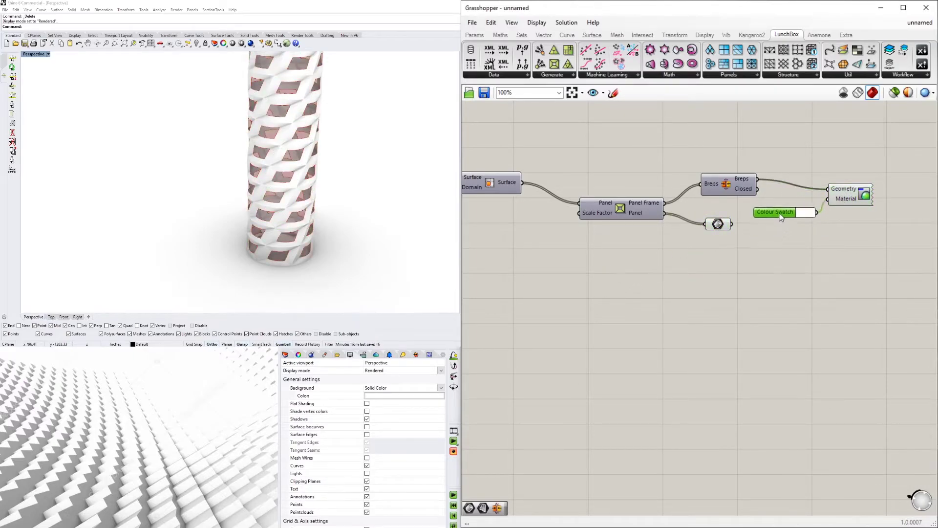
left_click_drag(804, 185, 801, 183)
left_click_drag(855, 196, 862, 266, "alt")
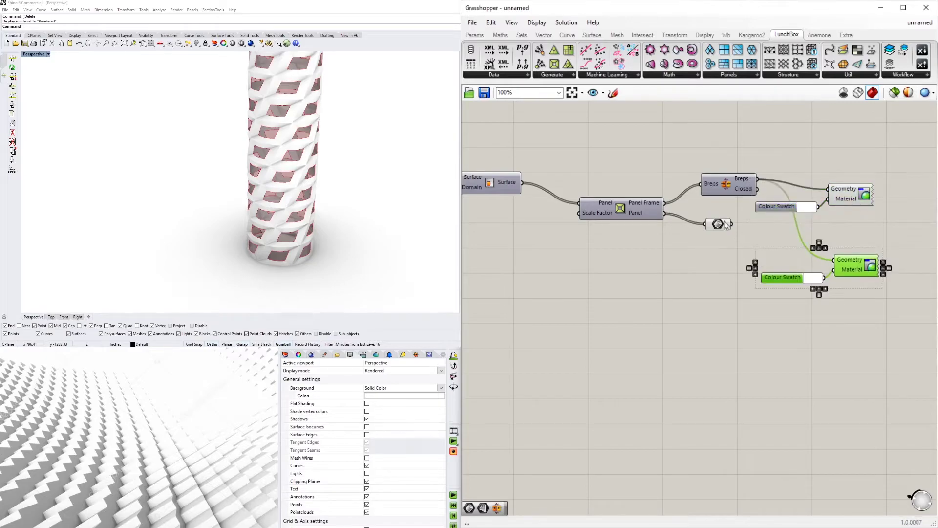
left_click_drag(732, 224, 836, 260)
- Set the duplicated Colour Swatch to light blue with hue 205°, saturation 56 and value 100
scroll(813, 272, "up", 2)
left_click(815, 282)
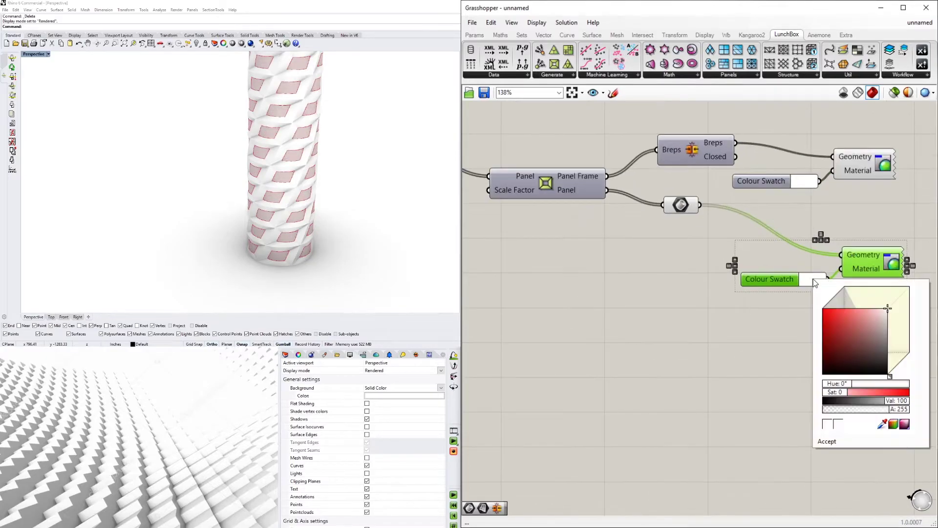
left_click(857, 326)
left_click_drag(840, 386, 865, 388)
left_click_drag(873, 327, 876, 295)
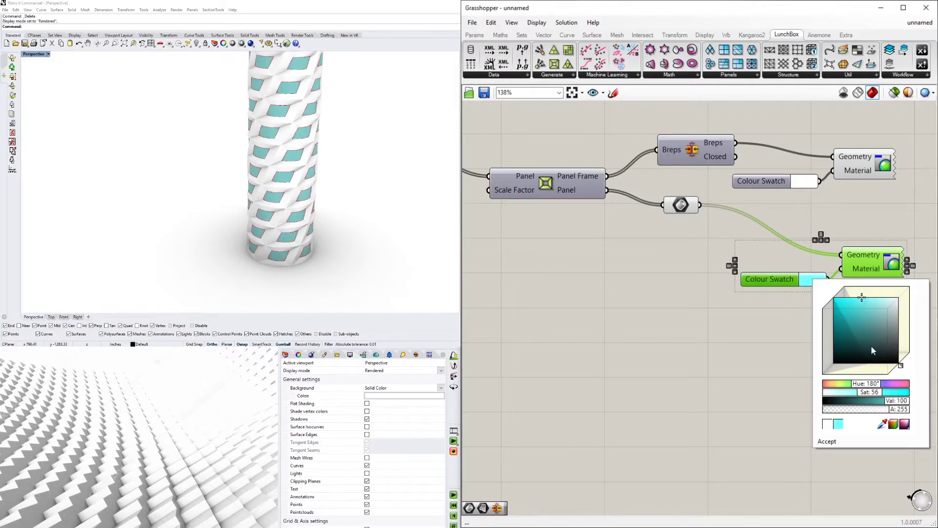
left_click_drag(860, 390, 866, 388)
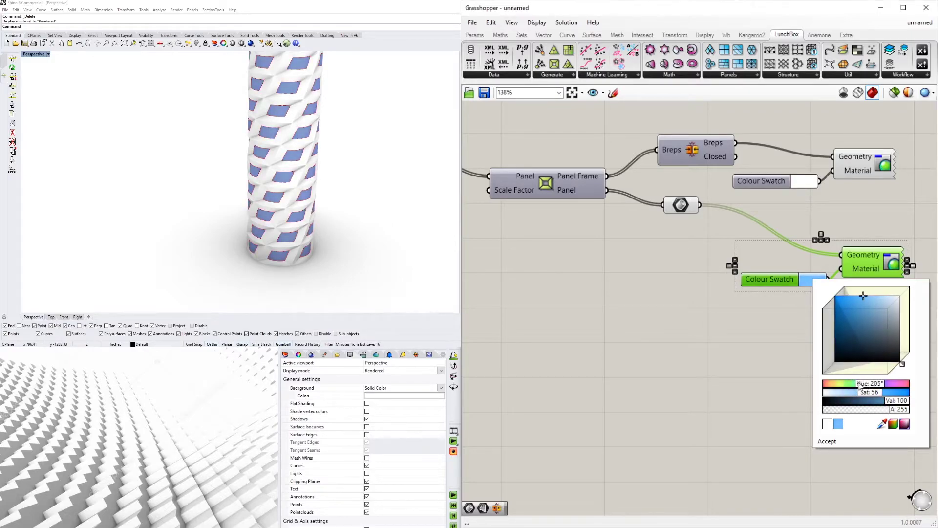
left_click(670, 345)
- Turn off the Brep parameter's preview and view the tower's coloured panels from above
scroll(657, 344, "down", 1)
scroll(281, 175, "down", 3)
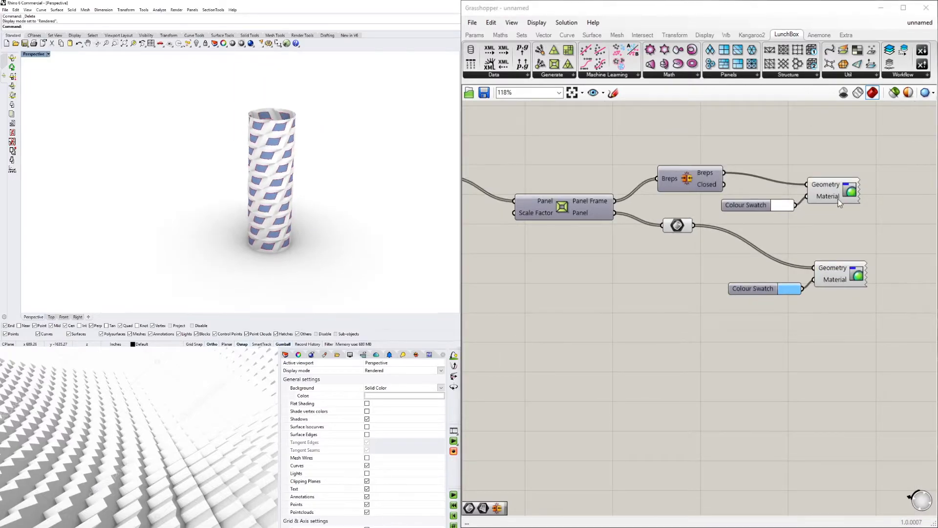
left_click(668, 225)
scroll(274, 177, "up", 4)
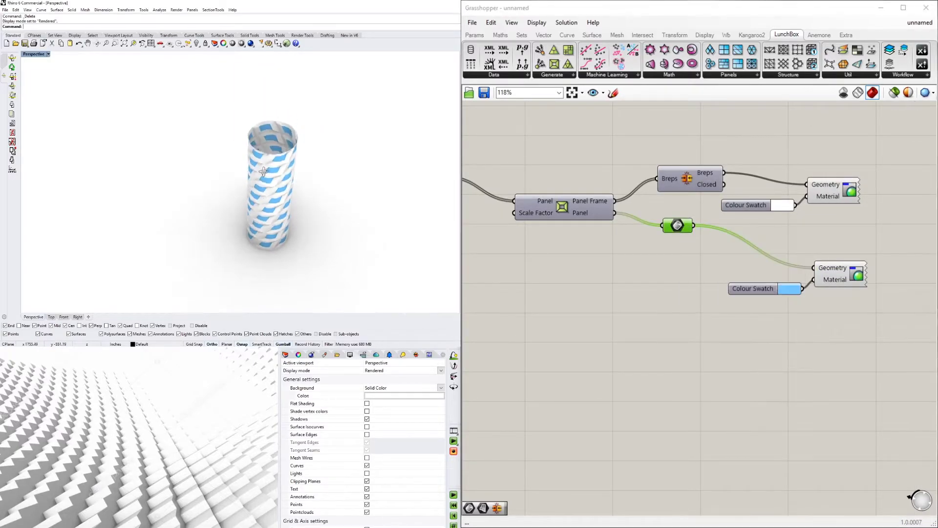
right_click_drag(273, 178, 350, 196)
- Set the number slider that feeds both Series' Count inputs to 50
scroll(352, 171, "down", 2)
scroll(608, 281, "down", 2)
right_click_drag(582, 298, 826, 295)
right_click_drag(582, 314, 770, 313)
right_click_drag(595, 290, 807, 287)
right_click_drag(587, 293, 786, 290)
scroll(760, 250, "up", 8)
right_click_drag(789, 236, 639, 309)
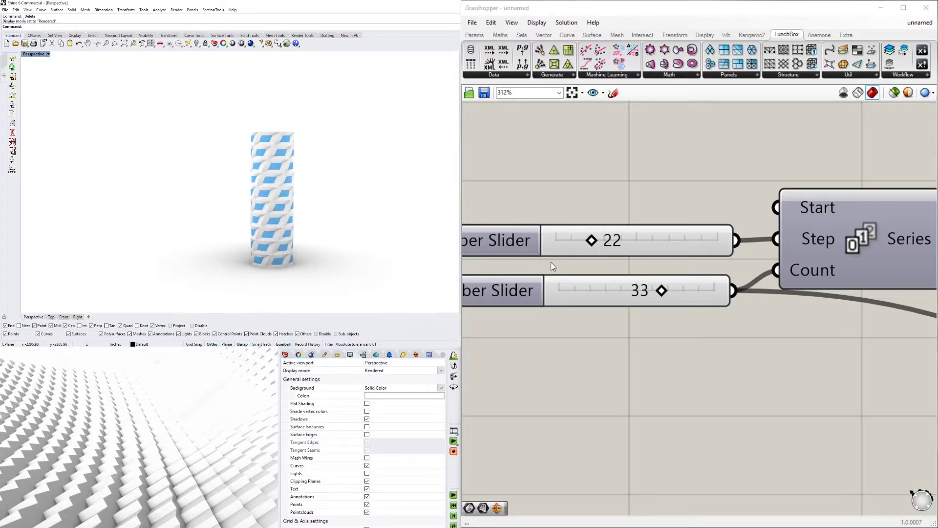
left_click_drag(662, 290, 686, 290)
left_click_drag(745, 292, 748, 292)
right_click_drag(312, 165, 201, 162)
- Set the rotation Series' Step slider to 15
scroll(889, 320, "down", 5)
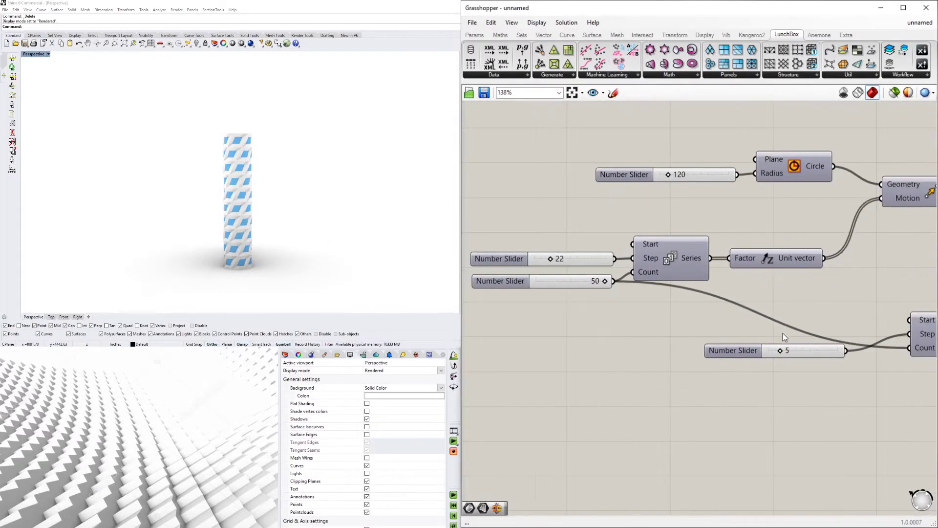
scroll(783, 333, "up", 6)
left_click(702, 321)
double_click(702, 320)
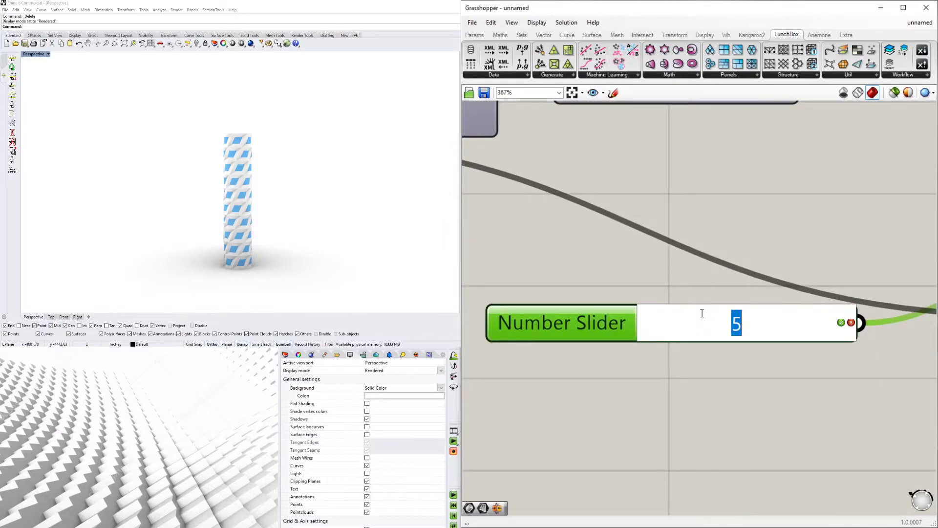
type("15")
key("Return")
- Inspect the tower's twisted frames and blue panels from several angles, including its open upper end
scroll(244, 159, "up", 3)
scroll(264, 169, "down", 2)
right_click_drag(285, 169, 331, 178)
scroll(267, 189, "down", 4)
right_click_drag(267, 189, 323, 209)
scroll(282, 171, "up", 7)
scroll(273, 163, "down", 3)
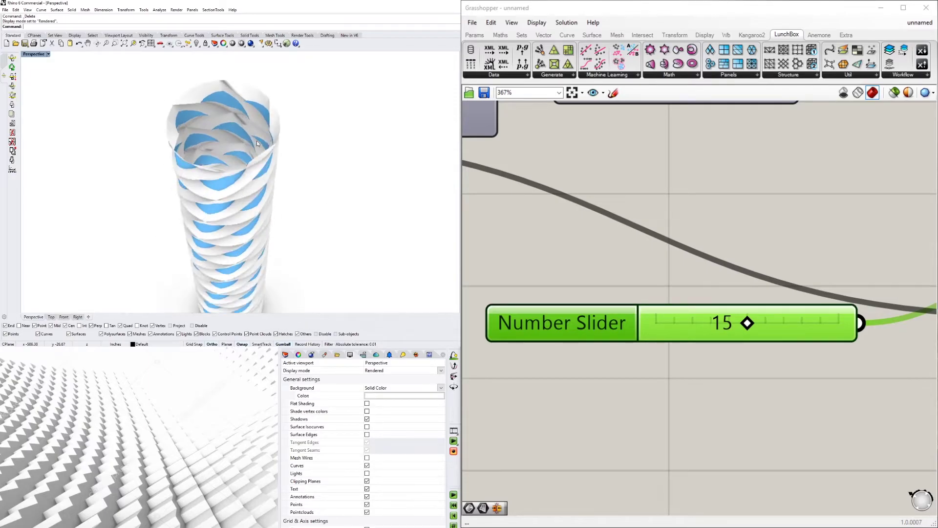
scroll(751, 232, "down", 6)
mouse_move(909, 288)
right_mouse_down()
mouse_move(701, 330)
mouse_move(444, 315)
right_mouse_up()
right_click_drag(782, 269, 618, 281)
mouse_move(281, 211)
right_mouse_down()
mouse_move(277, 160)
mouse_move(287, 170)
mouse_move(255, 117)
right_mouse_up()
scroll(287, 169, "up", 7)
scroll(255, 117, "down", 5)
scroll(256, 117, "down", 5)
right_click_drag(251, 182, 276, 132, "shift")
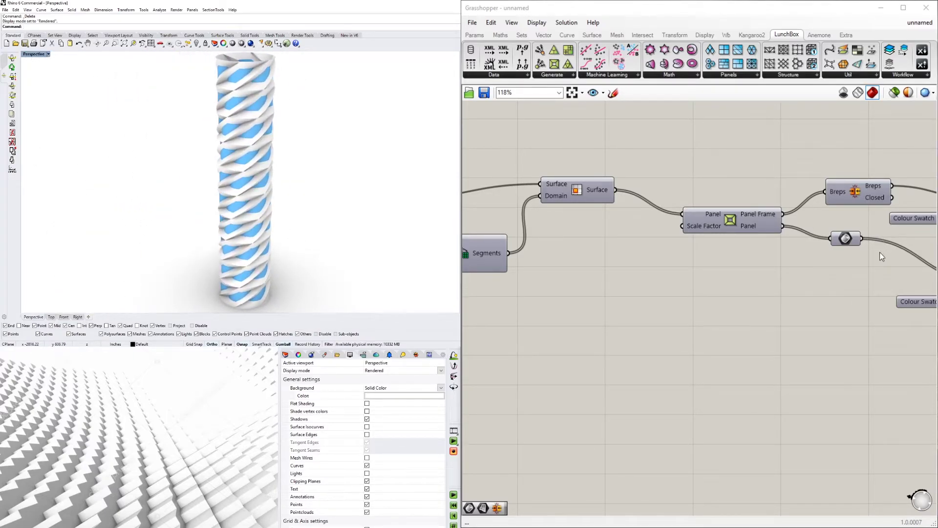
- Move the panel frame component and everything downstream of it closer to the Isotrim component
scroll(884, 250, "down", 6)
right_click_drag(884, 250, 751, 277)
left_click_drag(854, 343, 682, 235)
scroll(688, 260, "up", 4)
left_click_drag(692, 277, 661, 265)
left_click(698, 352)
scroll(311, 182, "down", 2)
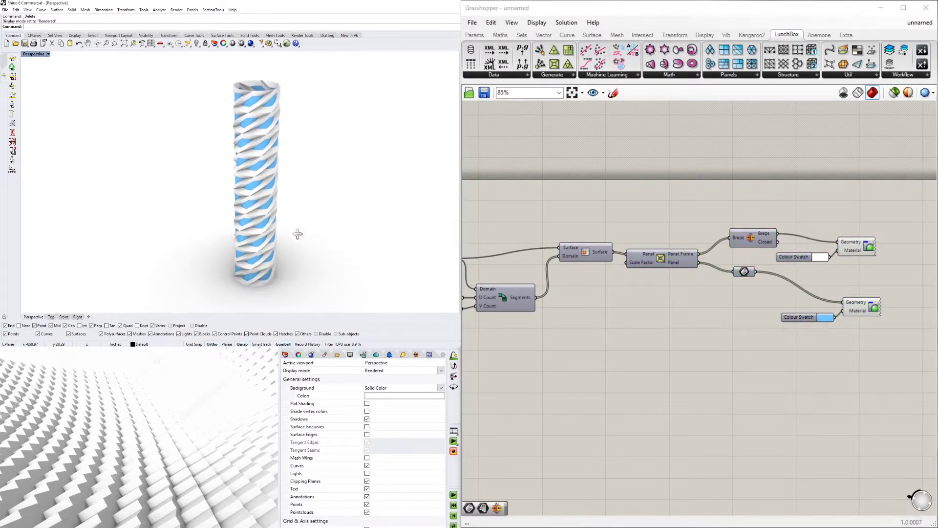
- Check the tower from several angles and set the Circle's Radius slider to 335
right_click_drag(298, 233, 286, 268)
scroll(264, 121, "up", 8)
scroll(264, 124, "down", 7)
right_click_drag(264, 124, 265, 108)
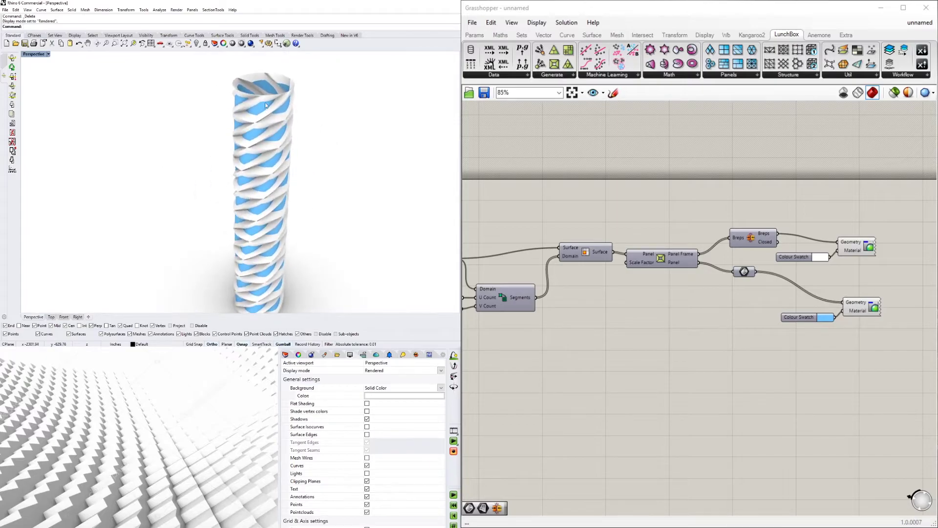
scroll(332, 138, "down", 2)
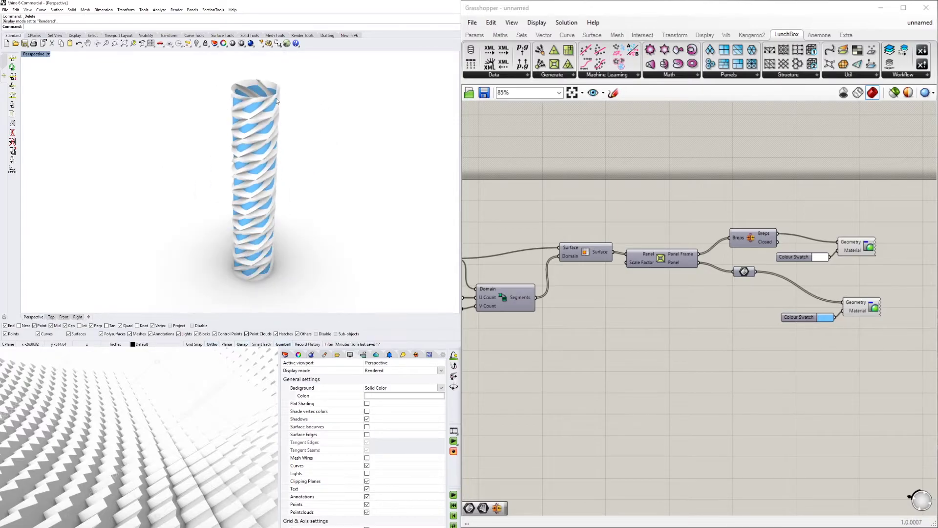
scroll(579, 255, "down", 2)
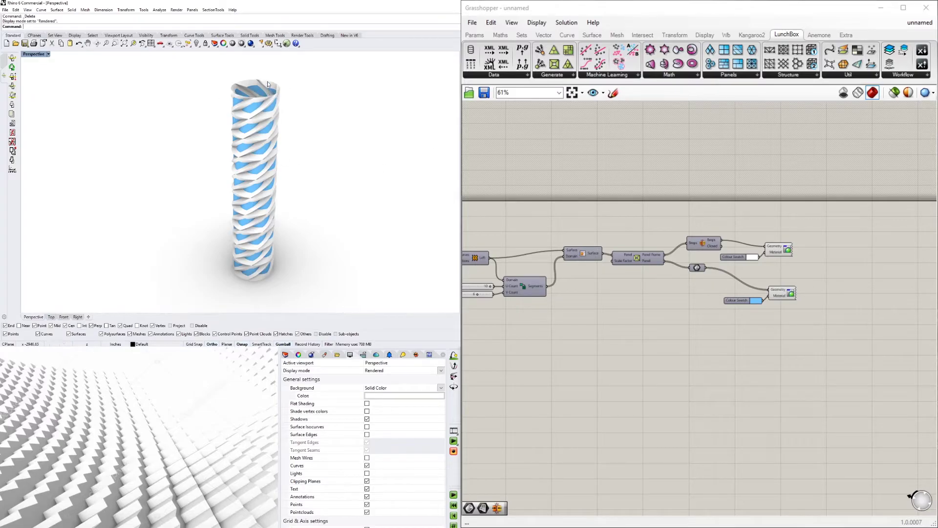
scroll(566, 326, "down", 2)
right_click_drag(565, 326, 831, 308)
scroll(658, 253, "up", 4)
right_click_drag(581, 243, 679, 263)
scroll(668, 262, "up", 3)
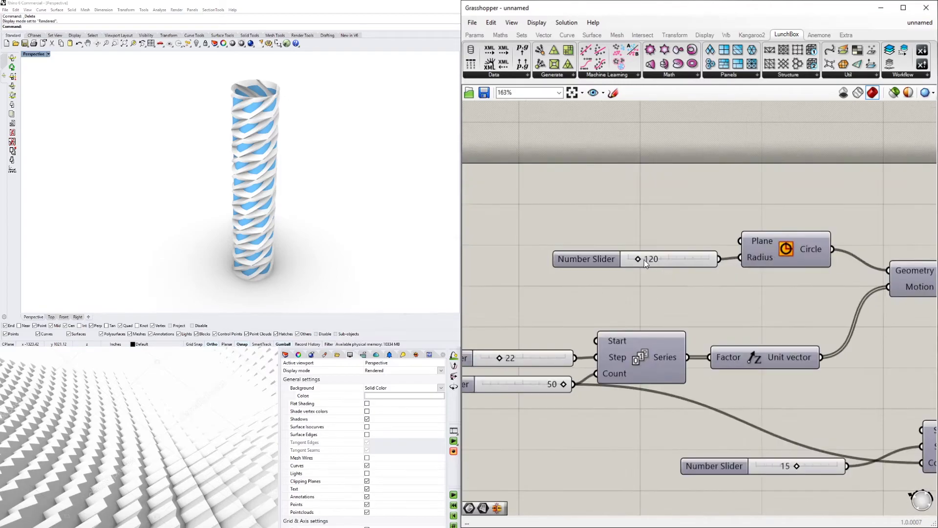
left_click_drag(648, 259, 659, 259)
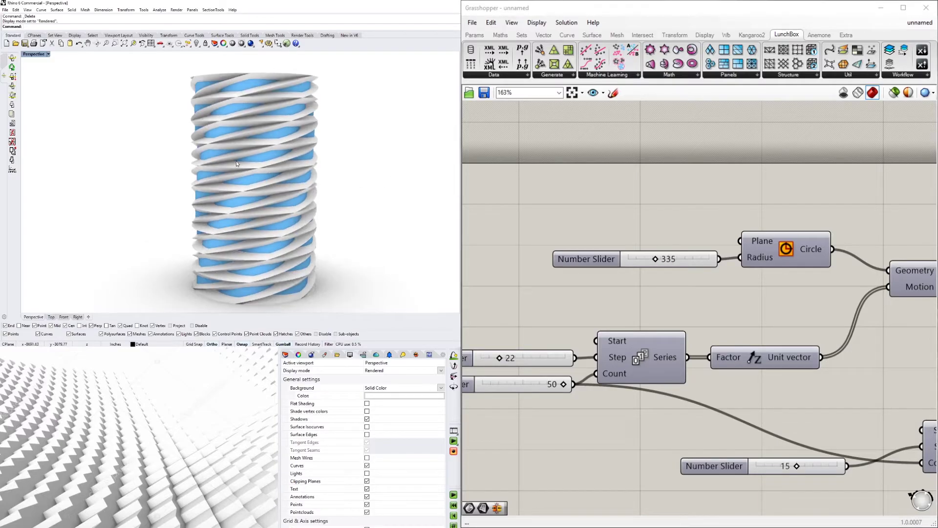
- Set the rotation Series' Step slider to 10
scroll(550, 262, "down", 4)
scroll(561, 342, "up", 5)
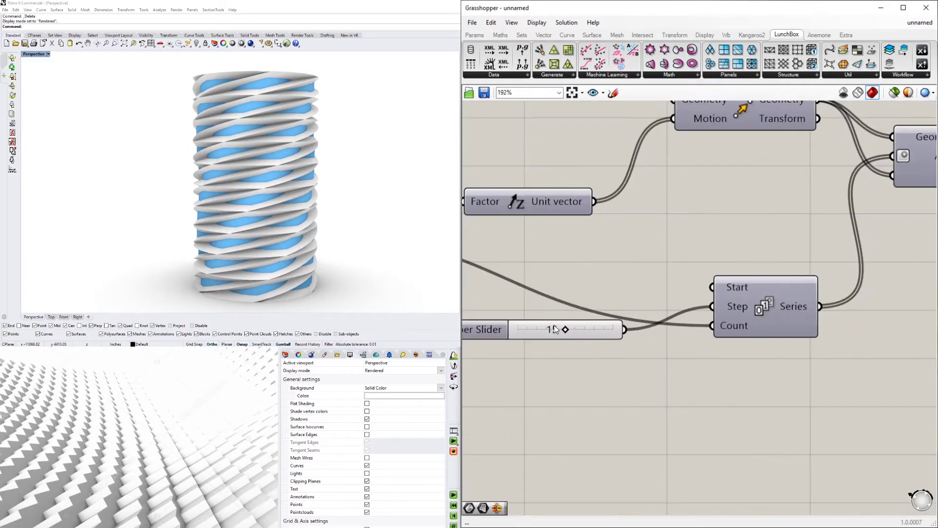
double_click(557, 329)
key("Return")
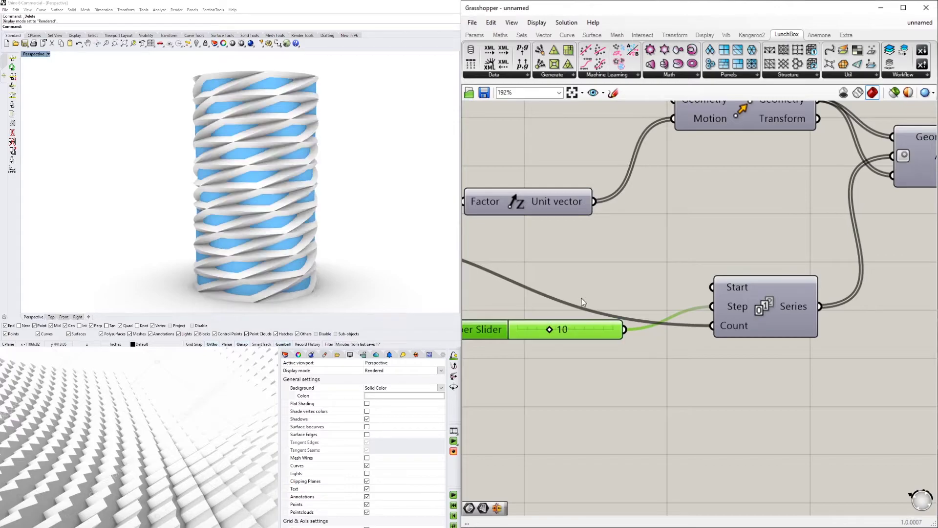
- Set the Step slider of the Series feeding Unit Z to 30
scroll(635, 342, "down", 3)
double_click(576, 275)
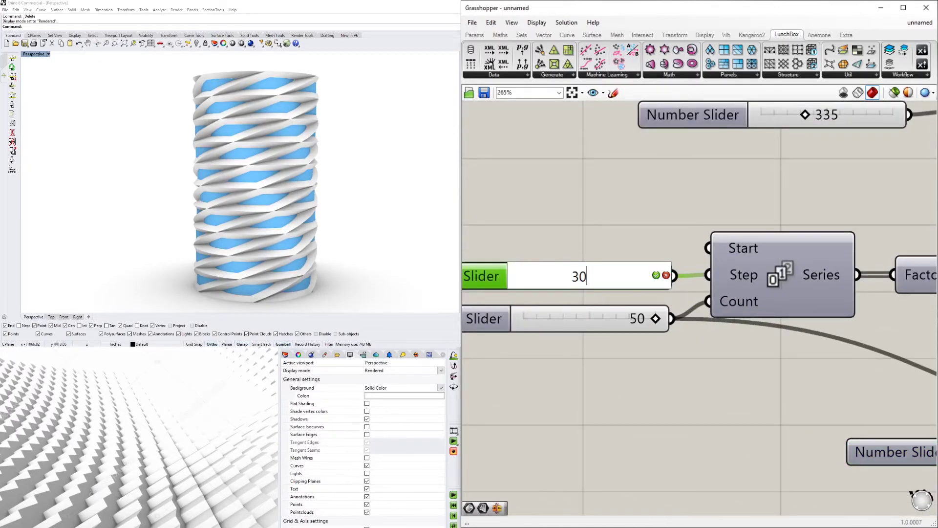
type("30")
key("Return")
- Review the resized tower and the complete component chain from the input sliders to the Custom Previews
scroll(326, 172, "down", 3)
left_click(711, 194)
scroll(831, 234, "down", 4)
right_click_drag(855, 244, 596, 274)
scroll(680, 273, "down", 2)
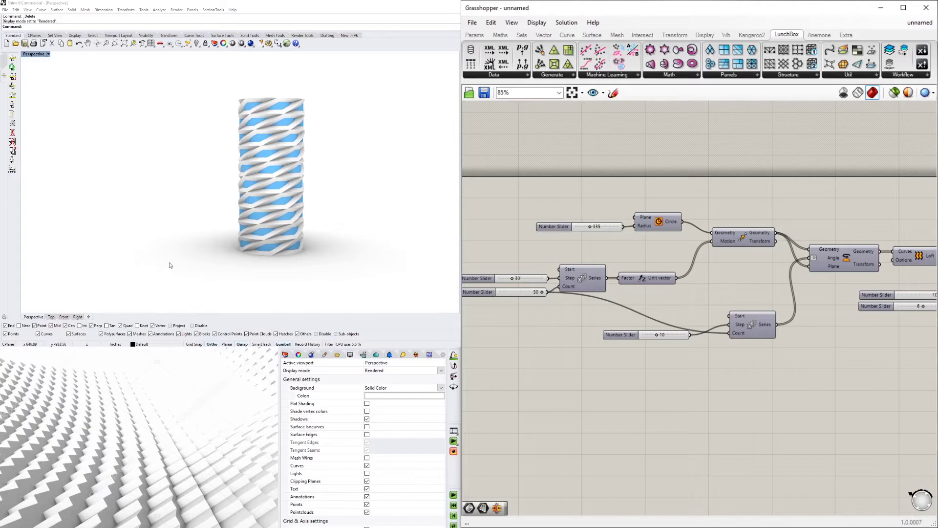
scroll(765, 234, "down", 2)
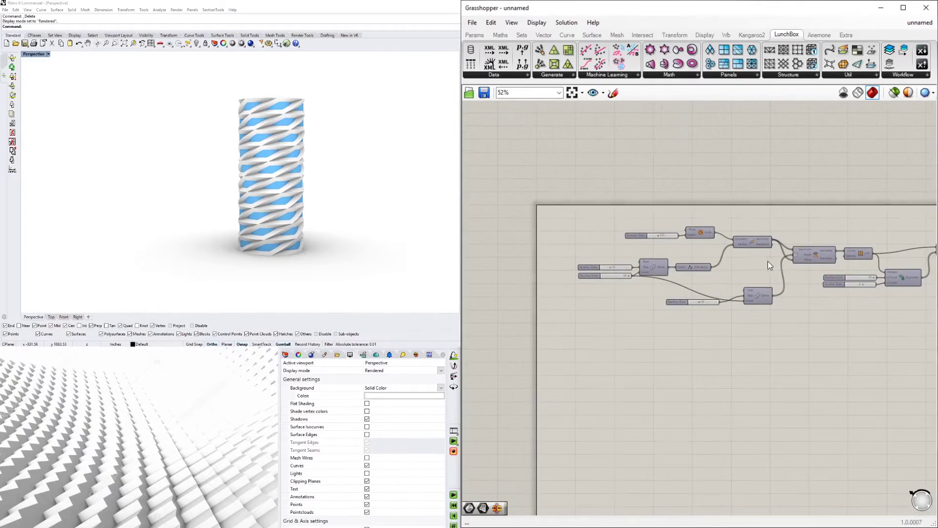
right_click_drag(786, 284, 680, 293)
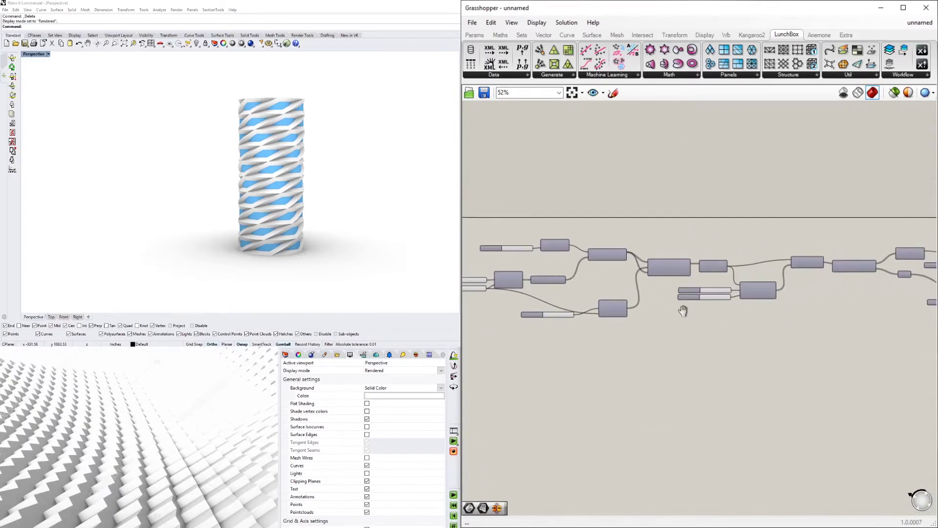
right_click_drag(807, 288, 673, 295)
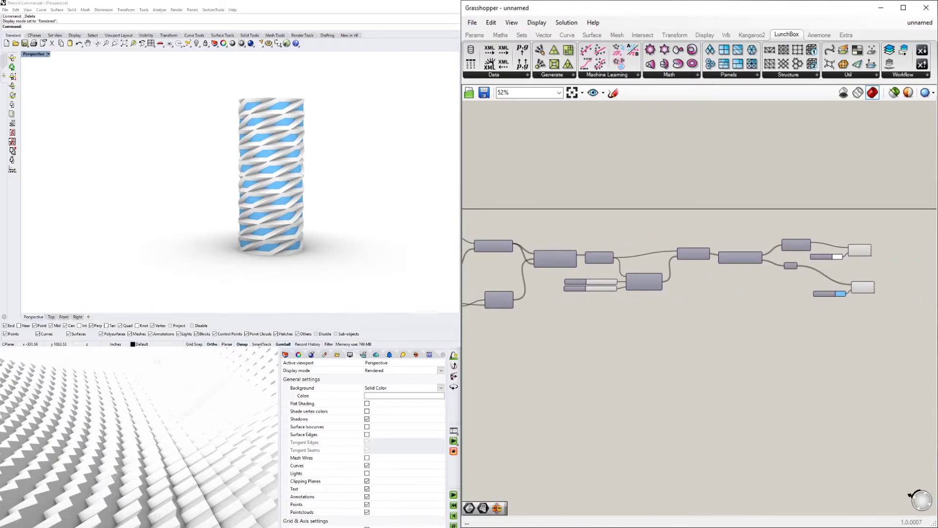
- Group the Circle's Radius slider and label the group DOME SIZE
scroll(679, 266, "up", 5)
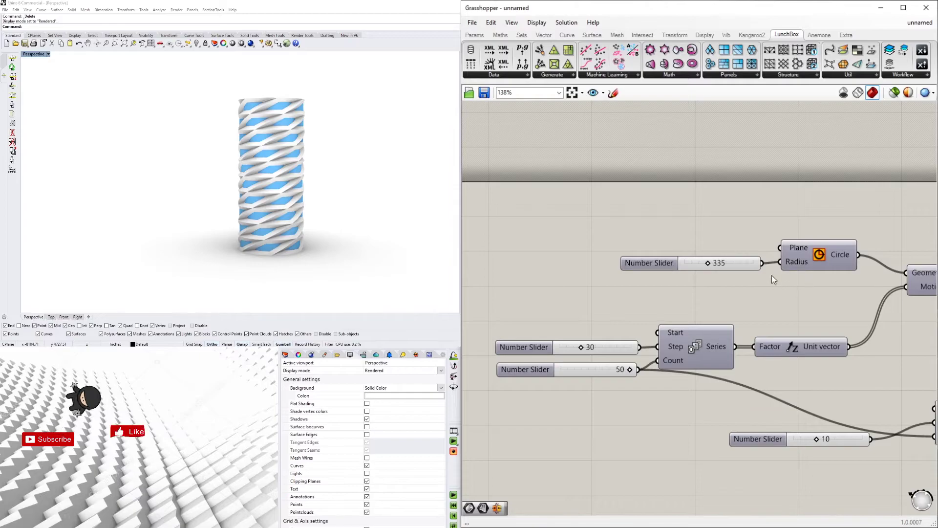
left_click(658, 283)
key("ctrl+g")
right_click(663, 268)
type("DOME SIZE")
key("Return")
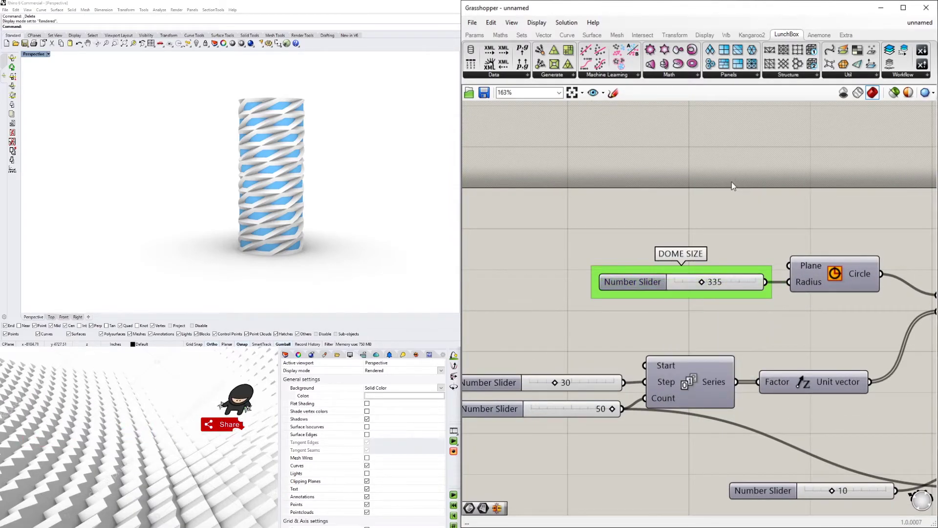
- Group the Step slider of the Unit Z Series and label the group HEIGHT BETWEEN FLOORS
scroll(731, 400, "down", 2)
scroll(669, 369, "up", 2)
left_click(650, 341)
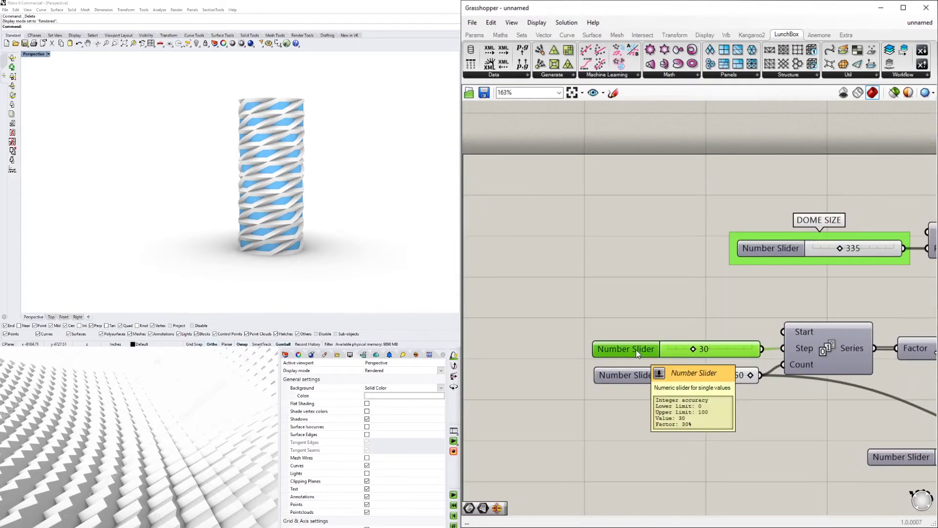
right_click(650, 338)
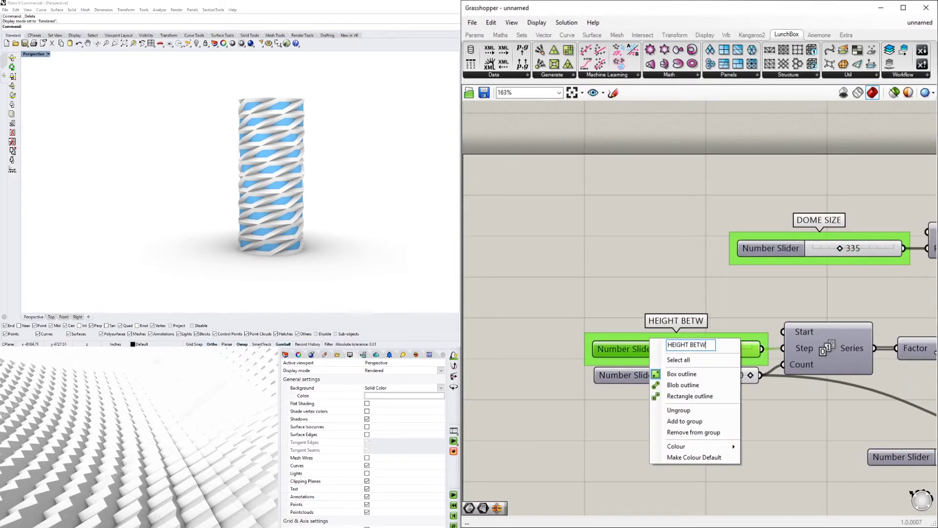
type("HEIGHT BETWEEN FLOORS")
key("Return")
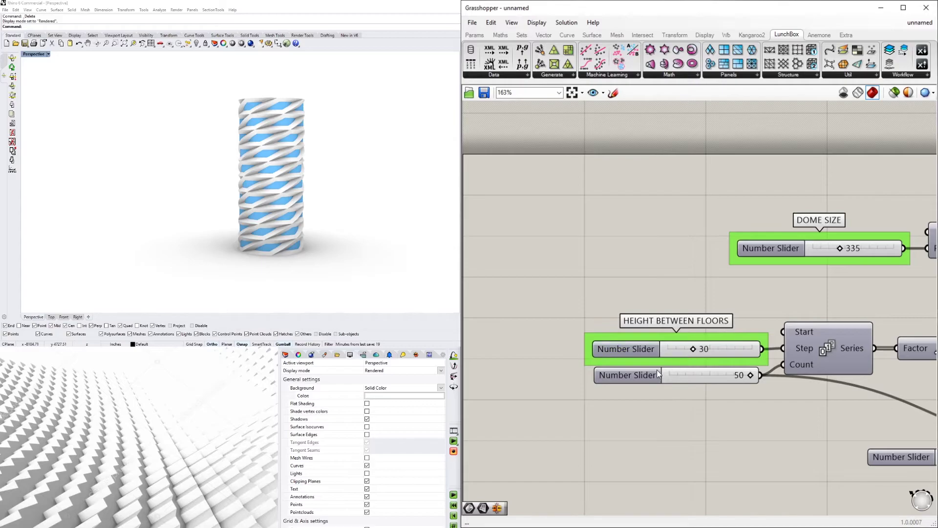
- Group the Count slider of the Unit Z Series and label the group MORE FLOORS + HEIGHT
left_click_drag(639, 375, 631, 400)
key("ctrl+g")
right_click(645, 388)
right_click(614, 389)
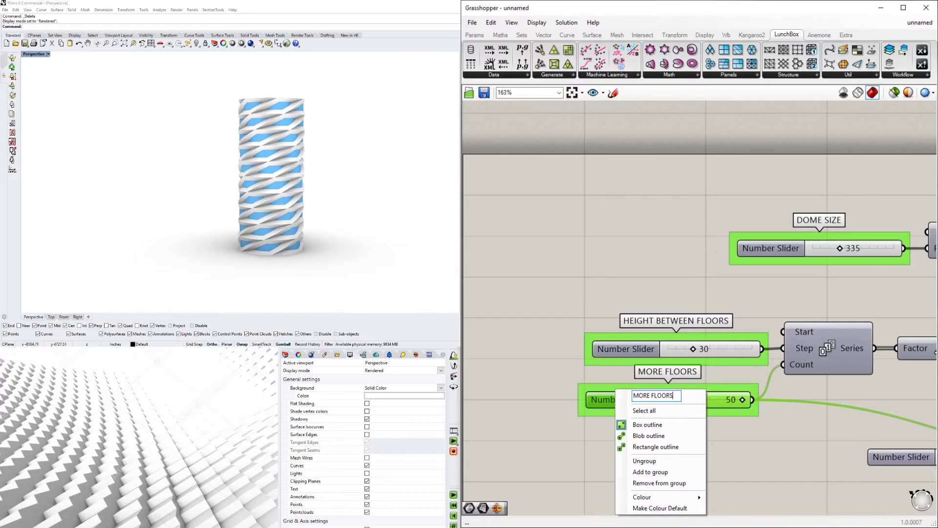
left_click(685, 195)
- Line up the MORE FLOORS + HEIGHT group directly beneath the HEIGHT BETWEEN FLOORS group
left_click_drag(624, 398, 629, 412)
left_click_drag(663, 504, 557, 239)
left_click(670, 427)
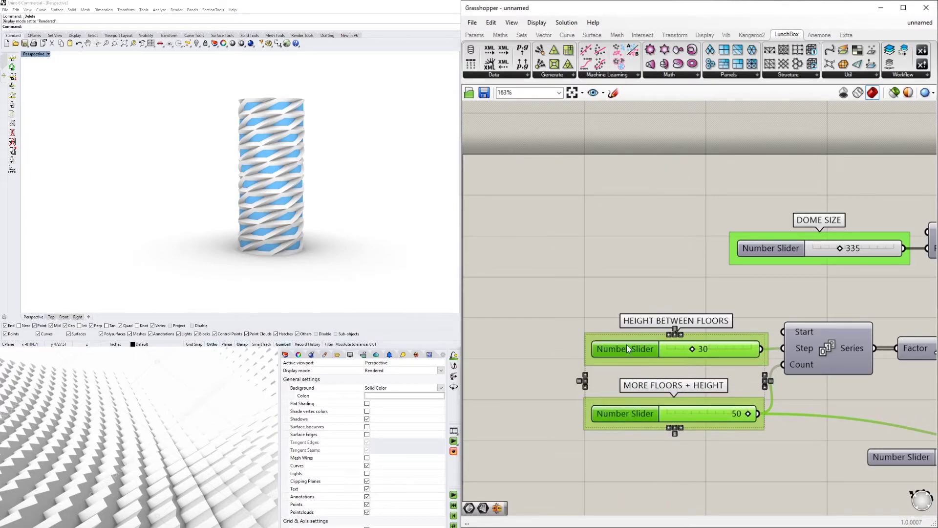
left_click(666, 293)
- Group the Step slider of the second Series that drives the rotation and label the group ROTATION ANGLE
scroll(667, 299, "down", 3)
right_click_drag(724, 307, 657, 305)
scroll(752, 386, "up", 1)
left_click_drag(758, 401, 767, 355)
key("ctrl+g")
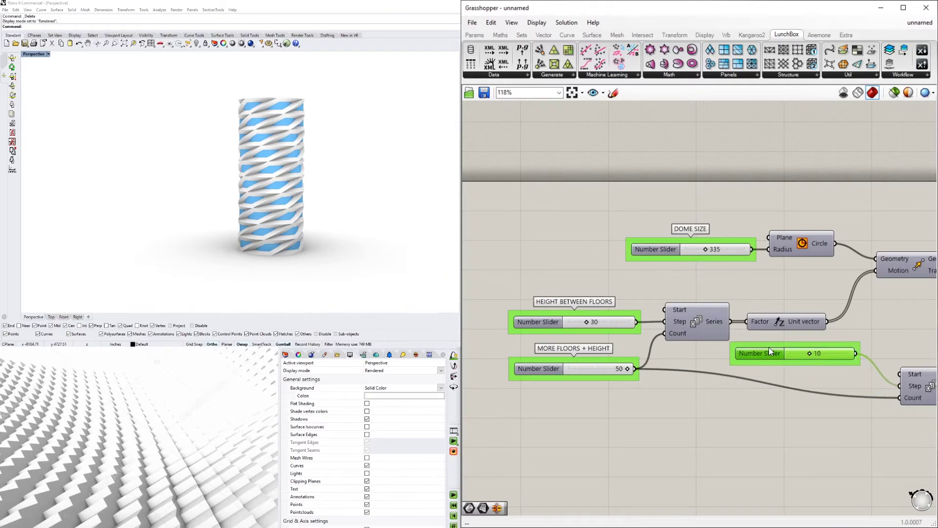
right_click(771, 343)
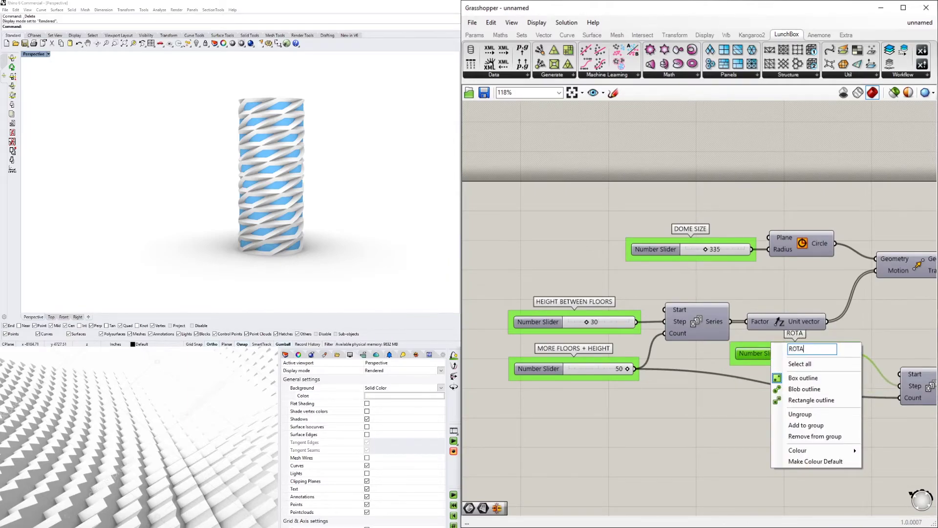
left_click(750, 360)
- Reposition the ROTATION ANGLE group and the neighbouring rotation components to open up space around the second Series
left_click_drag(771, 352, 785, 361)
right_click_drag(890, 379, 761, 455)
left_click_drag(819, 456, 814, 426)
left_click_drag(648, 438, 615, 481)
scroll(755, 369, "down", 2)
scroll(754, 368, "up", 1)
left_click_drag(758, 360, 759, 377)
- Group the U Count and V Count sliders of the domain division together and label the group SUBDIVISIONS
right_click_drag(808, 290, 708, 258)
scroll(842, 375, "up", 2)
left_click_drag(838, 395, 770, 342)
left_click_drag(694, 358, 710, 384)
left_click(729, 356)
left_click_drag(723, 419, 682, 374)
key("ctrl+g")
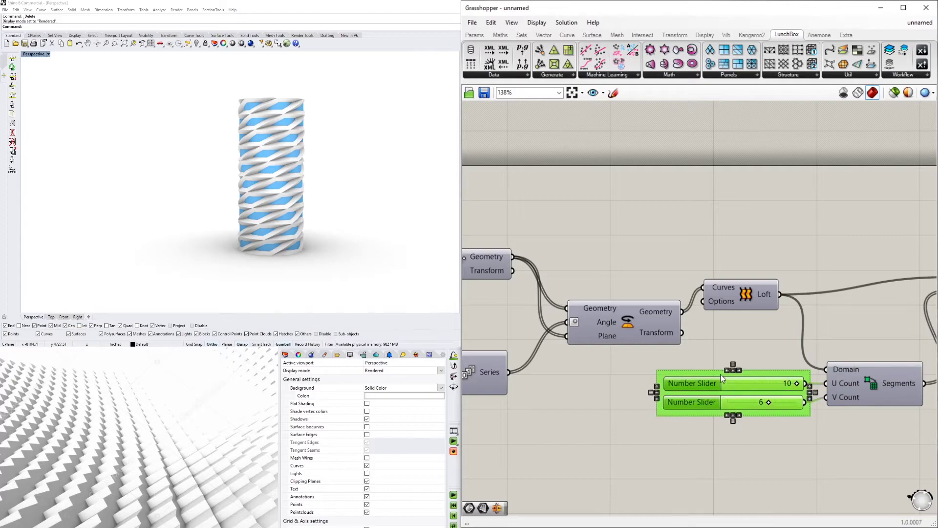
right_click(726, 374)
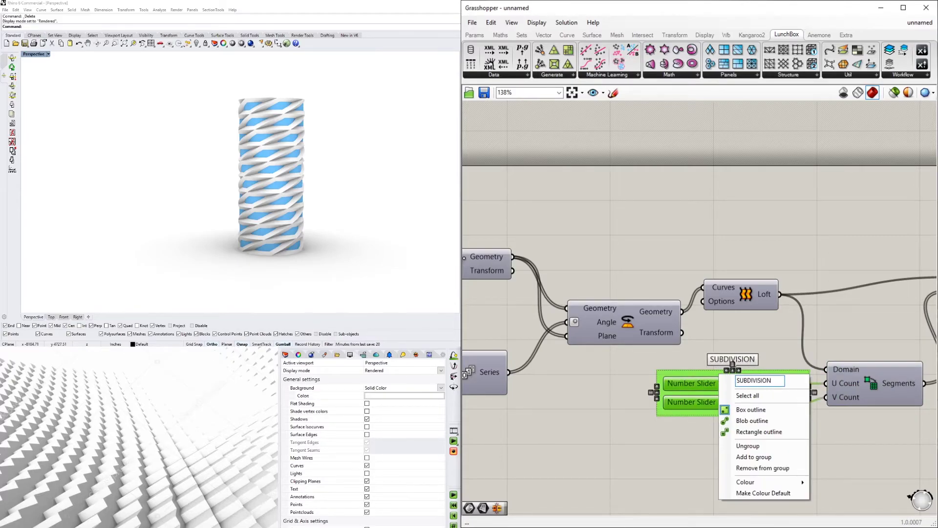
left_click(764, 341)
- Space out the components around the Loft and move the SUBDIVISIONS group farther from the Segments component
scroll(765, 342, "down", 3)
right_click_drag(828, 368, 744, 402)
scroll(740, 402, "up", 1)
left_click_drag(747, 402, 748, 406)
left_click_drag(827, 328, 832, 344)
left_click(818, 319)
left_click_drag(769, 401, 769, 367)
left_click_drag(676, 468, 605, 396)
scroll(613, 398, "up", 2)
left_click_drag(621, 401, 547, 406)
scroll(827, 414, "down", 4)
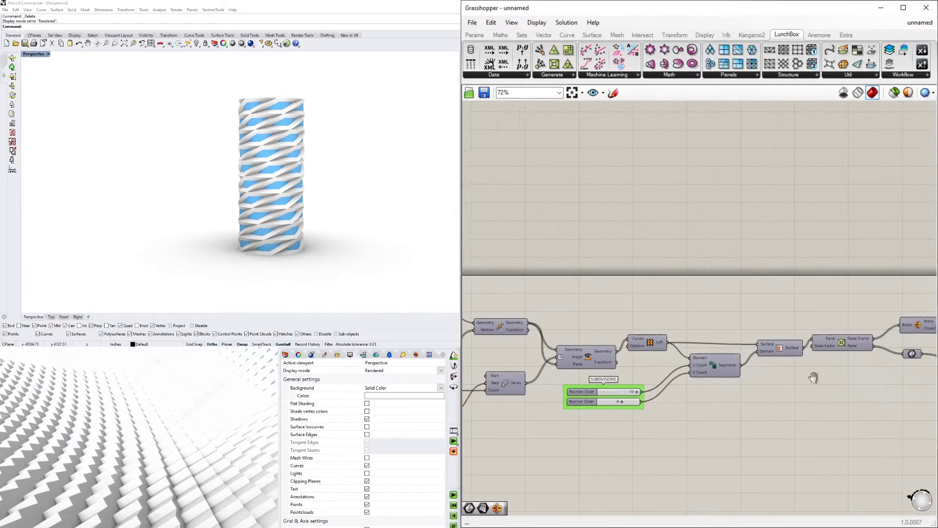
right_click_drag(789, 343, 712, 337)
scroll(571, 343, "up", 2)
left_click(572, 345)
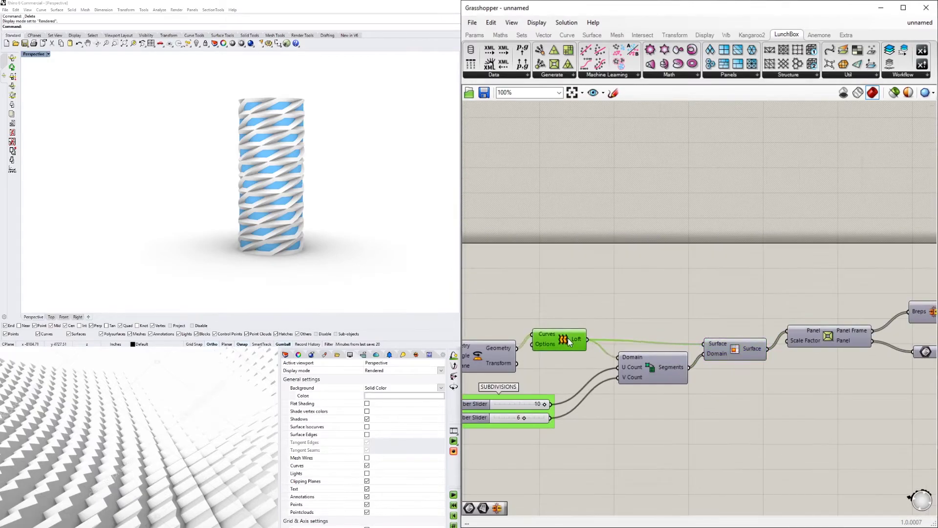
- Reposition the components downstream of the panel frame component to tidy the end of the definition
scroll(787, 382, "down", 6)
right_click_drag(787, 382, 655, 346)
left_click_drag(817, 376, 681, 351)
scroll(647, 319, "up", 6)
left_click(711, 297)
right_click_drag(711, 297, 548, 207)
scroll(827, 388, "up", 1)
left_click_drag(822, 387, 588, 253)
left_click_drag(827, 367, 602, 187)
left_click_drag(607, 225, 589, 241)
left_click(646, 230)
- Arrange the white and blue Colour Swatches beside the Material inputs of their Custom Previews
scroll(647, 243, "up", 3)
left_click_drag(785, 287, 860, 490)
left_click_drag(649, 278, 653, 262)
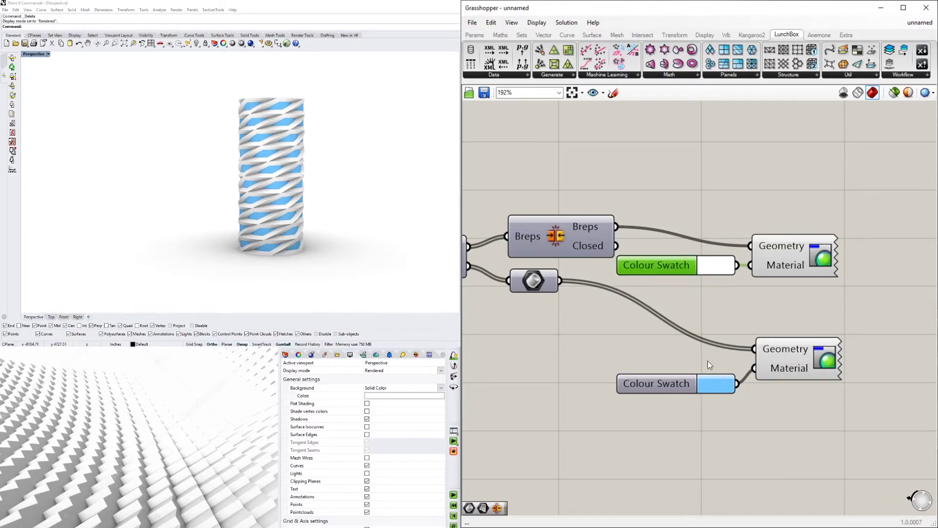
left_click_drag(650, 378, 655, 363)
left_click_drag(850, 223, 806, 344)
left_click(802, 388)
left_click(661, 324)
left_click_drag(661, 324, 657, 367)
left_click(685, 385)
- Shift the Custom Previews slightly away from the swatches and move the Brep parameter under the Brep Join
left_click_drag(820, 419, 699, 195)
left_click_drag(799, 261, 808, 261)
left_click(718, 309)
right_click_drag(601, 299, 709, 337)
left_click_drag(656, 321, 713, 320)
left_click(739, 281)
- Move the Brep parameter, blue swatch and lower Custom Preview up close beneath the white frame branch
scroll(782, 303, "down", 2)
right_click_drag(875, 315, 780, 364)
left_click_drag(822, 374, 714, 341)
left_click_drag(784, 350, 784, 335)
left_click_drag(827, 470, 623, 360)
left_click_drag(779, 423, 779, 419)
left_click_drag(883, 494, 703, 387)
left_click_drag(792, 425, 805, 379)
left_click(767, 409)
scroll(674, 388, "up", 2)
scroll(833, 381, "down", 9)
scroll(826, 384, "up", 5)
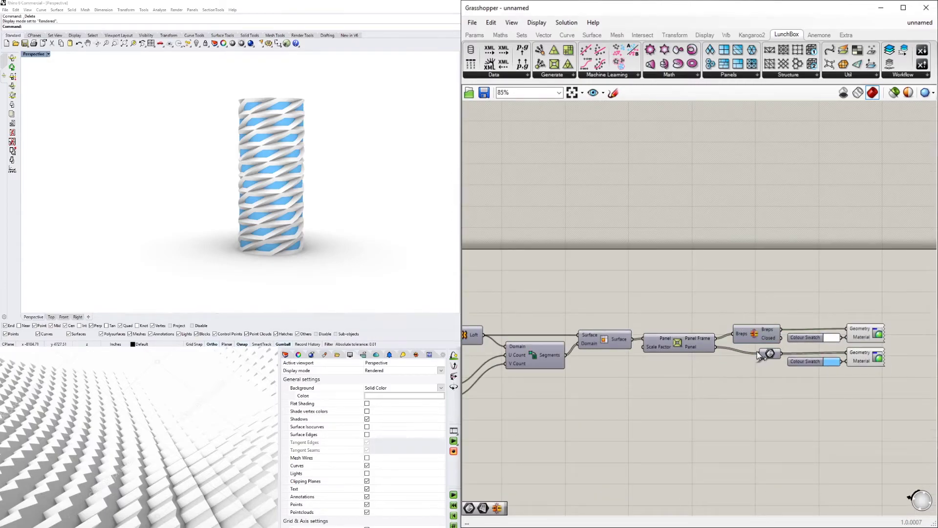
- Group the Brep Join component and label the group FRAMES
scroll(757, 352, "up", 1)
left_click(748, 327)
key("ctrl+g")
right_click(763, 316)
type("FRAME")
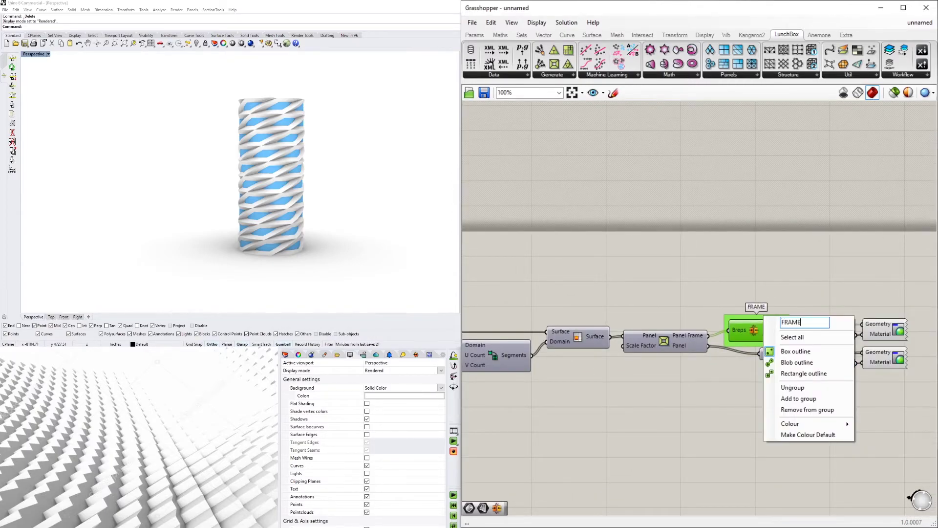
type("S")
key("Return")
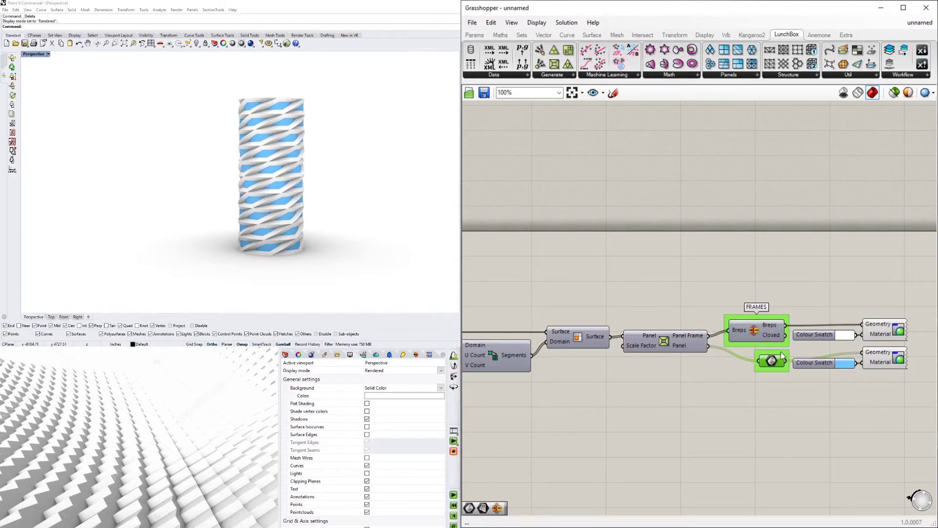
- Label the Brep parameter's group PANEL and move it down below the FRAMES group
right_click(783, 357)
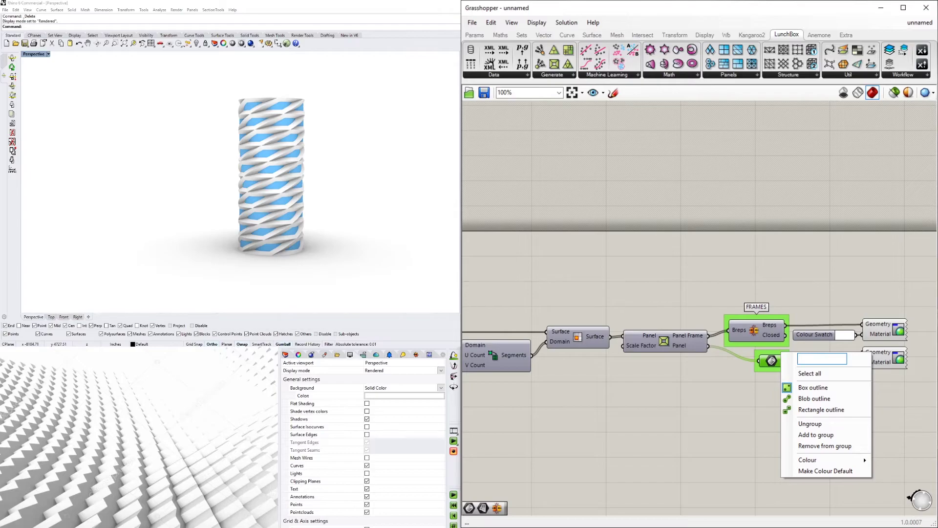
left_click(843, 306)
scroll(771, 361, "up", 4)
left_click_drag(771, 361, 771, 385)
- Lower the blue Colour Swatch and its Custom Preview to line up with the PANEL group
scroll(809, 257, "down", 4)
right_click_drag(822, 269, 707, 300)
scroll(707, 300, "up", 1)
left_click_drag(834, 385, 743, 346)
left_click_drag(807, 347, 807, 372)
left_click(841, 335)
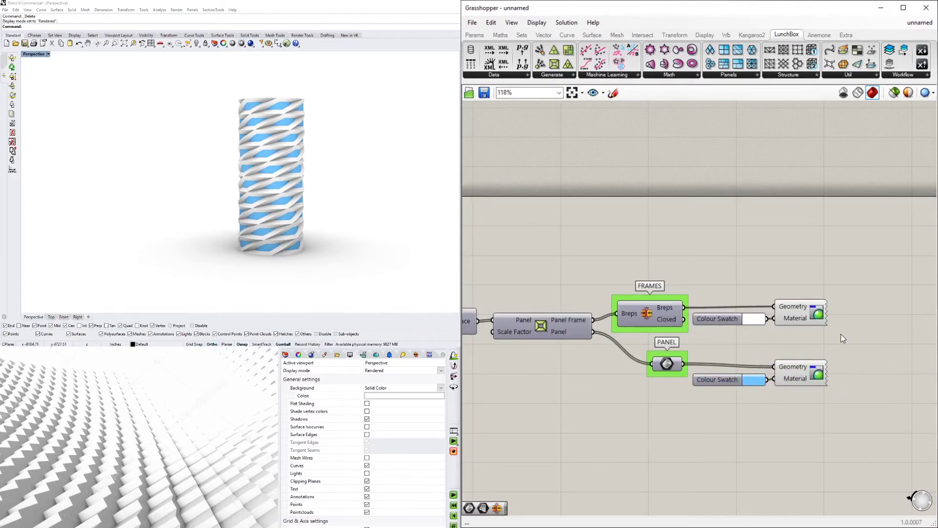
- Move the MORE FLOORS + HEIGHT and ROTATION ANGLE groups up to tighten the vertical spacing of the definition
scroll(841, 335, "down", 9)
right_click_drag(848, 429, 865, 374)
left_click_drag(868, 394, 597, 288)
scroll(661, 300, "up", 5)
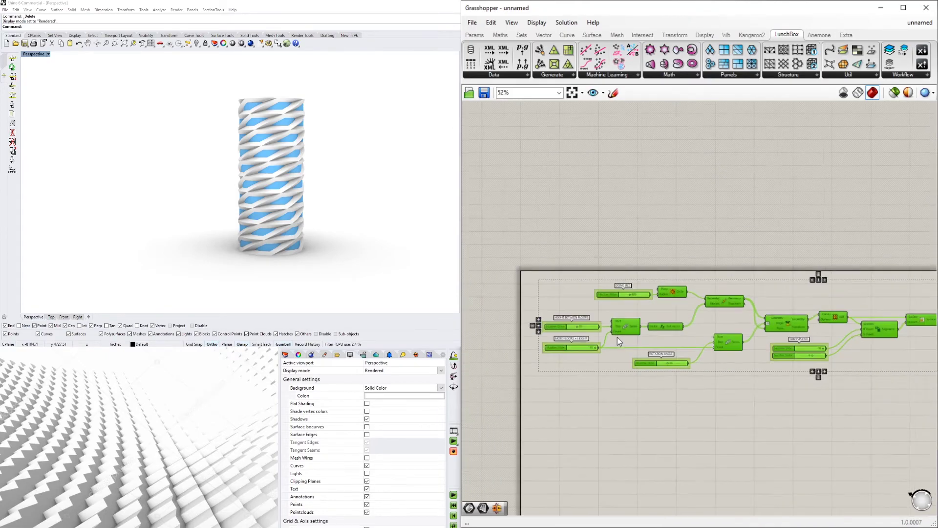
left_click_drag(805, 439, 496, 342)
scroll(562, 352, "up", 1)
left_click_drag(562, 358, 562, 350)
left_click(565, 397)
scroll(565, 397, "down", 3)
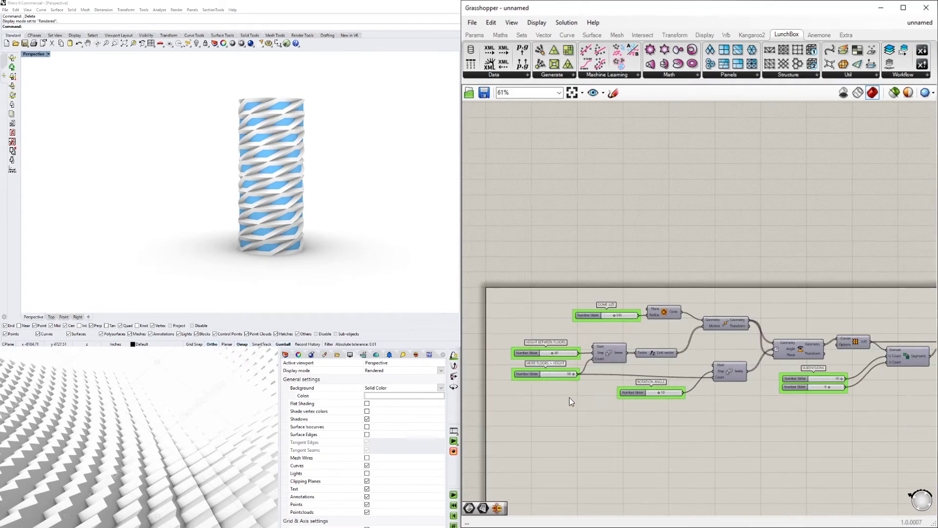
scroll(606, 416, "up", 2)
left_click_drag(811, 343, 812, 335)
left_click_drag(655, 377, 649, 374)
- Stack the DOME SIZE group in line above the HEIGHT BETWEEN FLOORS and MORE FLOORS + HEIGHT groups
scroll(705, 416, "down", 1)
right_click_drag(706, 421, 702, 483)
left_click_drag(719, 304, 610, 350)
scroll(689, 334, "up", 2)
left_click_drag(690, 340, 670, 367)
right_click_drag(572, 312, 733, 312)
left_click_drag(733, 311, 682, 367)
left_click_drag(688, 489, 643, 369, "shift")
left_click(556, 412)
left_click(728, 297)
- Place the Circle component beside the DOME SIZE slider and bring the Move component closer to the Unit Z vector
scroll(743, 332, "down", 1)
left_click_drag(760, 365, 687, 357)
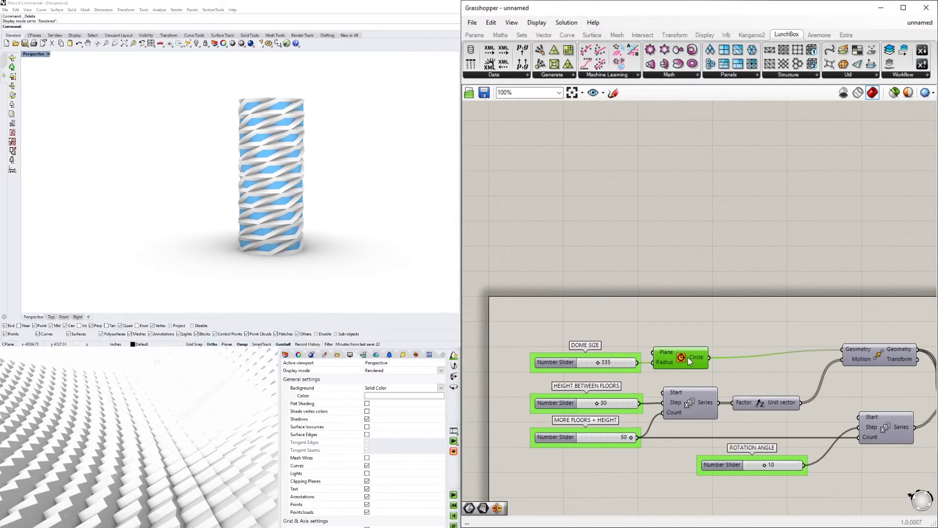
left_click(762, 374)
left_click_drag(884, 350, 858, 383)
left_click(911, 406)
right_click_drag(912, 409, 740, 362)
- Shift the second Series and its ROTATION ANGLE group closer to the components on their left
left_click(730, 385)
left_click_drag(731, 385, 707, 382)
left_click(704, 424)
right_click_drag(704, 424, 849, 428)
left_click_drag(703, 421, 685, 422)
left_click_drag(834, 375, 835, 379)
left_click(872, 422)
- Tidy the spacing of the components from the rotation through the Loft, SUBDIVISIONS group and Segments component
scroll(872, 425, "down", 4)
scroll(873, 426, "down", 2)
right_click_drag(875, 427, 684, 376)
left_click_drag(860, 421, 599, 339)
scroll(597, 341, "up", 5)
left_click(677, 280)
scroll(678, 276, "down", 3)
scroll(601, 317, "up", 4)
left_click(662, 342)
scroll(663, 343, "up", 3)
left_click_drag(665, 344, 705, 332)
left_click(837, 417)
right_click_drag(838, 417, 796, 415)
scroll(632, 414, "down", 2)
left_click_drag(887, 304, 887, 319)
left_click(882, 404)
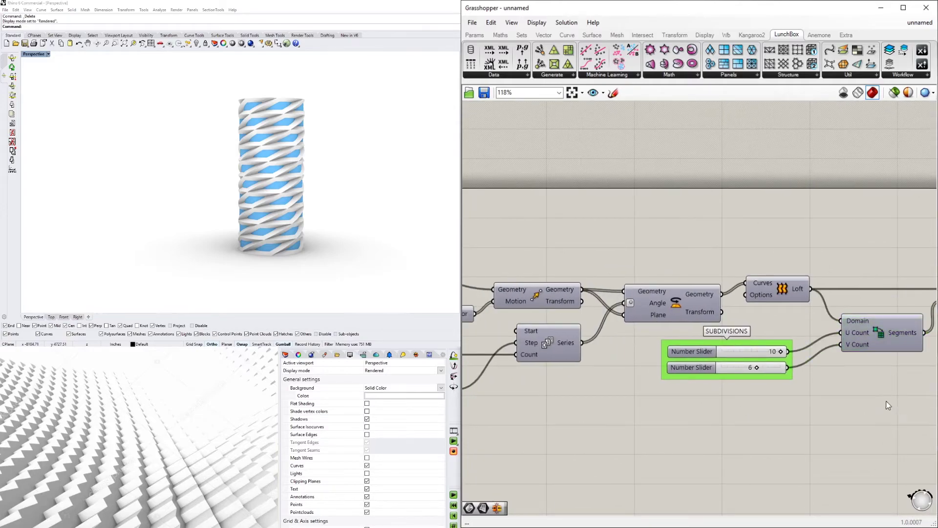
- Save the definition as 20-24DGSYT_TWISTED-TOWER_PART1 in the MODEL folder of the 20-24DGSYT_TWISTED-TOWER_PART1 project, as a Grasshopper Binary file
scroll(881, 405, "down", 3)
right_click_drag(876, 400, 796, 394)
scroll(796, 395, "down", 3)
key("ctrl+s")
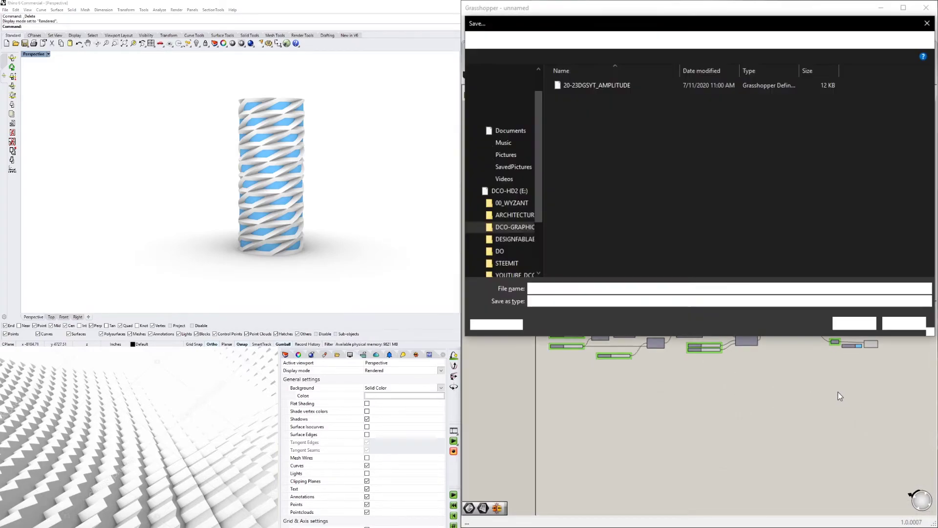
left_click(634, 39)
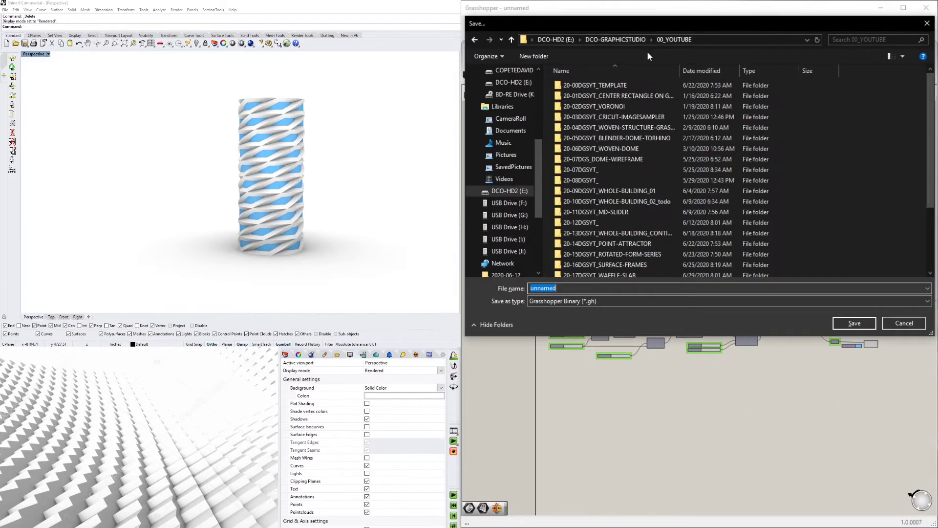
double_click(635, 261)
double_click(599, 96)
left_click(759, 42)
left_click_drag(637, 39, 719, 39)
left_click(652, 289)
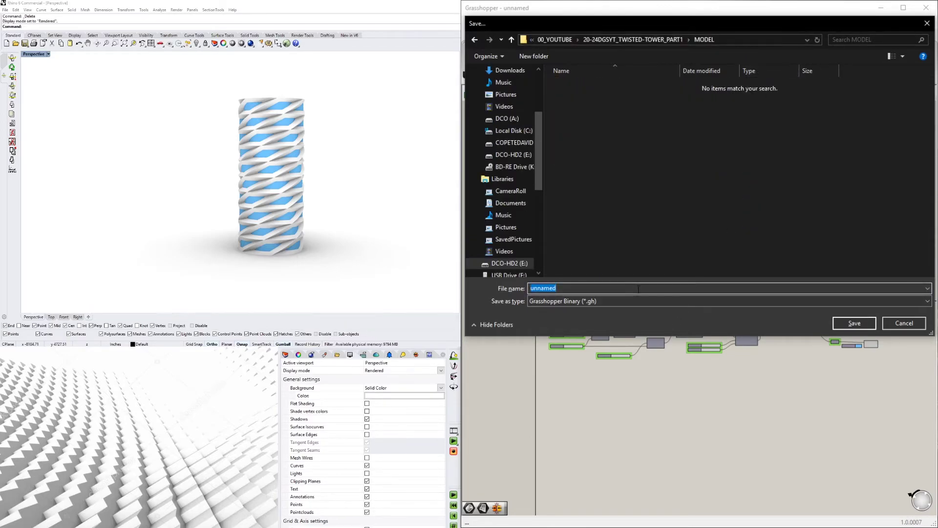
type("20-24DGSYT_TWISTED-TOWER_PART1")
left_click(852, 324)
- Move the tower's panel surfaces, without the frame polysurface, to Layer 03 and rename that layer GLASS
right_click_drag(676, 252, 660, 201)
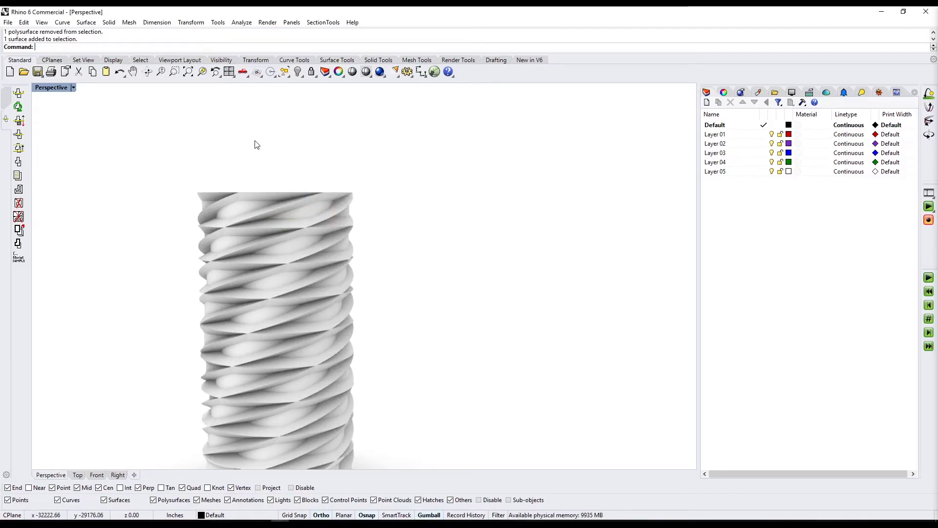
scroll(255, 145, "down", 6)
left_click_drag(320, 347, 195, 148)
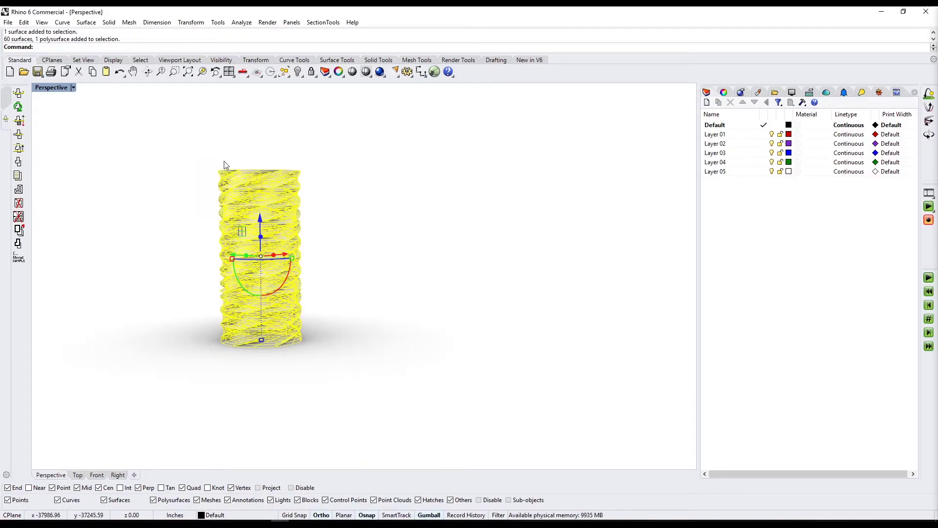
scroll(247, 178, "up", 10)
left_click(263, 169, "ctrl")
right_click(757, 154)
left_click(787, 324)
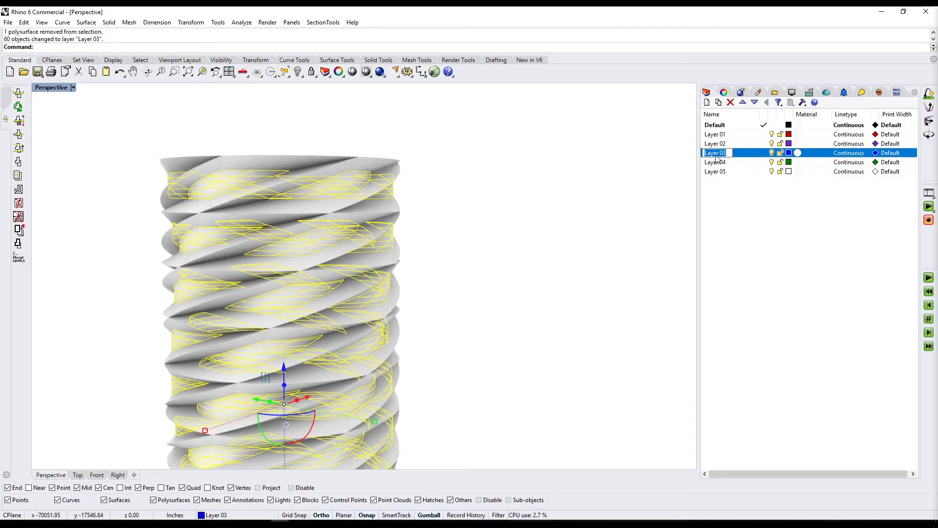
- Rename the frame's Default layer STRUCTURE and purge the unused layers from the Rhino model
left_click(364, 161, "shift")
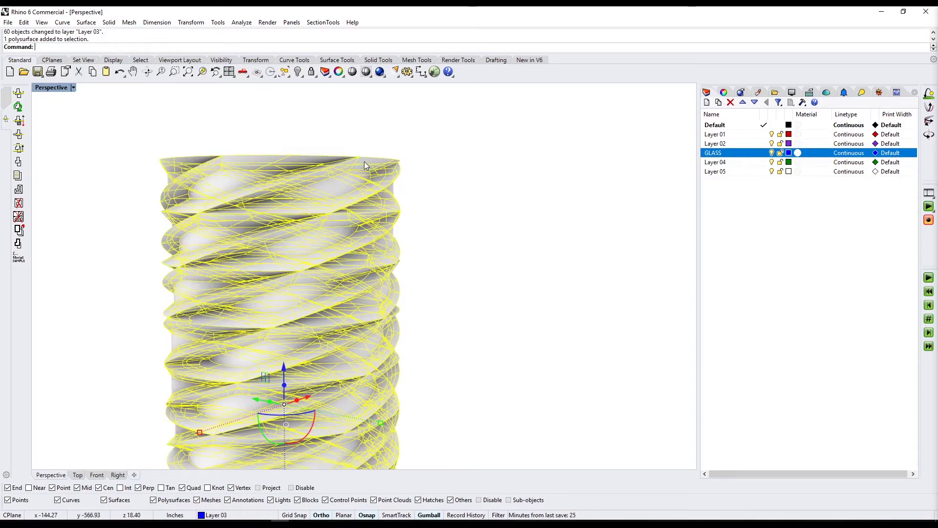
left_click(716, 127)
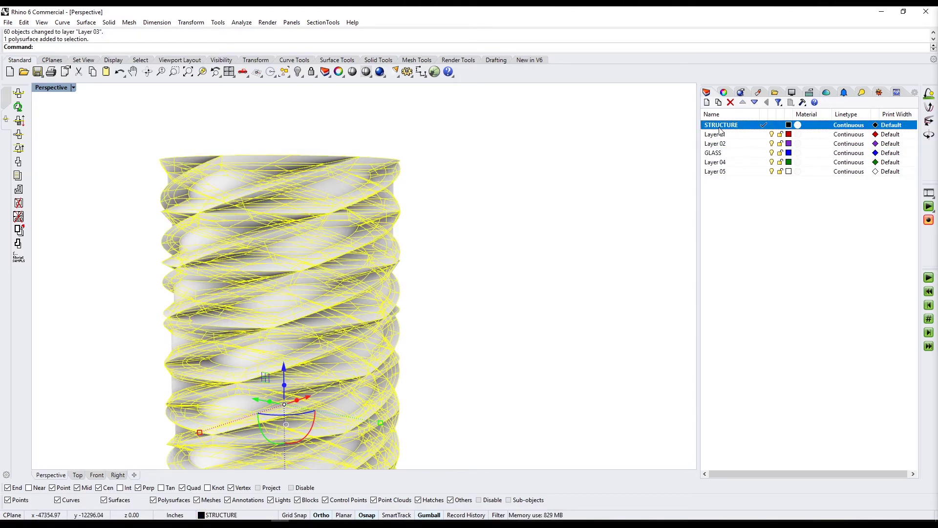
left_click(609, 162)
type("Purge")
key("Return")
key("Return")
- Examine the twisted frame and its panels up close and from several angles
scroll(554, 187, "down", 4)
right_click_drag(545, 200, 514, 135, "shift")
right_click_drag(513, 134, 455, 254)
scroll(392, 175, "up", 5)
left_click(393, 175)
left_click(476, 167)
scroll(398, 193, "down", 5)
scroll(383, 147, "up", 5)
right_click_drag(274, 210, 622, 182)
scroll(522, 204, "down", 3)
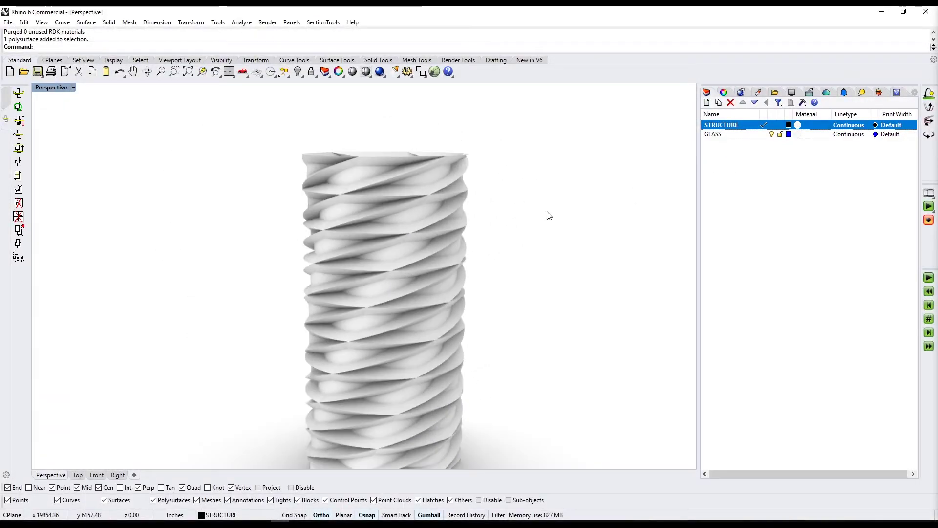
- Assign a dark gray Plastic material to the STRUCTURE layer
left_click(810, 125)
left_click(573, 197)
left_click(563, 271)
left_click(613, 236)
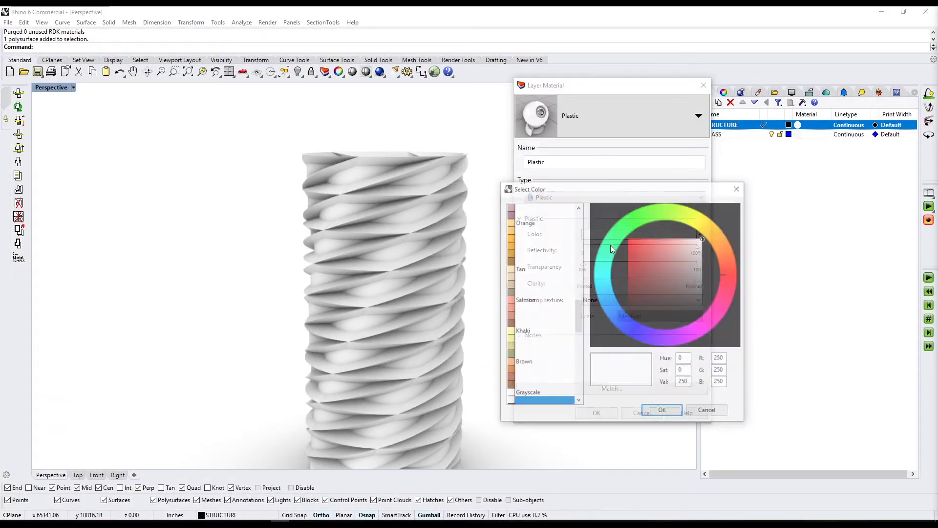
left_click_drag(688, 277, 714, 294)
left_click(660, 412)
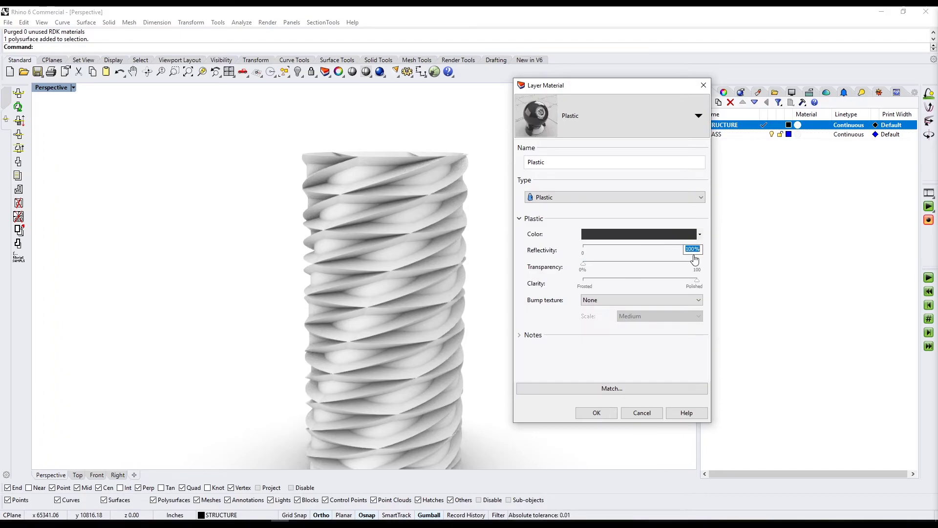
left_click(597, 413)
- Assign a teal-tinted Glass material to the GLASS layer
left_click(810, 134)
left_click(593, 151)
left_click(621, 188)
left_click(590, 234)
left_click(738, 188)
left_click(630, 234)
left_click_drag(606, 308, 618, 273)
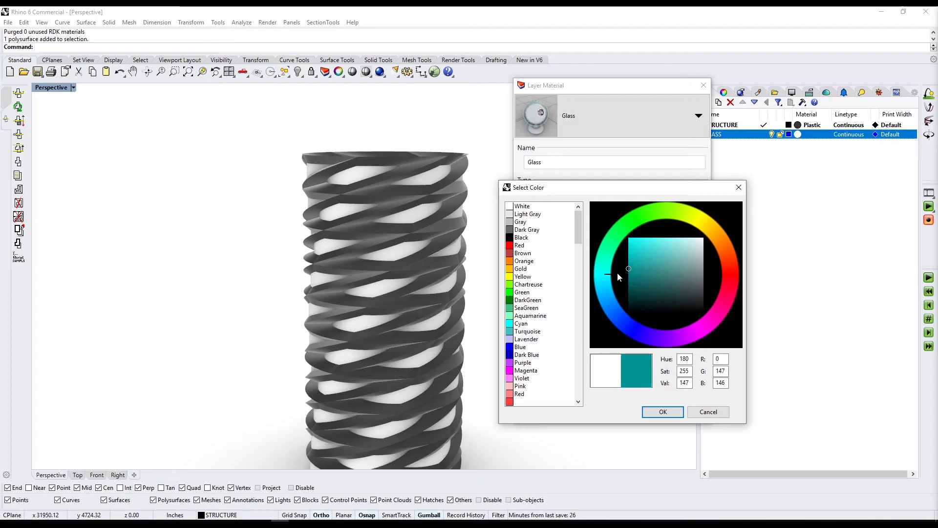
left_click(663, 412)
left_click(597, 412)
- Turn on the sun with manual control and set its altitude to about 72°
type("Z")
key("Return")
type("E")
key("Return")
right_click_drag(549, 296, 391, 318)
left_click(879, 92)
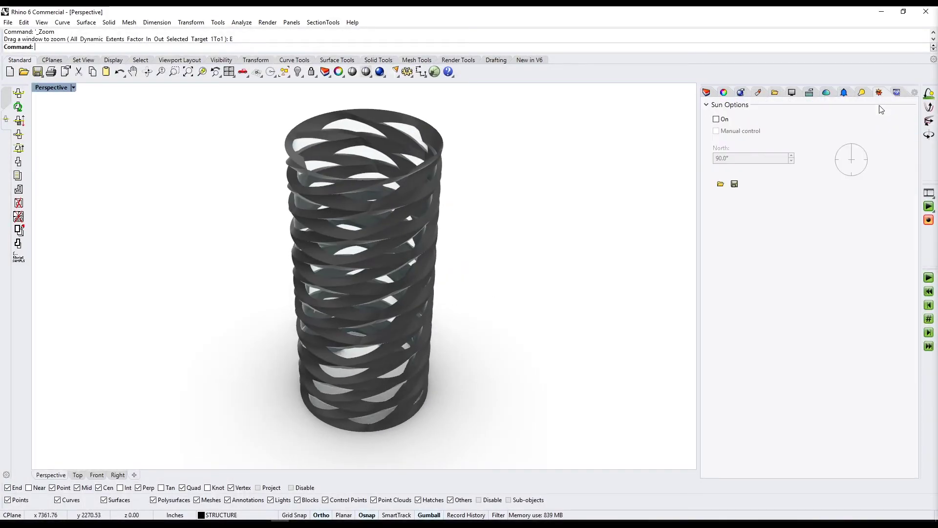
left_click(716, 119)
right_click_drag(318, 308, 444, 365)
left_click(717, 131)
mouse_move(818, 223)
left_mouse_down()
mouse_move(805, 220)
mouse_move(817, 222)
left_mouse_up()
right_click_drag(362, 274, 369, 337)
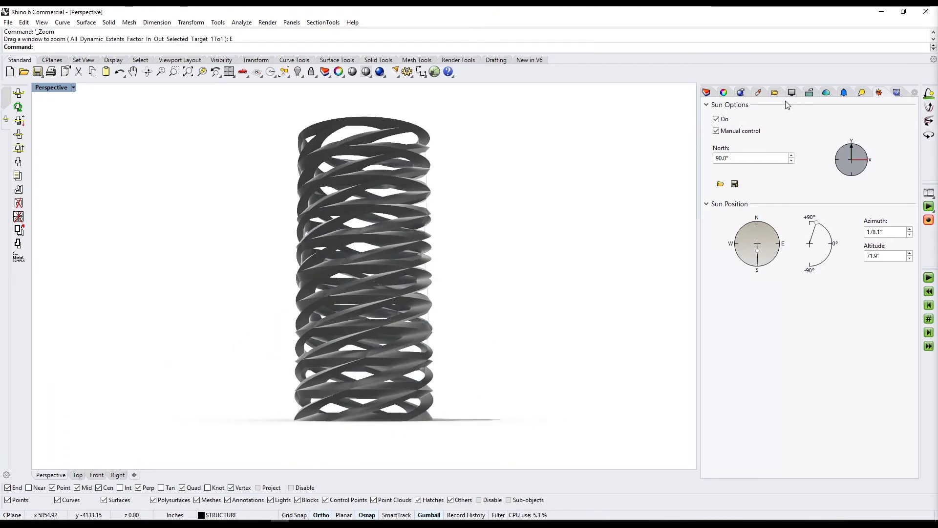
- Try a lens length of 30 for the Perspective camera, settle on 20, and frame the whole tower
left_click(809, 93)
left_click(741, 92)
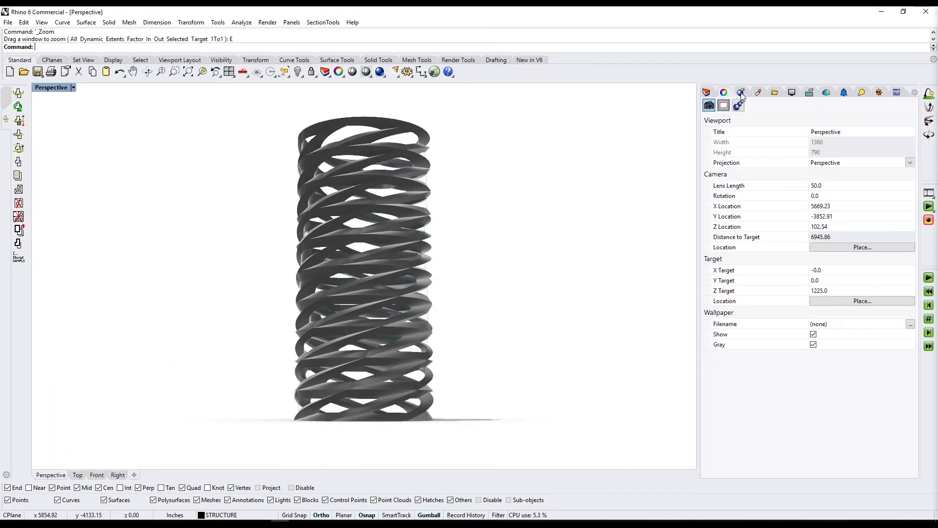
type("30")
key("Return")
scroll(377, 273, "up", 6)
right_click_drag(349, 304, 403, 277)
left_click(852, 186)
type("20")
key("Return")
scroll(415, 278, "up", 4)
- Capture the full-tower view at 3200 x 2400 with a transparent background and save it as PNG file 02 in the THUMBNAIL folder
right_click(54, 83)
right_click(52, 88)
mouse_move(107, 368)
left_click(172, 378)
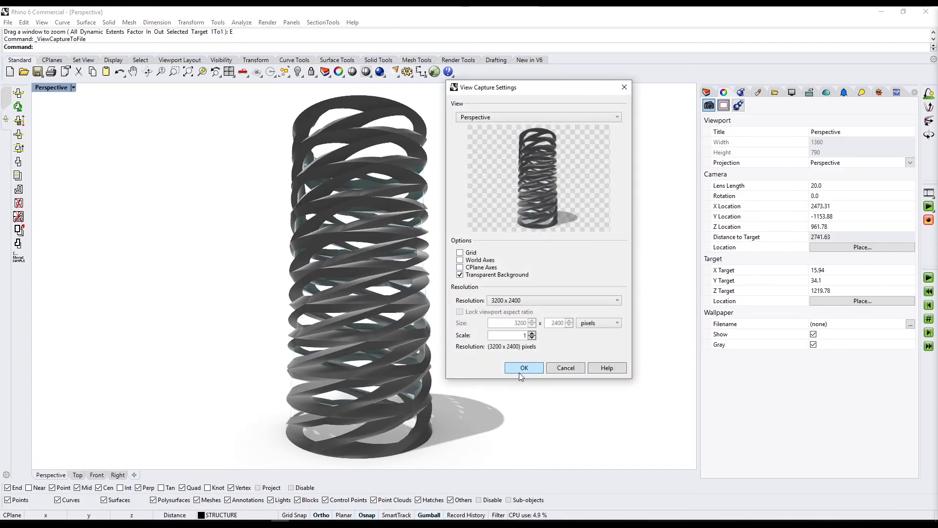
left_click(519, 371)
left_click(168, 52)
double_click(165, 265)
double_click(118, 146)
left_click(122, 295)
left_click(122, 304)
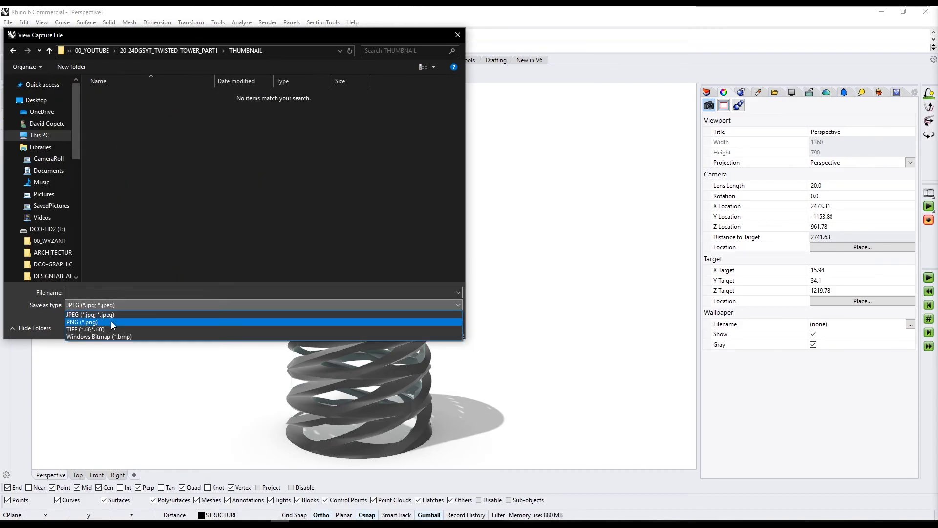
left_click(100, 317)
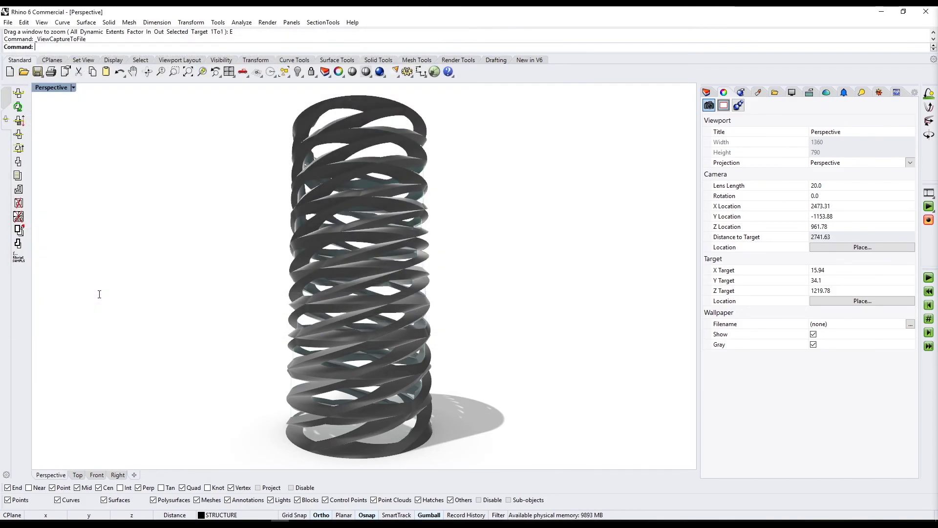
- Set the Perspective view to look straight down through the hollow interior of the tower, with nothing selected
right_click_drag(340, 199, 342, 295)
scroll(352, 259, "up", 6)
right_click_drag(293, 253, 310, 255, "shift")
scroll(310, 256, "down", 6)
left_click_drag(156, 142, 483, 402)
type("zs")
key("Return")
scroll(395, 313, "up", 6)
right_click_drag(396, 313, 379, 311)
key("F1")
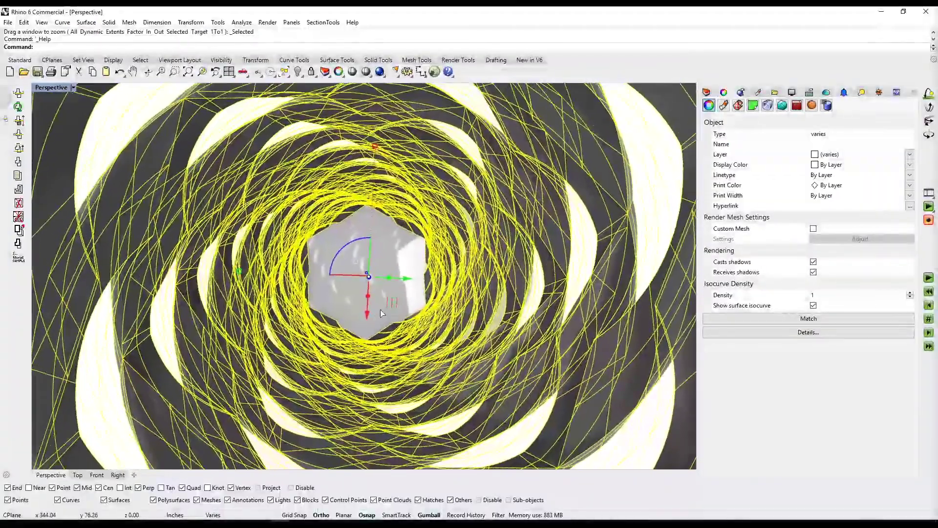
left_click(933, 14)
key("Escape")
scroll(358, 244, "up", 5)
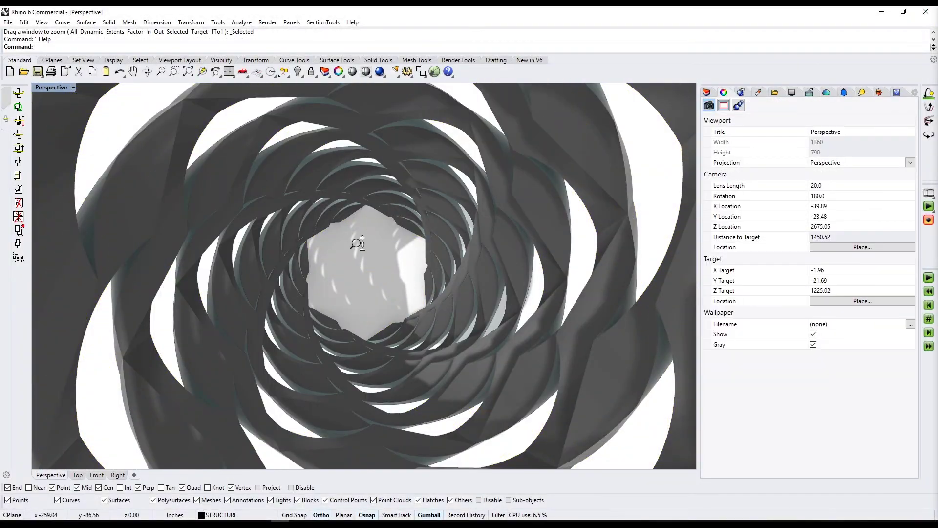
scroll(358, 249, "up", 1)
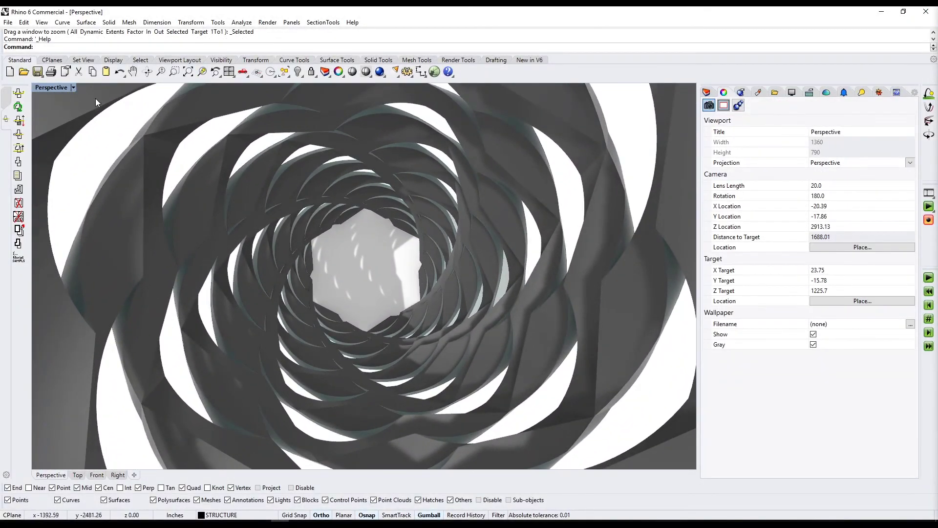
- Capture the interior view at 3200 x 2400 with a transparent background and save it as image 03 in the THUMBNAIL folder
left_click(73, 87)
left_click(206, 378)
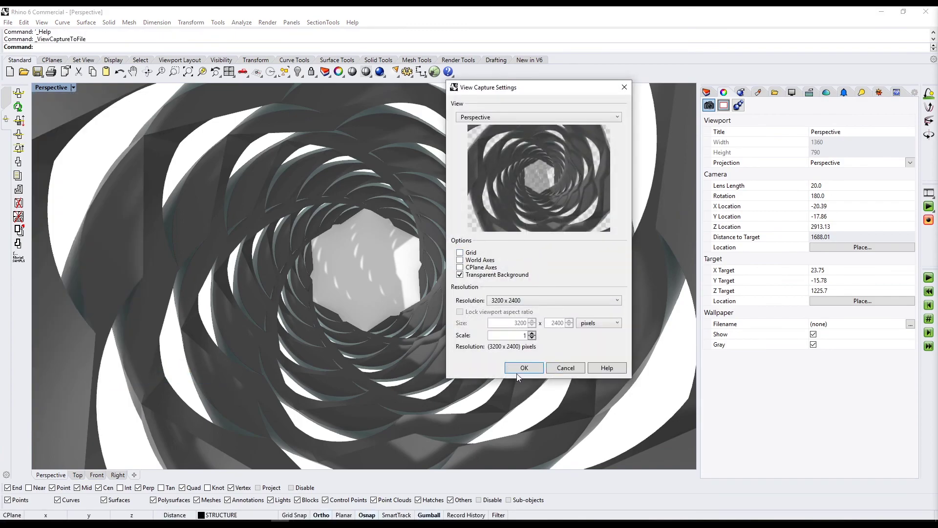
left_click(522, 367)
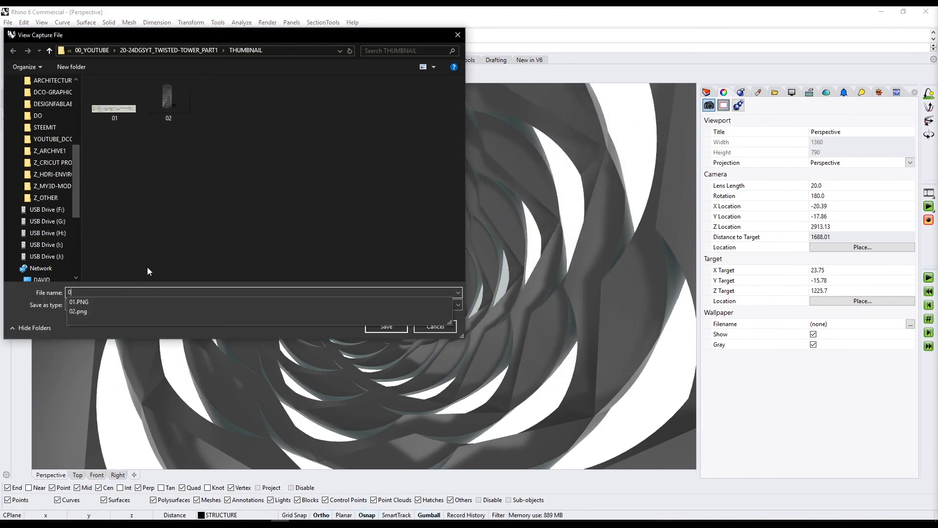
key("Return")
- Frame the whole tower in the Perspective view from a high angle that shows its open top
scroll(342, 262, "down", 2)
right_click_drag(353, 318, 361, 301)
scroll(367, 247, "down", 1)
scroll(368, 252, "up", 1)
right_click_drag(361, 300, 366, 320)
scroll(362, 269, "down", 1)
type("z")
key("Return")
type("e")
key("Return")
scroll(367, 257, "up", 2)
scroll(368, 256, "up", 2)
scroll(368, 293, "up", 2)
scroll(368, 316, "down", 1)
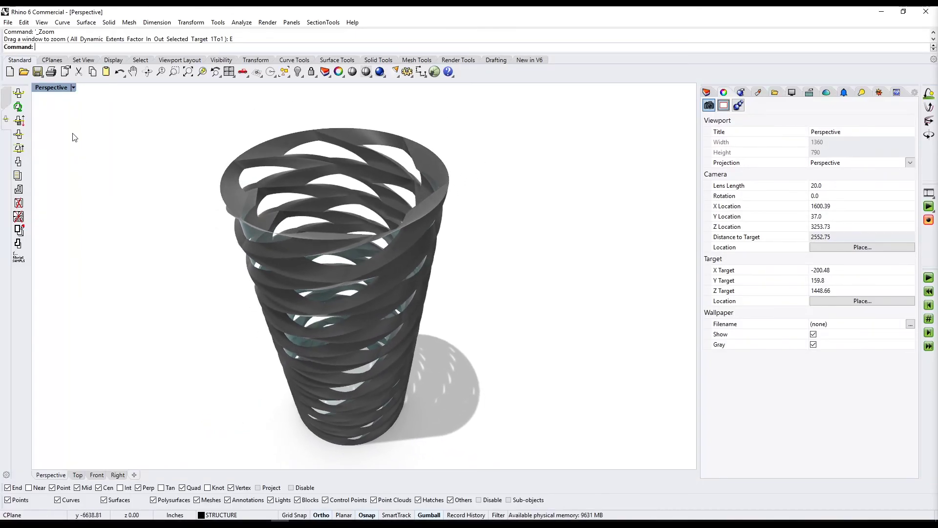
- Capture the high-angle tower view at 3200 x 2400 with a transparent background and save it as a PNG in the THUMBNAIL folder
left_click(51, 87)
left_click(185, 377)
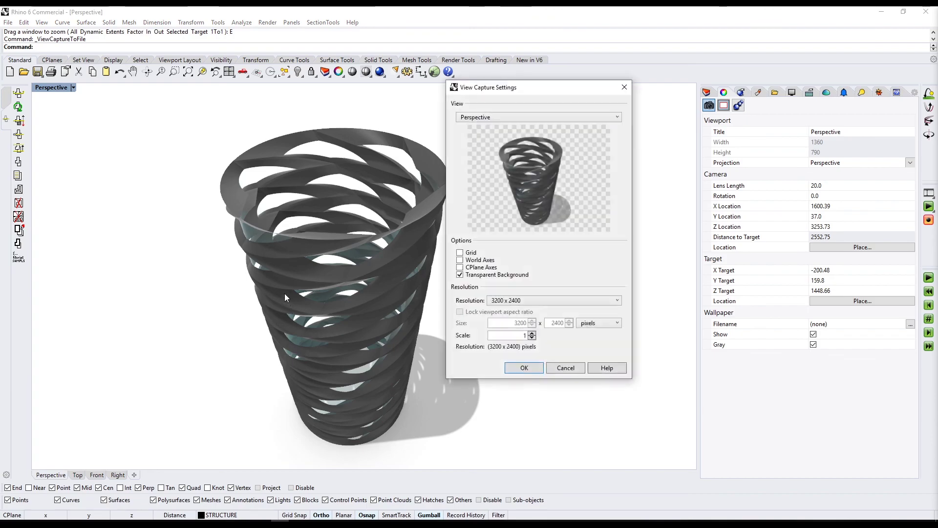
left_click(524, 367)
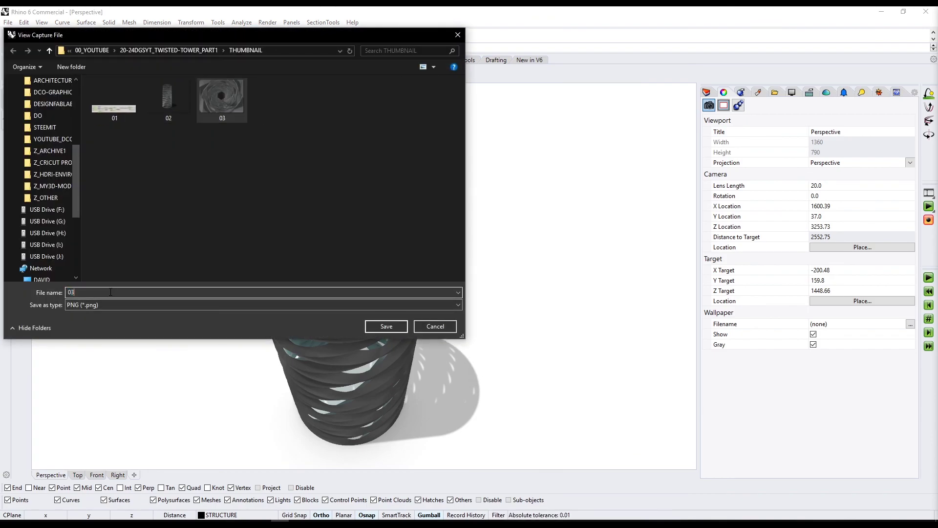
key("Return")
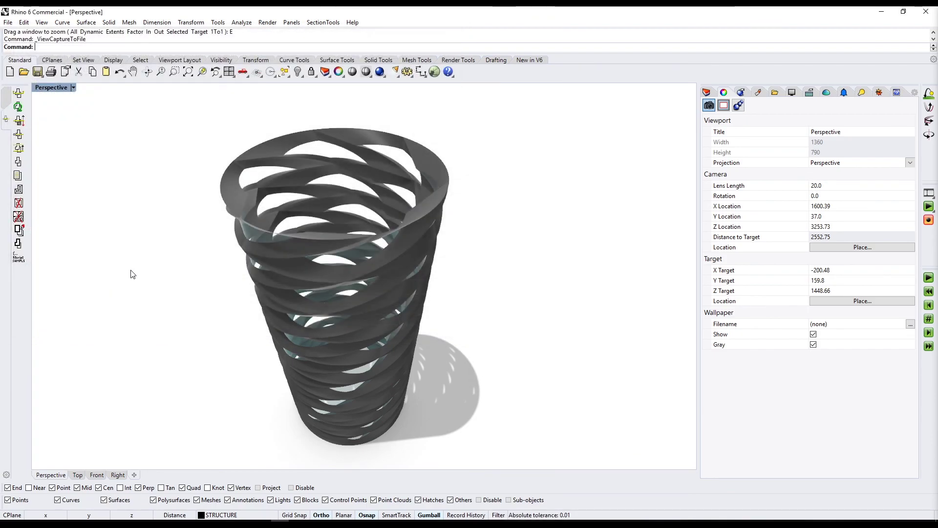